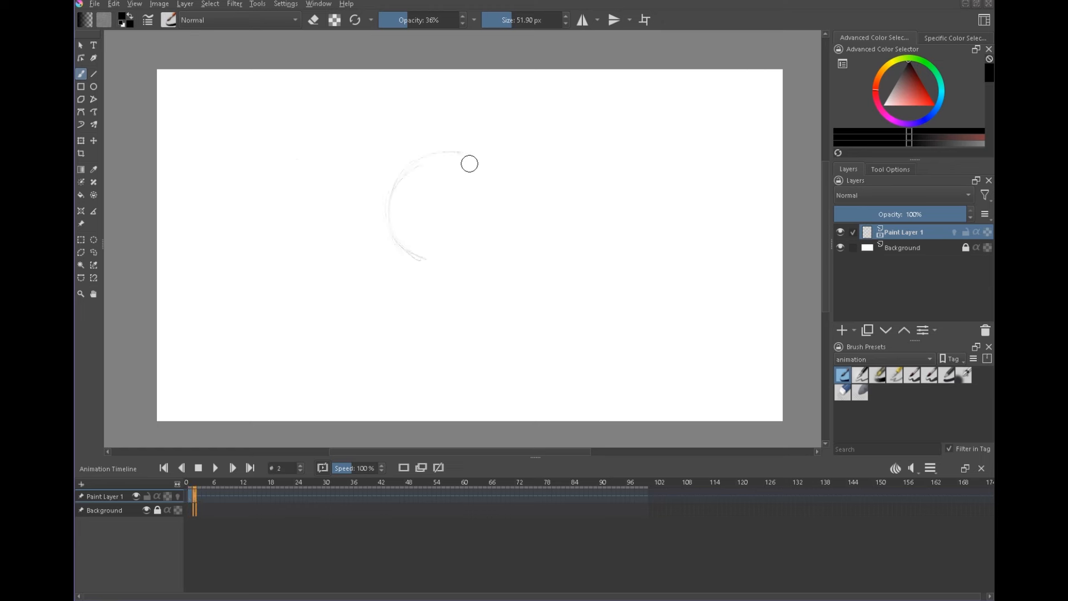
# Sketch the second pose's head circle, facial guide lines and ear on frame 2, comparing its placement with the first pose.
pyautogui.moveTo(488, 184)
pyautogui.mouseDown()
pyautogui.moveTo(533, 188)
pyautogui.moveTo(531, 211)
pyautogui.moveTo(473, 278)
pyautogui.mouseUp()
pyautogui.press('Left')
pyautogui.press('Right')
pyautogui.press('Left')
pyautogui.press('Right')
pyautogui.moveTo(416, 258); pyautogui.dragTo(467, 295)
pyautogui.press('Left')
pyautogui.press('Right')
pyautogui.moveTo(493, 215); pyautogui.dragTo(412, 251)
pyautogui.moveTo(466, 193); pyautogui.dragTo(401, 213)
pyautogui.press('Left')
pyautogui.press('Right')
pyautogui.press('Left')
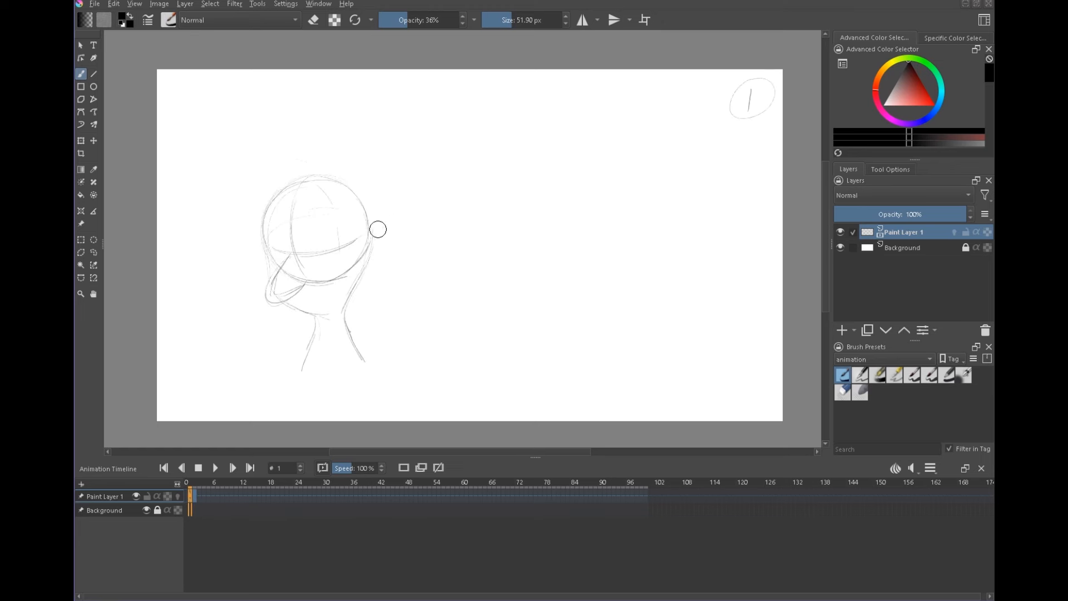
# Rough in an ear on the first head and sketch the pointed nose, jaw and neck on the second head.
pyautogui.press('Right')
pyautogui.press('Left')
pyautogui.press('Right')
pyautogui.press('Left')
pyautogui.press('Right')
pyautogui.moveTo(507, 226); pyautogui.dragTo(406, 355)
pyautogui.press('Left')
pyautogui.press('Right')
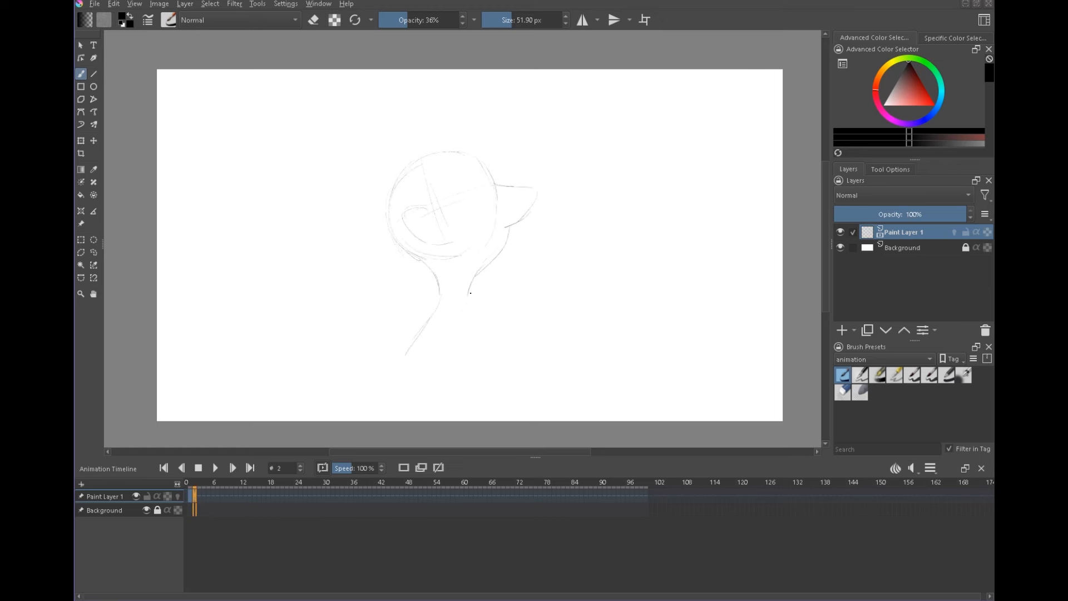
# Refine the underside of the second head's nose, flipping between both poses to compare them.
pyautogui.press('Left')
pyautogui.press('Right')
pyautogui.moveTo(507, 225); pyautogui.dragTo(528, 186)
pyautogui.press('Left')
pyautogui.press('Right')
pyautogui.press('Left')
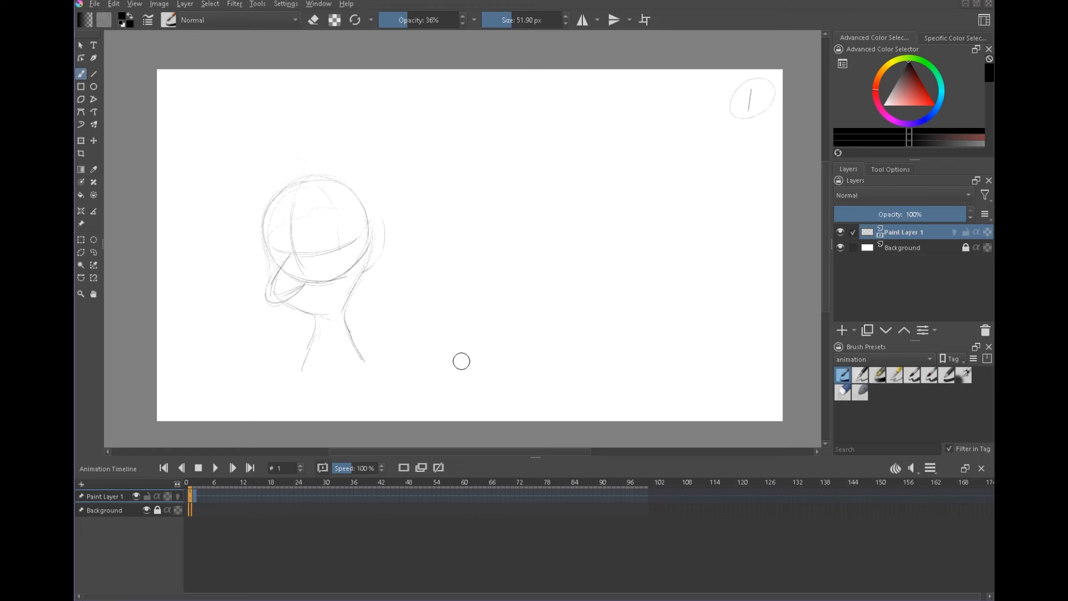
# Erase the overlapping construction lines around the first head's nose and jaw with a 126 px eraser.
pyautogui.click(313, 18)
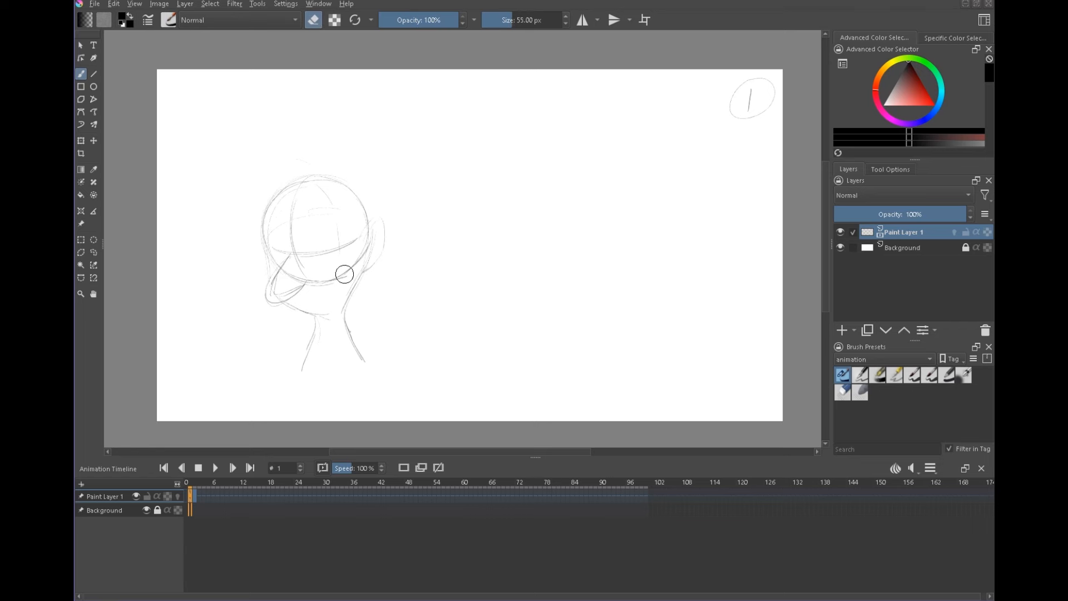
pyautogui.press(']')
pyautogui.press(']')
pyautogui.press(']')
pyautogui.press(']')
pyautogui.moveTo(341, 277); pyautogui.dragTo(337, 279)
pyautogui.press(']')
pyautogui.press(']')
pyautogui.press(']')
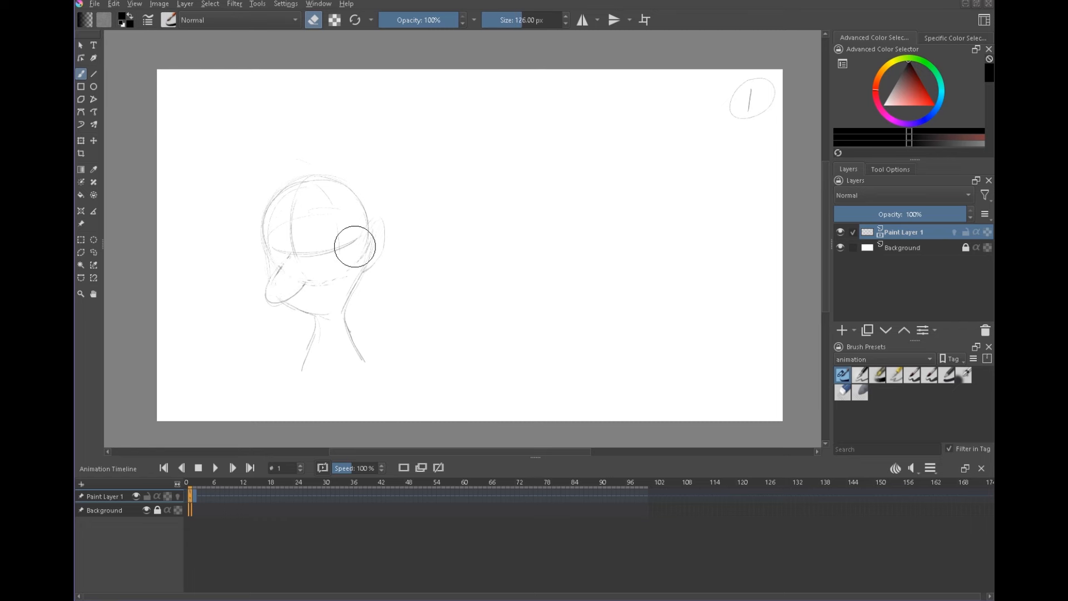
pyautogui.click(315, 18)
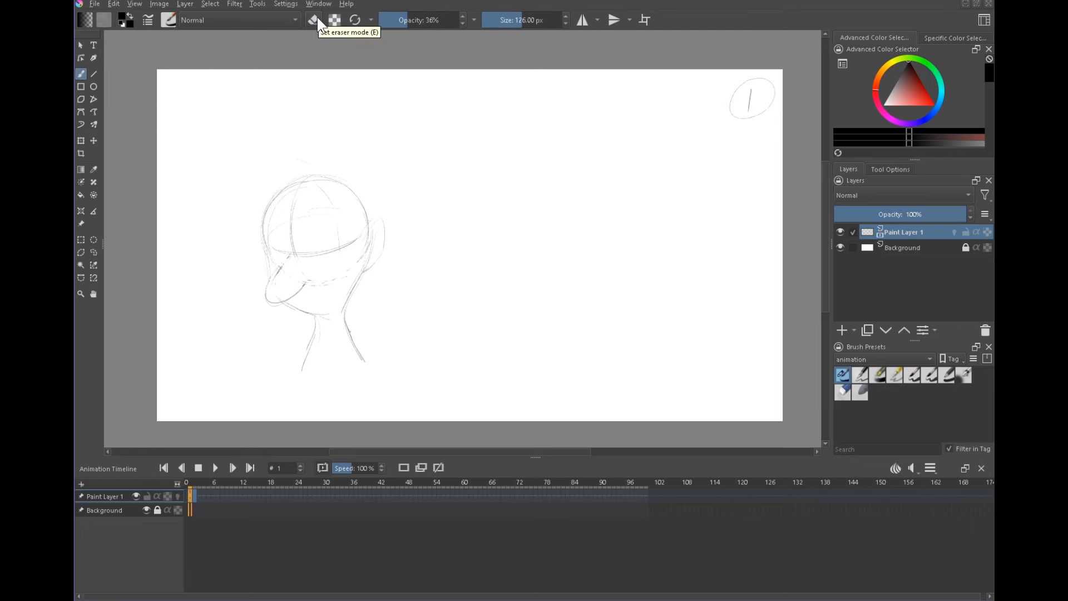
pyautogui.click(313, 20)
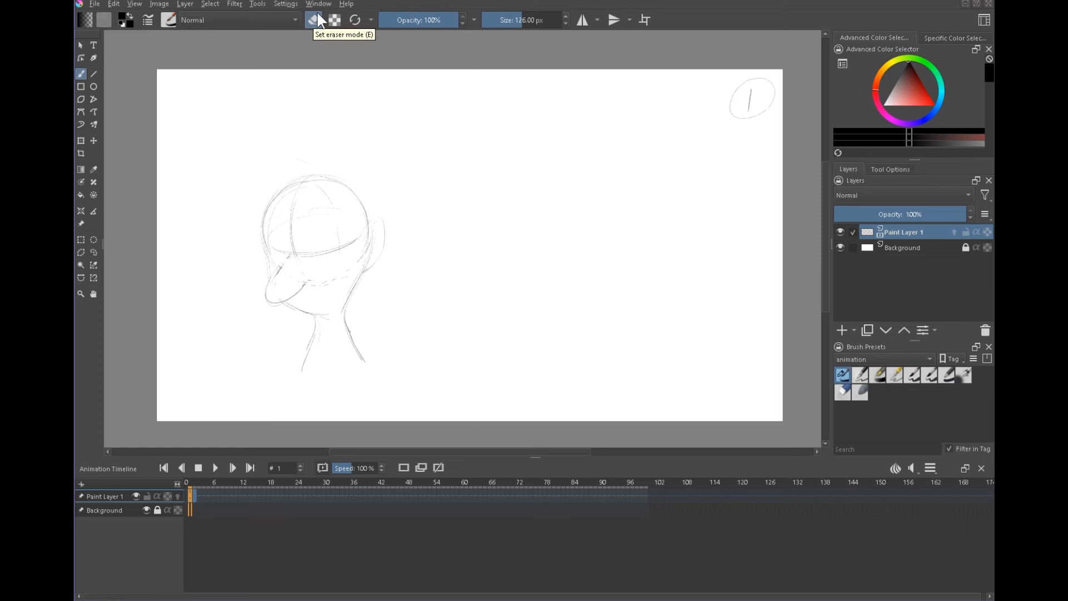
pyautogui.click(315, 18)
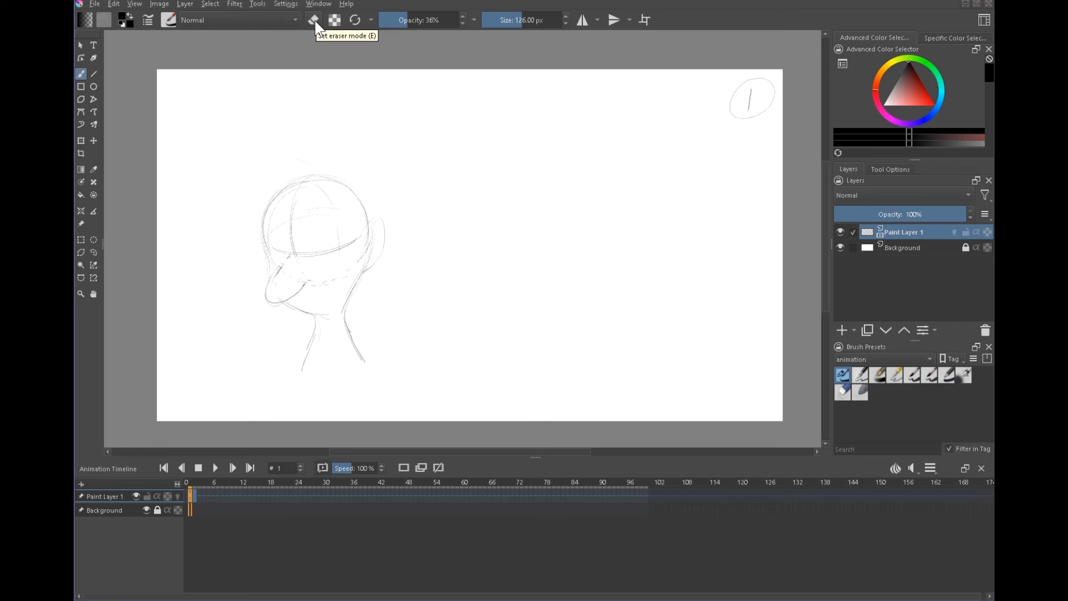
# Label the second pose with a circled 15 in the upper corner of the canvas.
pyautogui.press('Right')
pyautogui.moveTo(735, 93); pyautogui.dragTo(734, 114)
pyautogui.moveTo(744, 93); pyautogui.dragTo(741, 112)
pyautogui.moveTo(745, 94)
pyautogui.mouseDown()
pyautogui.moveTo(758, 90)
pyautogui.moveTo(744, 80)
pyautogui.mouseUp()
# Darken the second head's outline along the neck, back of the skull, crown and nose.
pyautogui.moveTo(509, 226)
pyautogui.mouseDown()
pyautogui.moveTo(473, 278)
pyautogui.moveTo(465, 329)
pyautogui.mouseUp()
pyautogui.moveTo(422, 257)
pyautogui.mouseDown()
pyautogui.moveTo(406, 349)
pyautogui.moveTo(393, 238)
pyautogui.moveTo(405, 169)
pyautogui.mouseUp()
pyautogui.moveTo(397, 181); pyautogui.dragTo(446, 155)
pyautogui.moveTo(409, 166)
pyautogui.mouseDown()
pyautogui.moveTo(467, 153)
pyautogui.moveTo(495, 187)
pyautogui.moveTo(537, 189)
pyautogui.mouseUp()
# Darken the first head's skull, ear, jaw and neck outlines on frame 1.
pyautogui.press('Left')
pyautogui.moveTo(268, 220); pyautogui.dragTo(340, 179)
pyautogui.moveTo(349, 179)
pyautogui.mouseDown()
pyautogui.moveTo(368, 227)
pyautogui.moveTo(382, 218)
pyautogui.mouseUp()
pyautogui.moveTo(382, 218)
pyautogui.mouseDown()
pyautogui.moveTo(360, 236)
pyautogui.moveTo(362, 272)
pyautogui.mouseUp()
pyautogui.moveTo(280, 300); pyautogui.dragTo(328, 315)
pyautogui.moveTo(315, 318); pyautogui.dragTo(302, 370)
pyautogui.moveTo(345, 313); pyautogui.dragTo(360, 350)
# Draw a vertical timing chart under the circled 1 on frame 1, ending at a circled 15.
pyautogui.press('Right')
pyautogui.press('Left')
pyautogui.moveTo(737, 123)
pyautogui.mouseDown()
pyautogui.moveTo(764, 121)
pyautogui.moveTo(755, 223)
pyautogui.moveTo(768, 224)
pyautogui.mouseUp()
pyautogui.moveTo(740, 247); pyautogui.dragTo(740, 261)
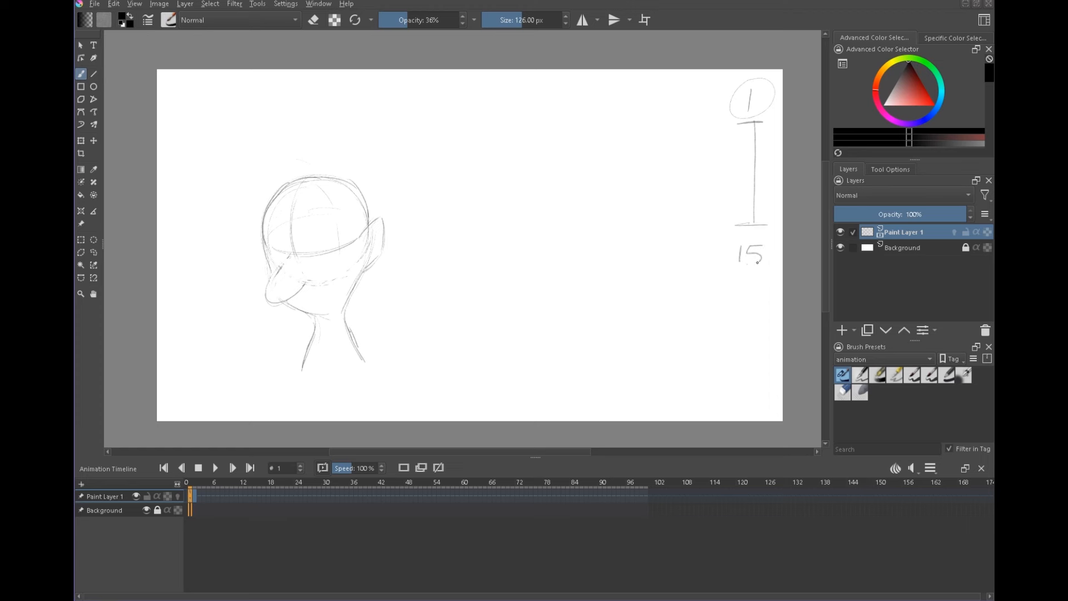
# Write STOP beneath the circled 15 on the second pose.
pyautogui.press('Right')
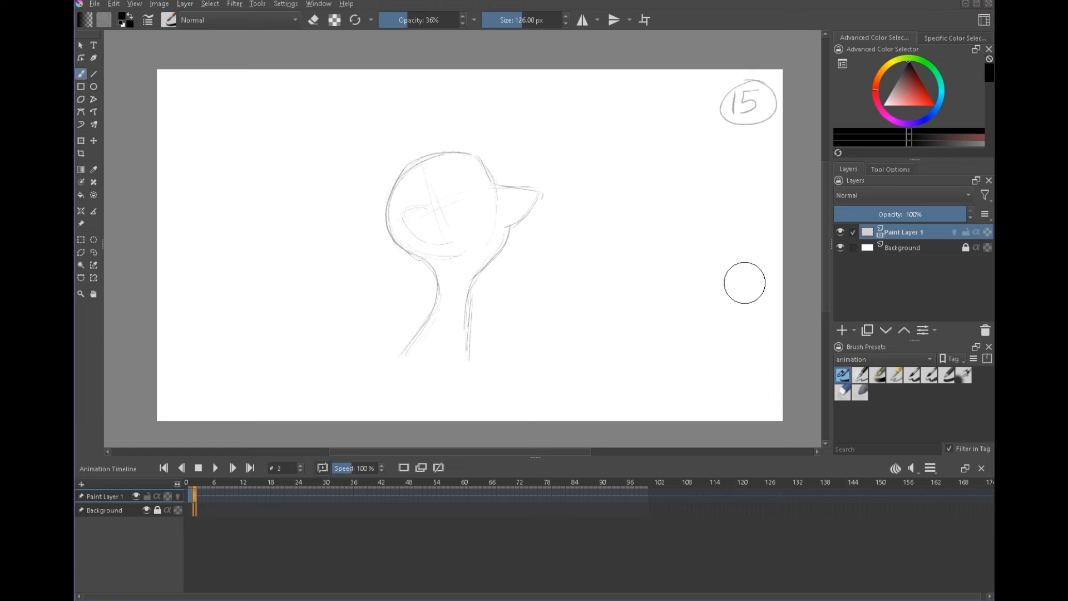
pyautogui.moveTo(739, 136)
pyautogui.mouseDown()
pyautogui.moveTo(730, 148)
pyautogui.moveTo(742, 145)
pyautogui.mouseUp()
pyautogui.moveTo(740, 138); pyautogui.dragTo(761, 137)
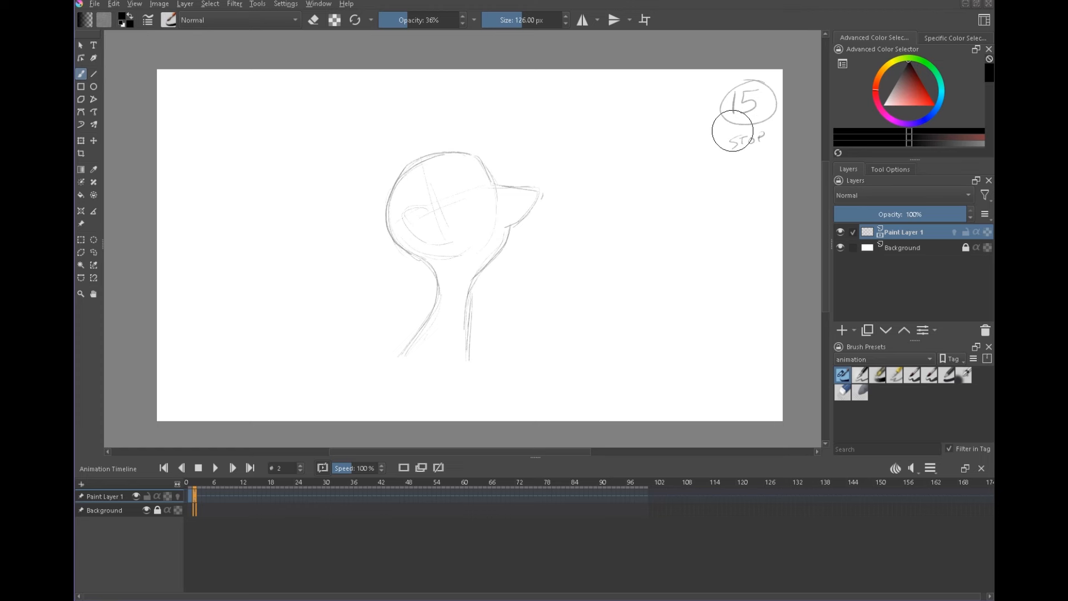
# Mark the timing chart on frame 1 with ticks numbered 3, 5, 7, 9, 11 and 13, underlining the 7.
pyautogui.press('Left')
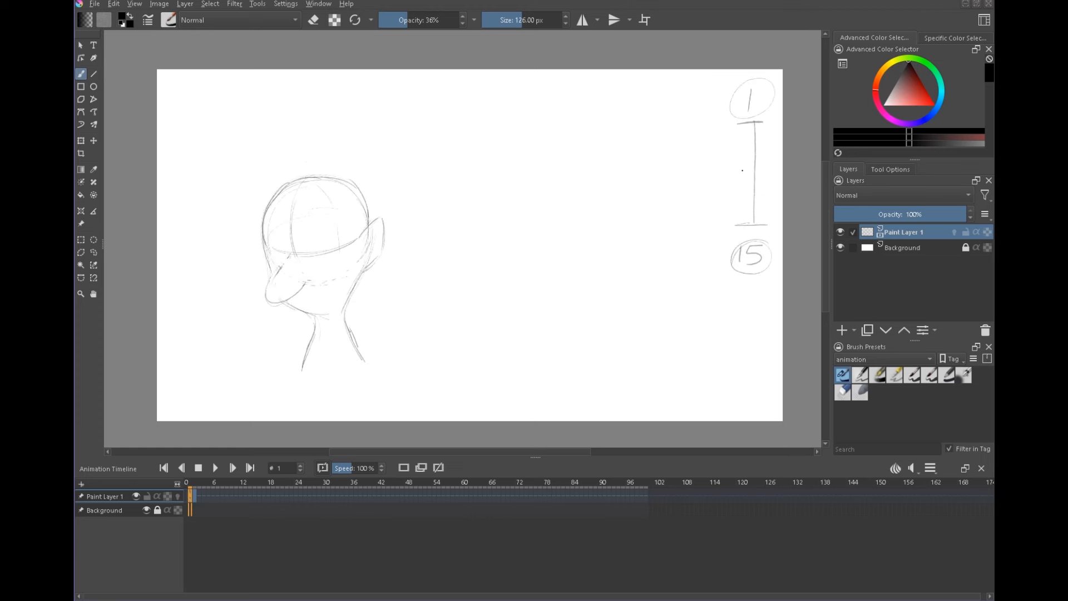
pyautogui.moveTo(767, 162)
pyautogui.mouseDown()
pyautogui.moveTo(767, 129)
pyautogui.moveTo(752, 133)
pyautogui.moveTo(771, 146)
pyautogui.mouseUp()
pyautogui.moveTo(749, 197)
pyautogui.mouseDown()
pyautogui.moveTo(768, 194)
pyautogui.moveTo(766, 214)
pyautogui.mouseUp()
pyautogui.moveTo(770, 209); pyautogui.dragTo(767, 221)
pyautogui.moveTo(770, 215); pyautogui.dragTo(771, 221)
# Check the animation's clip and frame rate settings, and turn on onion skins for Paint Layer 1.
pyautogui.click(930, 468)
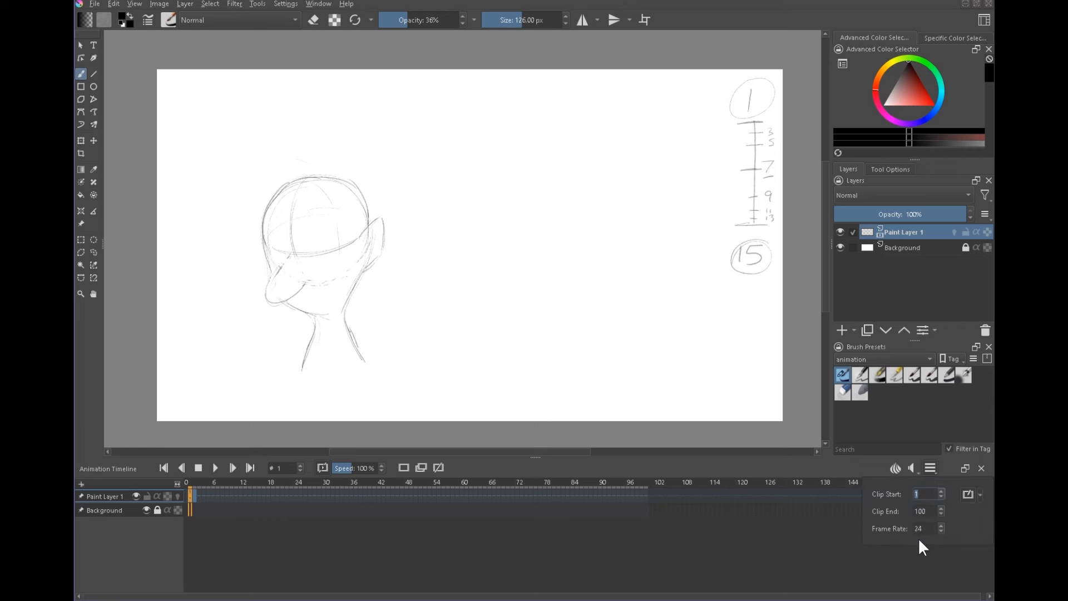
pyautogui.click(814, 543)
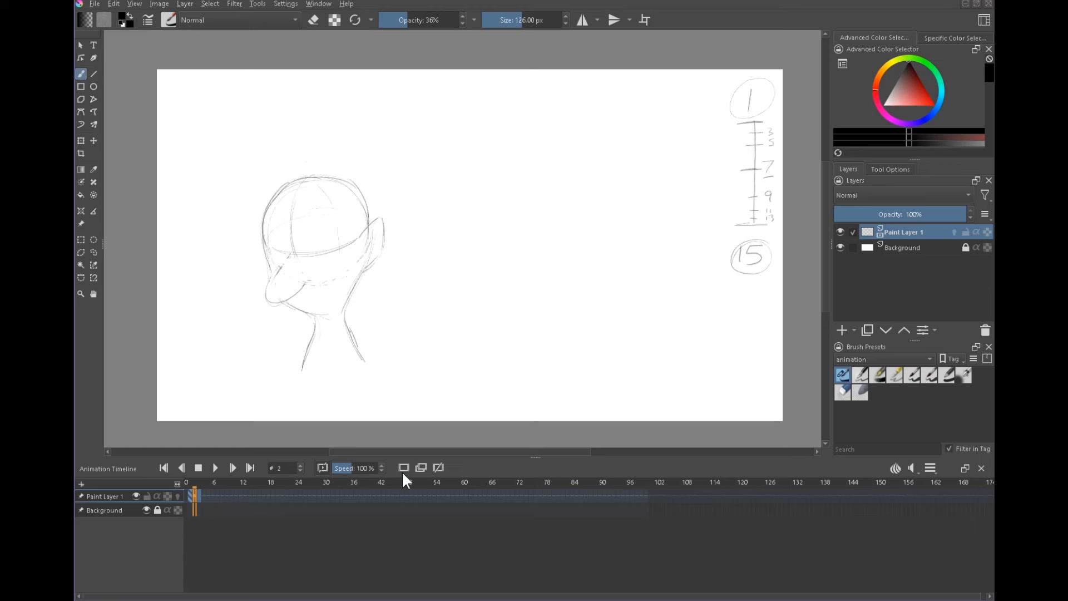
pyautogui.click(177, 497)
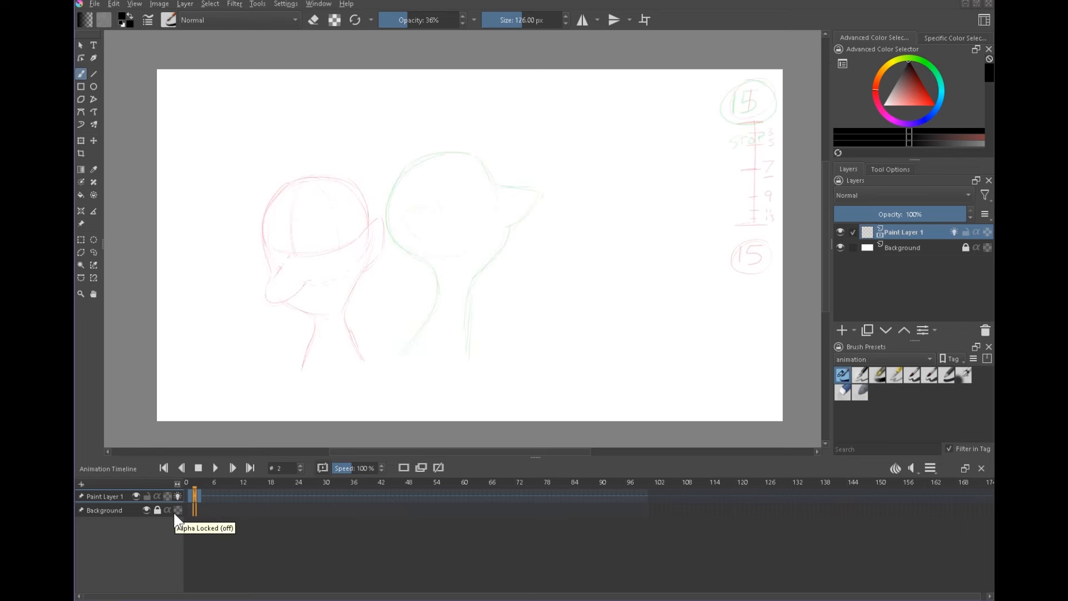
pyautogui.press('Left')
pyautogui.press('Right')
# Sketch a lowered head circle on frame 2, midway between the two onion-skinned poses.
pyautogui.moveTo(332, 231)
pyautogui.mouseDown()
pyautogui.moveTo(404, 210)
pyautogui.moveTo(375, 215)
pyautogui.moveTo(336, 251)
pyautogui.moveTo(365, 304)
pyautogui.mouseUp()
pyautogui.moveTo(429, 213); pyautogui.dragTo(425, 284)
pyautogui.moveTo(349, 294)
pyautogui.mouseDown()
pyautogui.moveTo(384, 315)
pyautogui.moveTo(406, 302)
pyautogui.mouseUp()
pyautogui.moveTo(356, 306)
pyautogui.mouseDown()
pyautogui.moveTo(388, 316)
pyautogui.moveTo(407, 301)
pyautogui.mouseUp()
pyautogui.moveTo(429, 258); pyautogui.dragTo(406, 305)
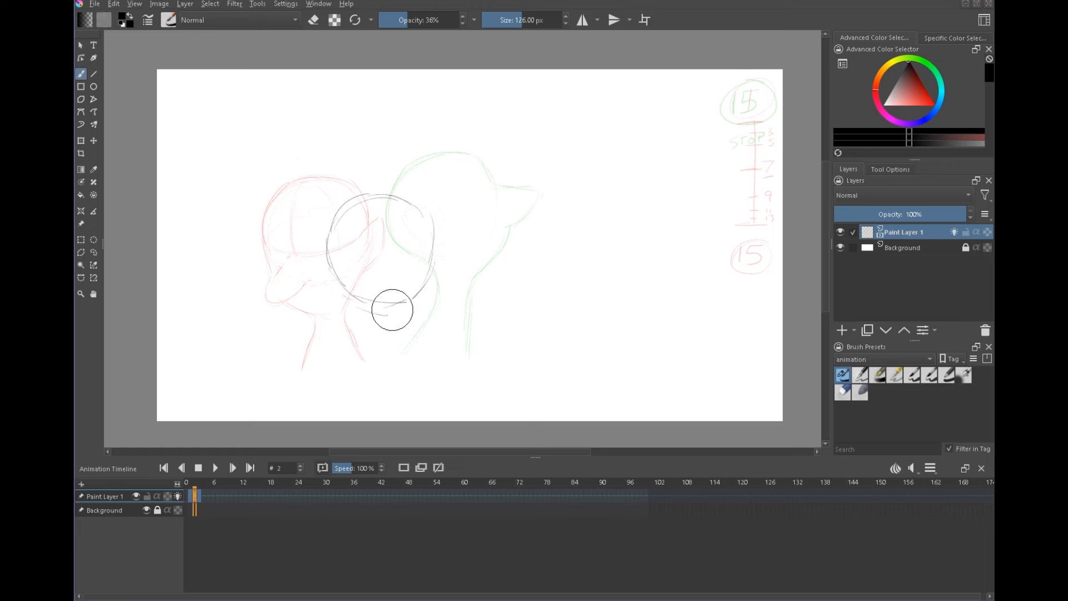
pyautogui.moveTo(435, 217)
pyautogui.mouseDown()
pyautogui.moveTo(433, 273)
pyautogui.moveTo(388, 310)
pyautogui.mouseUp()
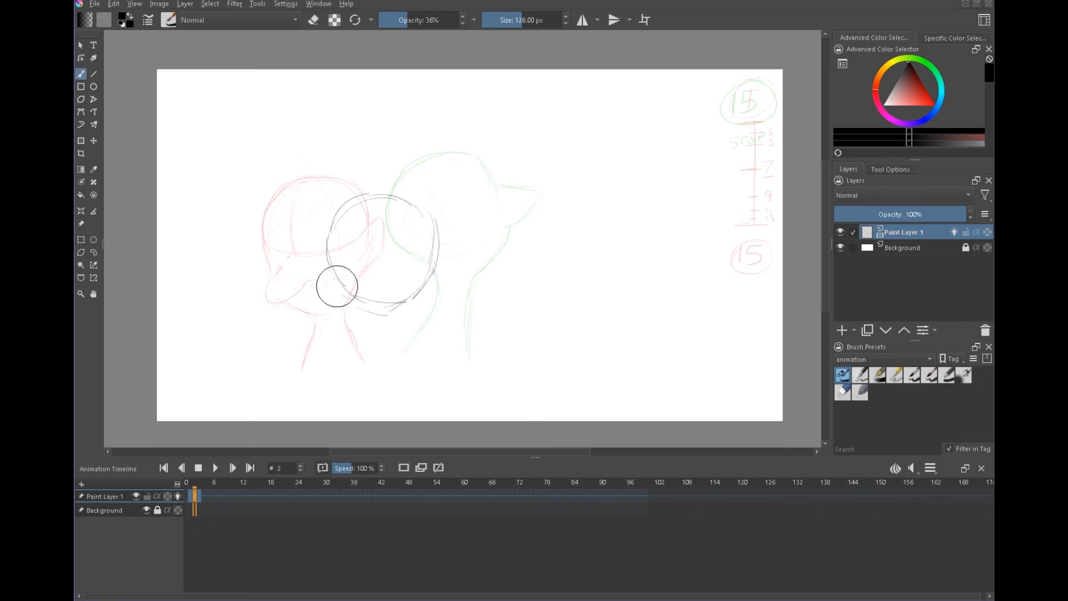
# Add the centre line, curved brow guide, downward nose and jaw to the middle head, erasing the overlapping lines near the chin.
pyautogui.moveTo(370, 215)
pyautogui.mouseDown()
pyautogui.moveTo(388, 298)
pyautogui.moveTo(389, 288)
pyautogui.moveTo(359, 286)
pyautogui.moveTo(431, 266)
pyautogui.mouseUp()
pyautogui.press('Left')
pyautogui.press('Right')
pyautogui.moveTo(365, 290)
pyautogui.mouseDown()
pyautogui.moveTo(368, 333)
pyautogui.moveTo(389, 314)
pyautogui.mouseUp()
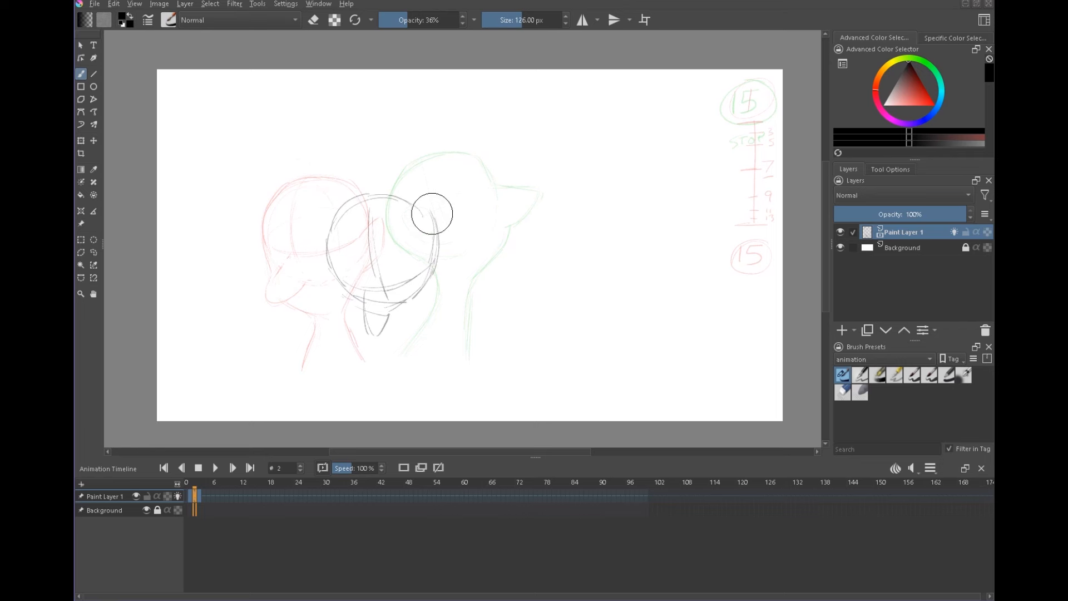
pyautogui.moveTo(334, 278)
pyautogui.mouseDown()
pyautogui.moveTo(349, 312)
pyautogui.moveTo(365, 318)
pyautogui.mouseUp()
pyautogui.moveTo(403, 325); pyautogui.dragTo(383, 321)
pyautogui.press('e')
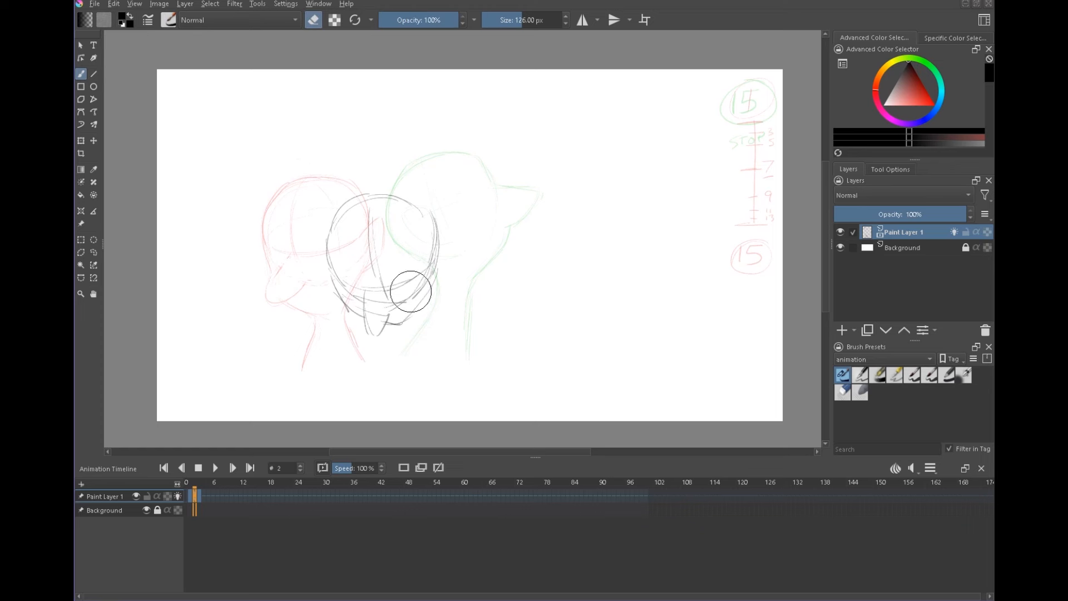
pyautogui.press('e')
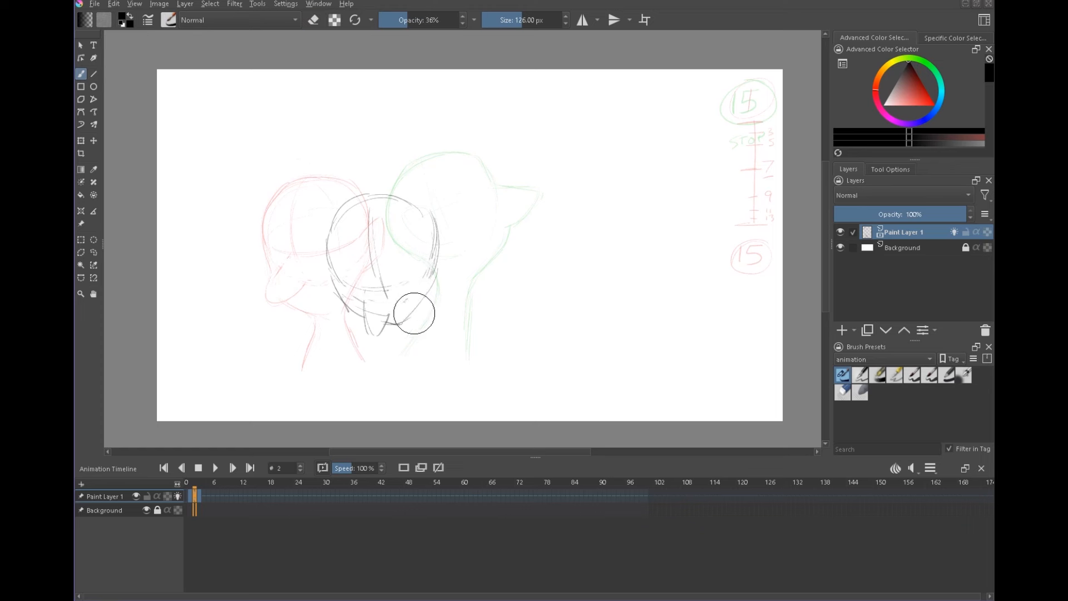
# Draw the neck lines and both ears on the middle head.
pyautogui.moveTo(417, 314); pyautogui.dragTo(442, 357)
pyautogui.moveTo(422, 323)
pyautogui.mouseDown()
pyautogui.moveTo(448, 356)
pyautogui.moveTo(419, 367)
pyautogui.mouseUp()
pyautogui.moveTo(453, 238); pyautogui.dragTo(434, 289)
pyautogui.moveTo(319, 255); pyautogui.dragTo(328, 283)
pyautogui.moveTo(321, 255); pyautogui.dragTo(329, 271)
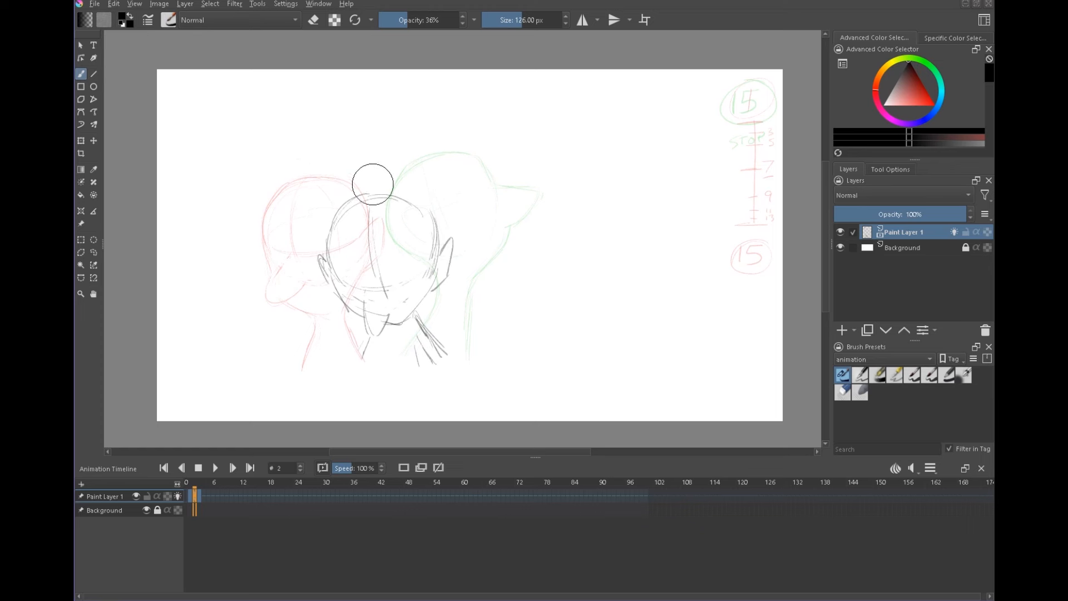
# Strengthen the middle head's nose and add closed eyes on either side of it.
pyautogui.moveTo(372, 291); pyautogui.dragTo(371, 328)
pyautogui.moveTo(398, 311); pyautogui.dragTo(378, 340)
pyautogui.moveTo(394, 291); pyautogui.dragTo(412, 291)
pyautogui.moveTo(360, 292); pyautogui.dragTo(350, 292)
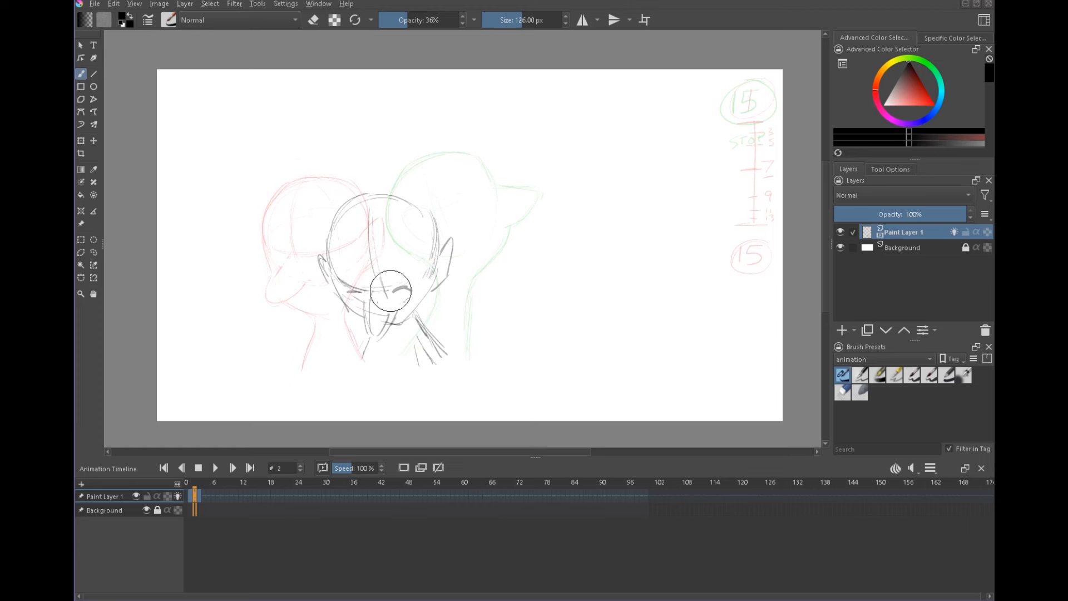
# Add eyes, eyebrows and mouths to the first and last heads while flipping through the three drawings.
pyautogui.press('Left')
pyautogui.press('Left')
pyautogui.press('Right')
pyautogui.press('Right')
pyautogui.press('Right')
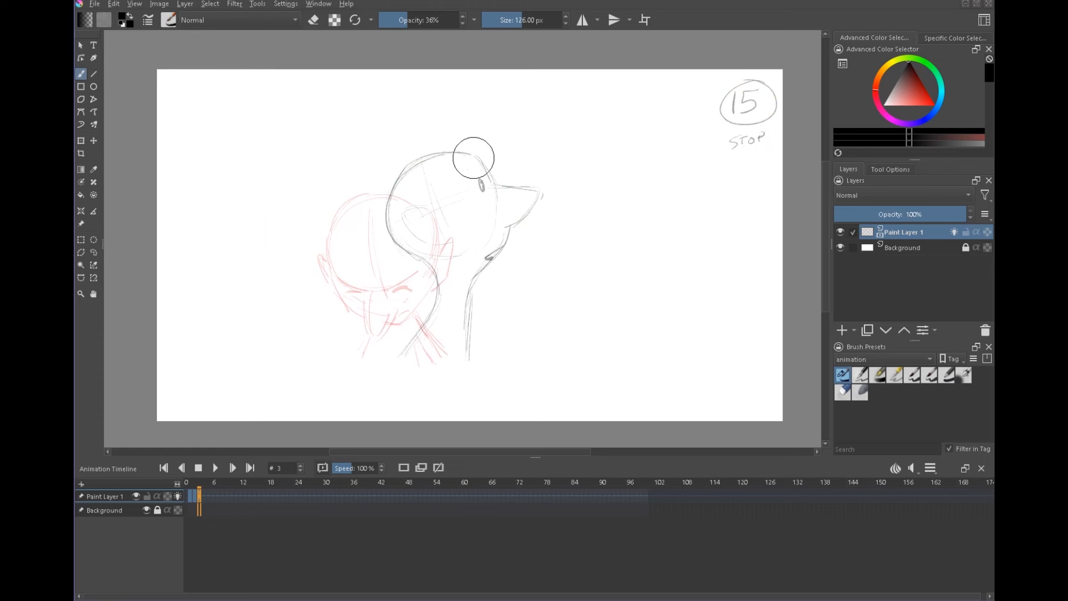
pyautogui.press('Left')
pyautogui.press('Left')
pyautogui.press('Left')
pyautogui.press('Right')
pyautogui.press('Right')
# Turn off onion skins and retime the drawings, moving the last pose to frame 15 and the middle pose to frame 7.
pyautogui.click(176, 496)
pyautogui.click(198, 497)
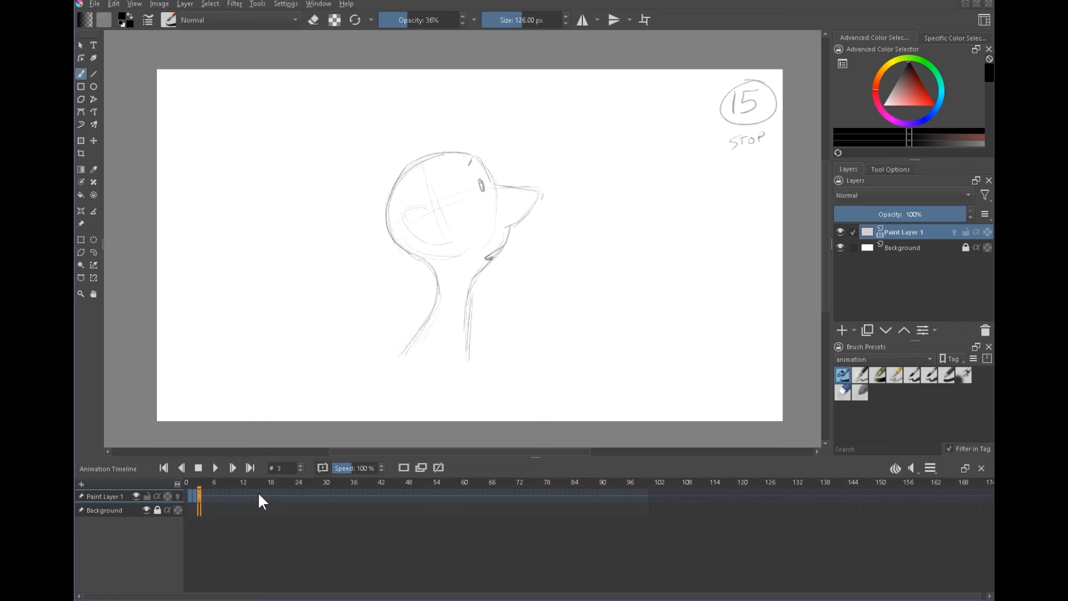
pyautogui.click(256, 493)
pyautogui.moveTo(199, 496); pyautogui.dragTo(259, 503)
pyautogui.click(194, 497)
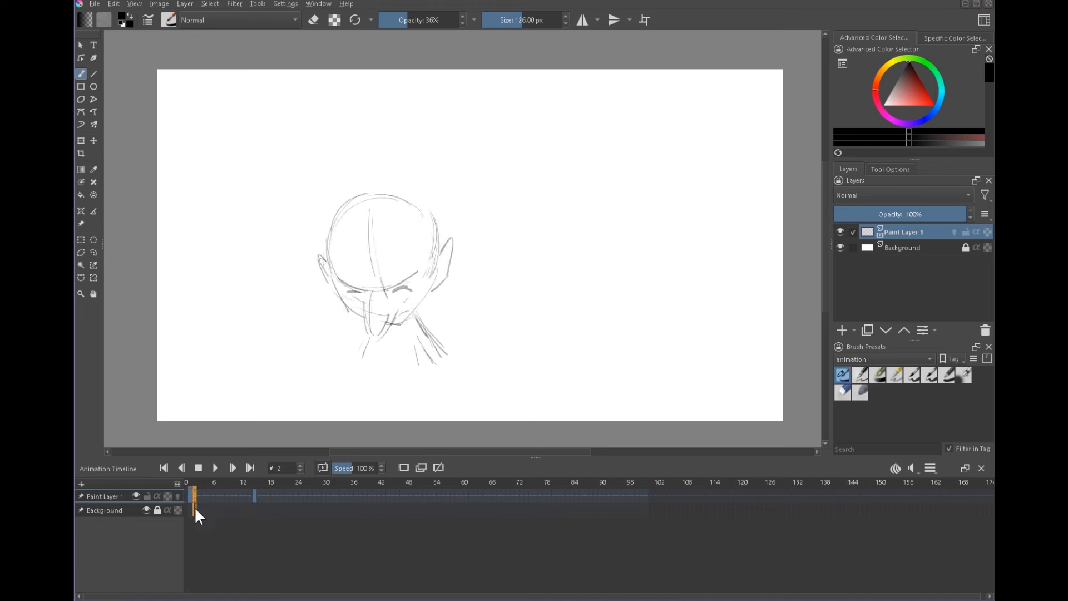
pyautogui.moveTo(193, 497); pyautogui.dragTo(218, 496)
# Play the retimed animation from frame 1 and stop the playback.
pyautogui.click(190, 495)
pyautogui.click(215, 468)
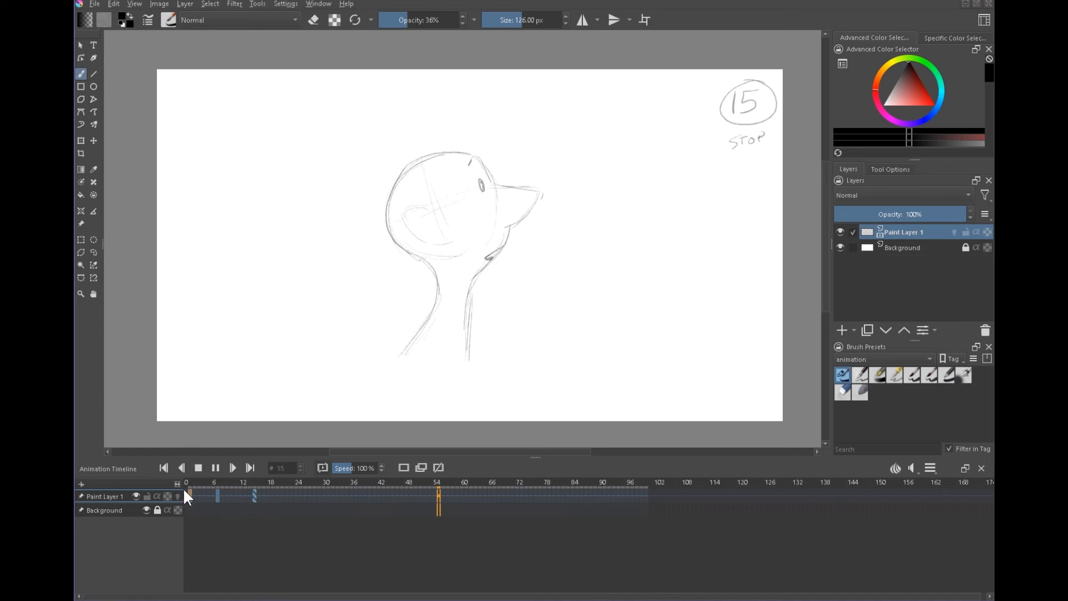
pyautogui.click(202, 469)
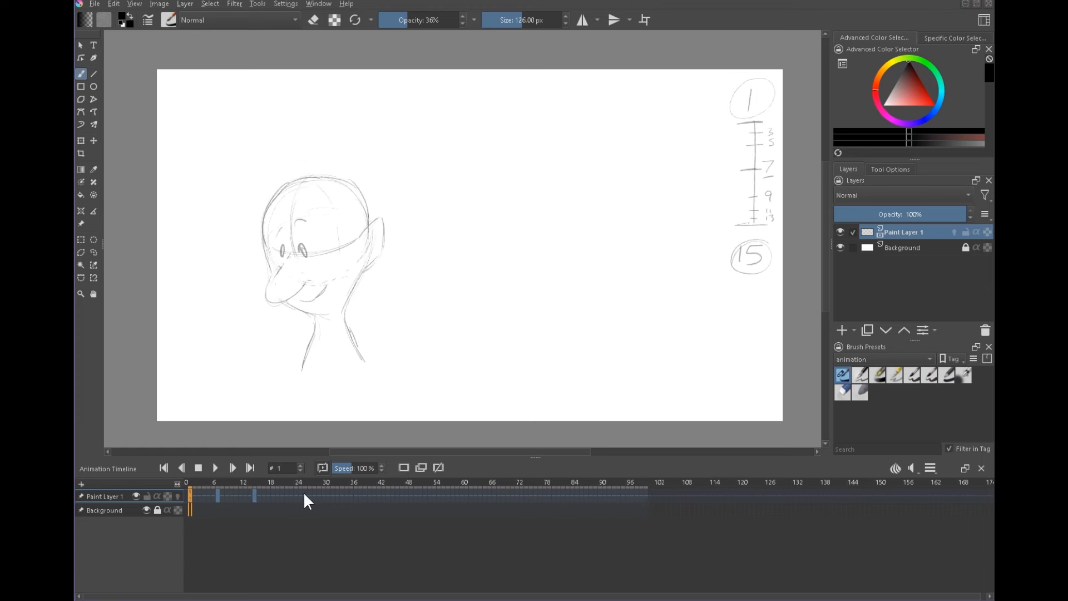
# Set the clip end to frame 24 and preview the shortened loop.
pyautogui.click(933, 469)
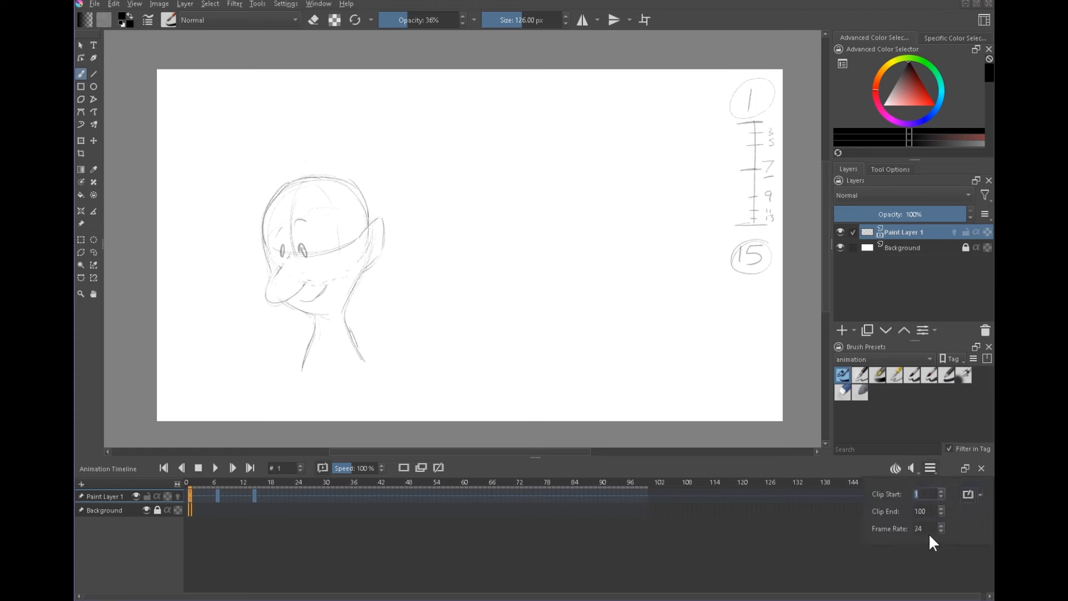
pyautogui.click(933, 512)
pyautogui.write('24')
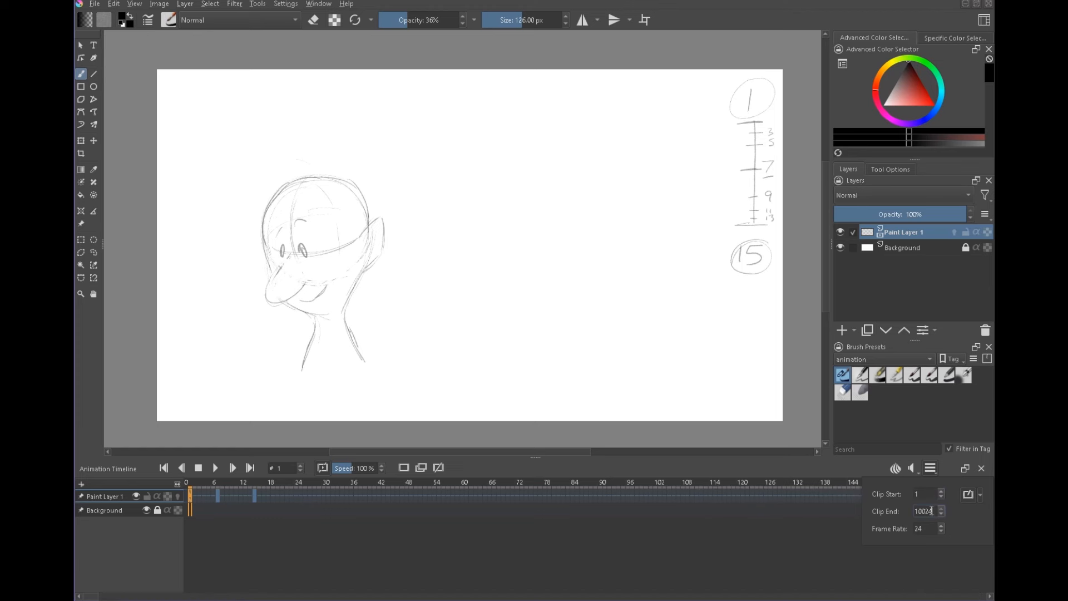
pyautogui.write('24')
pyautogui.click(370, 491)
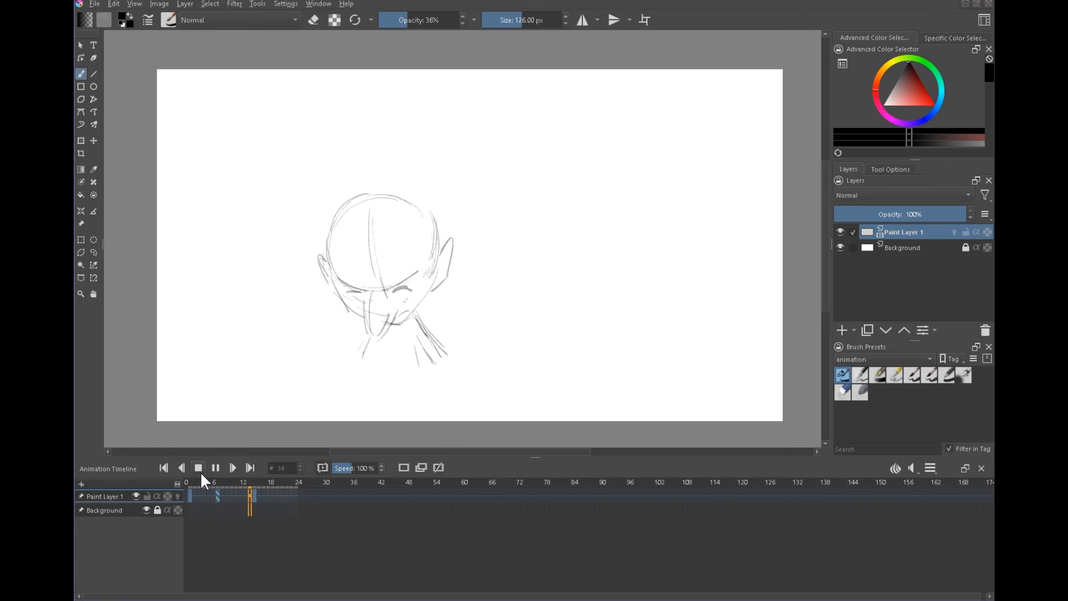
pyautogui.click(201, 471)
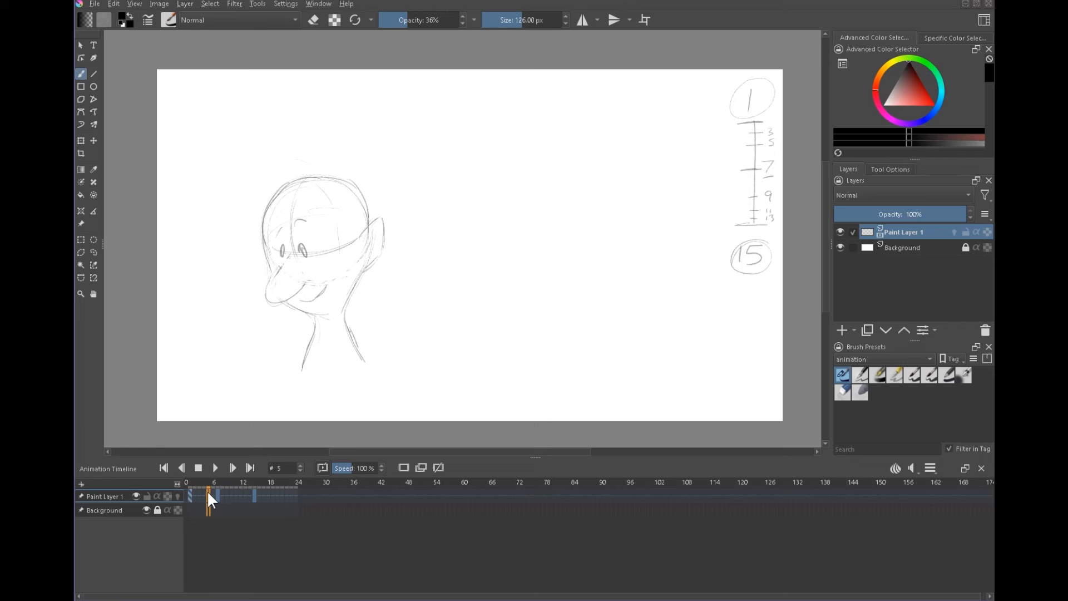
# Create a new in-between drawing at frame 5 and turn on onion skins for Paint Layer 1.
pyautogui.click(416, 467)
pyautogui.click(422, 285)
pyautogui.hotkey('ctrl', 'z')
pyautogui.hotkey('ctrl', 'z')
pyautogui.click(177, 497)
# Sketch the upper arc of the head on frame 5, between the onion-skinned first and middle poses.
pyautogui.moveTo(359, 266)
pyautogui.mouseDown()
pyautogui.moveTo(378, 265)
pyautogui.moveTo(396, 238)
pyautogui.mouseUp()
pyautogui.moveTo(253, 231); pyautogui.dragTo(390, 227)
pyautogui.moveTo(385, 180); pyautogui.dragTo(385, 238)
pyautogui.moveTo(389, 162)
pyautogui.mouseDown()
pyautogui.moveTo(380, 227)
pyautogui.moveTo(402, 145)
pyautogui.moveTo(567, 211)
pyautogui.mouseUp()
pyautogui.hotkey('ctrl', 'z')
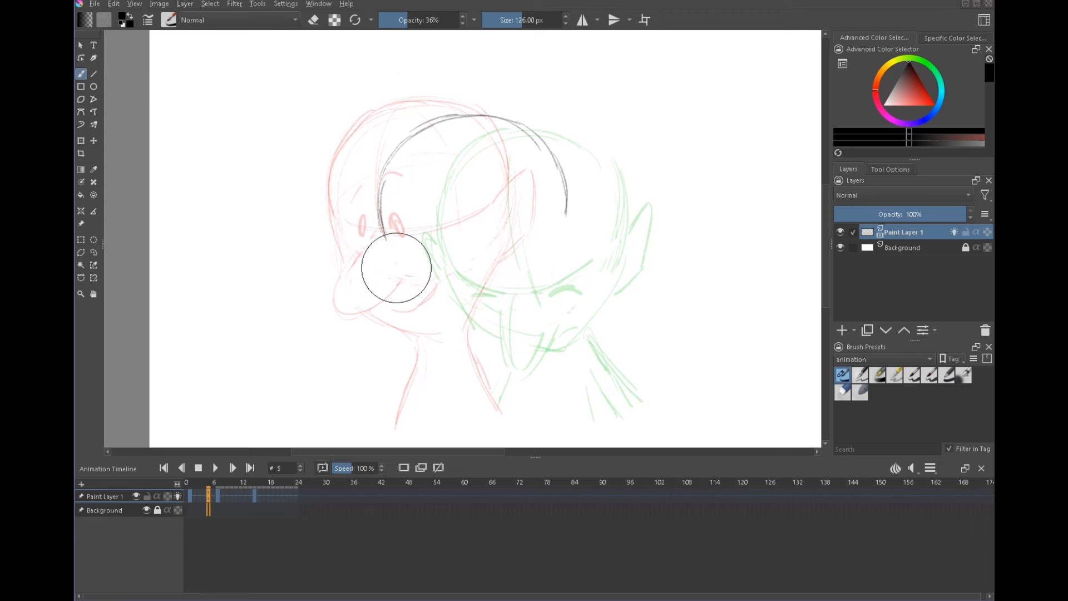
# Sketch the frame 5 head's face contour, front of the nose, back of the skull and neck.
pyautogui.moveTo(555, 321); pyautogui.dragTo(536, 313)
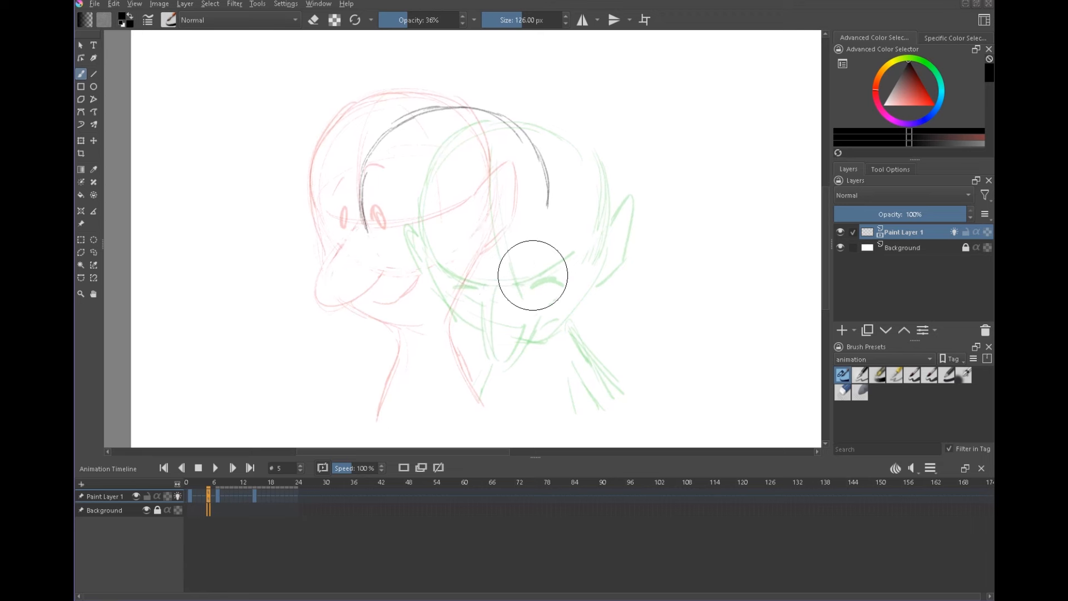
pyautogui.moveTo(362, 195)
pyautogui.mouseDown()
pyautogui.moveTo(393, 271)
pyautogui.moveTo(387, 302)
pyautogui.mouseUp()
pyautogui.moveTo(384, 283); pyautogui.dragTo(397, 327)
pyautogui.moveTo(547, 214)
pyautogui.mouseDown()
pyautogui.moveTo(500, 298)
pyautogui.moveTo(535, 404)
pyautogui.mouseUp()
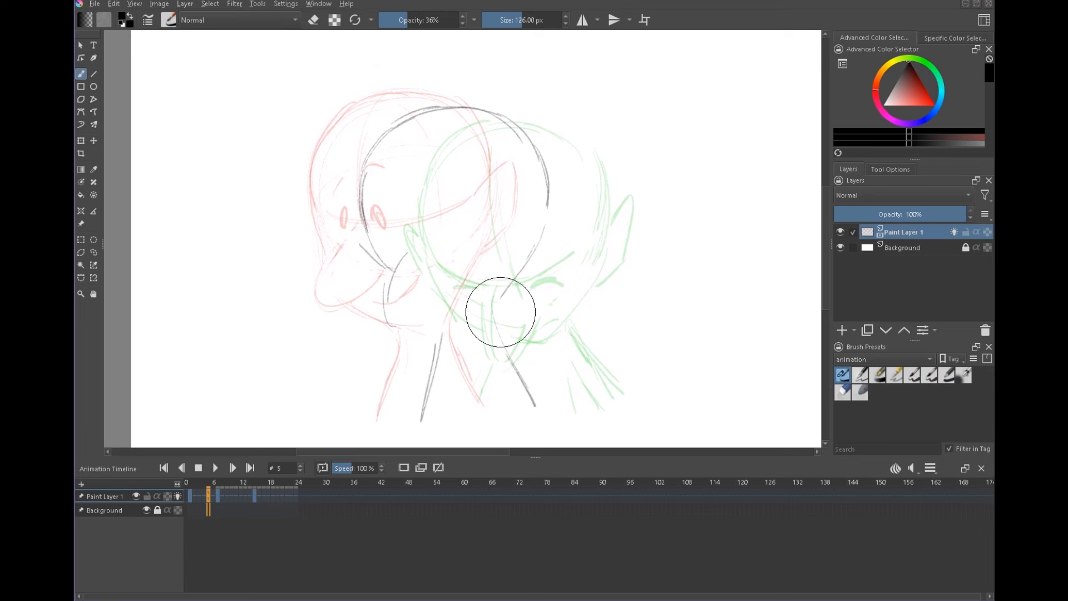
# Complete the frame 5 head's nose and jaw and add the ear behind the face.
pyautogui.moveTo(409, 324)
pyautogui.mouseDown()
pyautogui.moveTo(423, 318)
pyautogui.moveTo(411, 327)
pyautogui.mouseUp()
pyautogui.moveTo(443, 288); pyautogui.dragTo(399, 332)
pyautogui.moveTo(360, 238); pyautogui.dragTo(384, 272)
pyautogui.moveTo(425, 309)
pyautogui.mouseDown()
pyautogui.moveTo(565, 182)
pyautogui.moveTo(579, 188)
pyautogui.moveTo(559, 239)
pyautogui.moveTo(529, 264)
pyautogui.mouseUp()
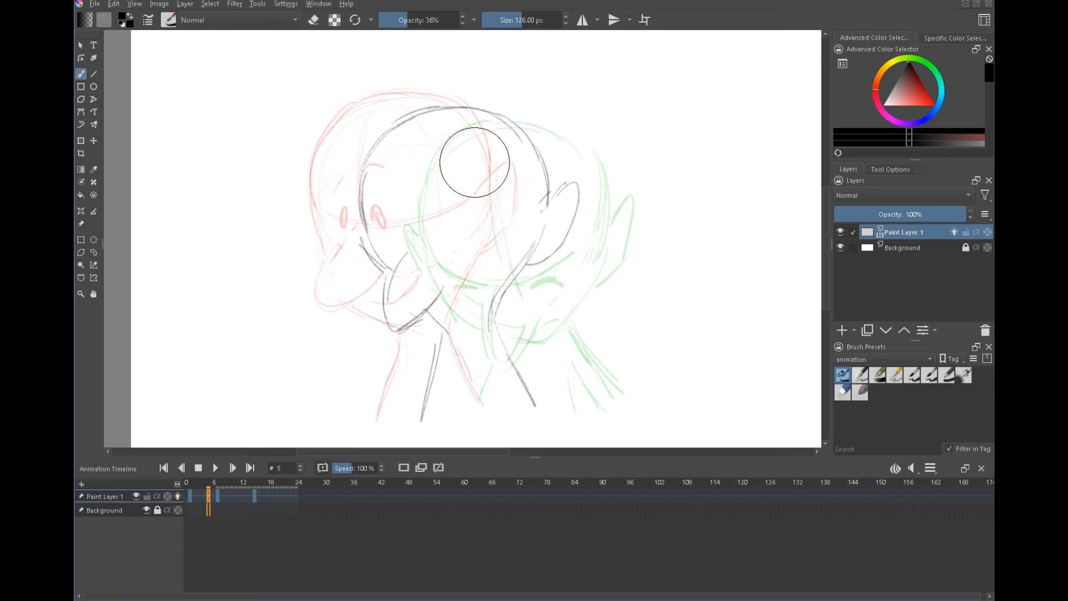
# Draw both eyes and eyebrows on the frame 5 head, redoing the first eye stroke and reinforcing the nose.
pyautogui.moveTo(407, 239); pyautogui.dragTo(403, 253)
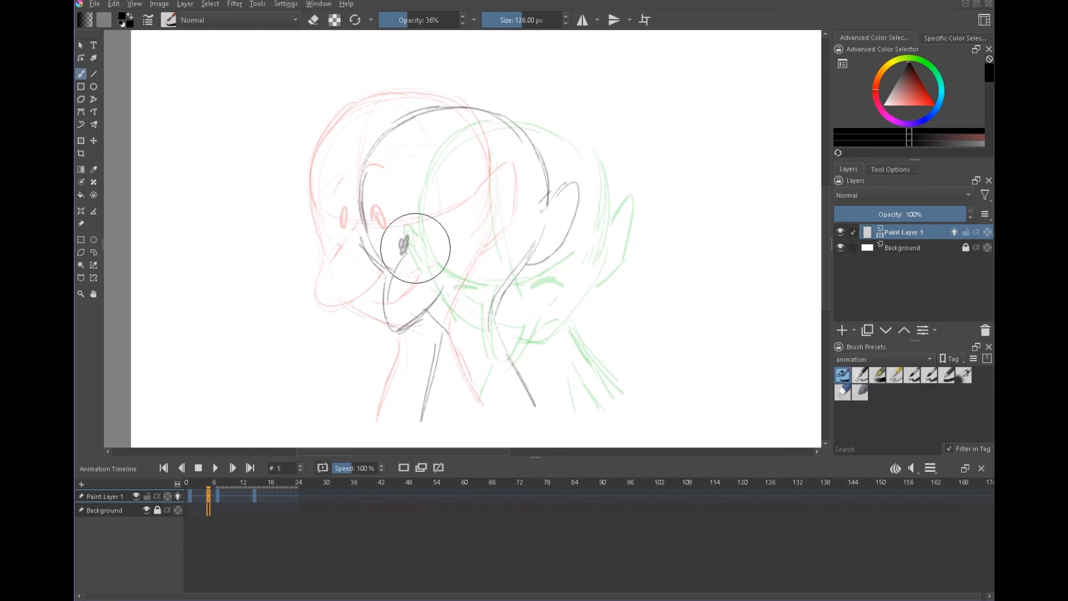
pyautogui.hotkey('ctrl', 'z')
pyautogui.moveTo(416, 249)
pyautogui.mouseDown()
pyautogui.moveTo(390, 337)
pyautogui.moveTo(456, 290)
pyautogui.mouseUp()
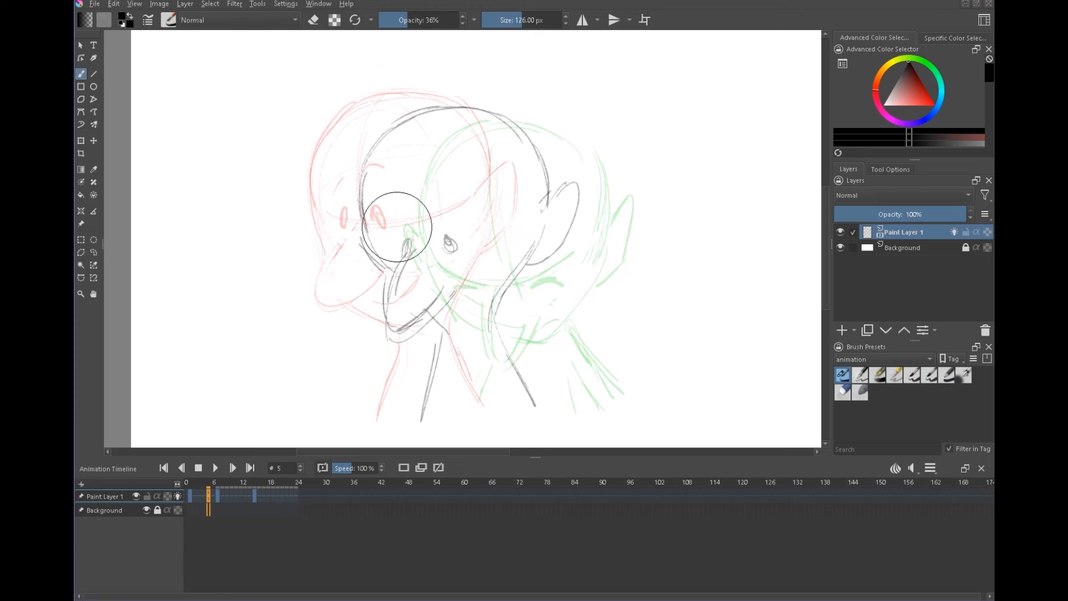
pyautogui.moveTo(382, 234)
pyautogui.mouseDown()
pyautogui.moveTo(472, 228)
pyautogui.moveTo(462, 244)
pyautogui.moveTo(399, 249)
pyautogui.moveTo(463, 241)
pyautogui.mouseUp()
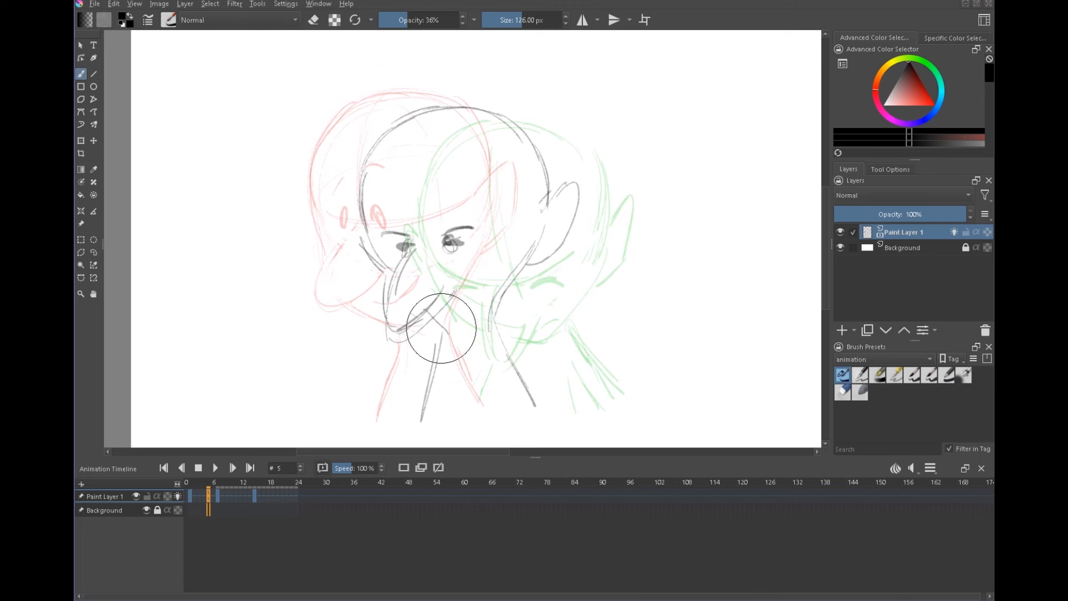
# Begin the frame 3 in-between by sketching the cranium and ear between the onion-skinned frame 1 and frame 5 poses.
pyautogui.click(199, 495)
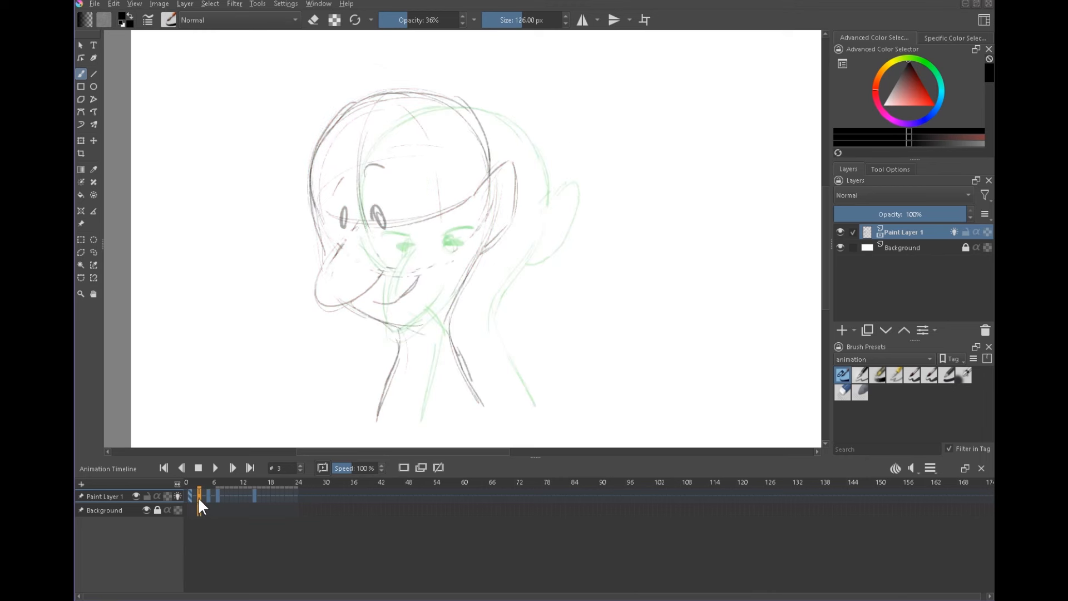
pyautogui.moveTo(341, 149); pyautogui.dragTo(342, 231)
pyautogui.moveTo(338, 163); pyautogui.dragTo(393, 108)
pyautogui.moveTo(349, 143); pyautogui.dragTo(443, 95)
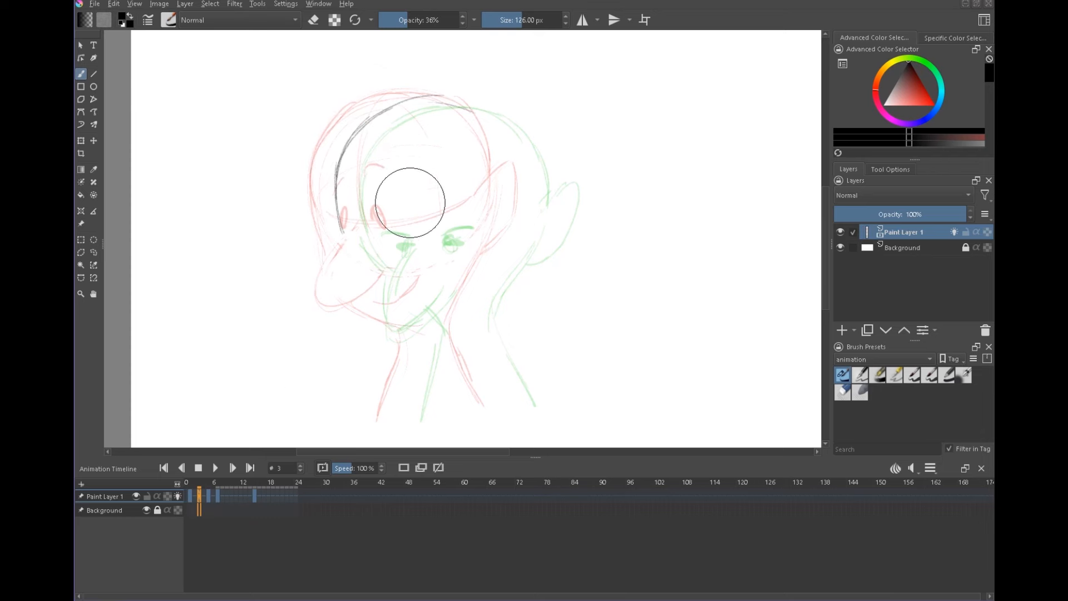
pyautogui.moveTo(444, 100)
pyautogui.mouseDown()
pyautogui.moveTo(475, 108)
pyautogui.moveTo(515, 175)
pyautogui.moveTo(531, 168)
pyautogui.mouseUp()
pyautogui.moveTo(508, 200); pyautogui.dragTo(540, 208)
pyautogui.moveTo(538, 223); pyautogui.dragTo(501, 255)
# Sketch the frame 3 head's nose and jaw, with neck lines between the onion-skinned poses.
pyautogui.moveTo(383, 234); pyautogui.dragTo(356, 294)
pyautogui.moveTo(354, 273)
pyautogui.mouseDown()
pyautogui.moveTo(351, 325)
pyautogui.moveTo(404, 304)
pyautogui.moveTo(398, 431)
pyautogui.mouseUp()
pyautogui.moveTo(469, 333)
pyautogui.mouseDown()
pyautogui.moveTo(503, 263)
pyautogui.moveTo(471, 320)
pyautogui.mouseUp()
pyautogui.moveTo(503, 213)
pyautogui.mouseDown()
pyautogui.moveTo(538, 172)
pyautogui.moveTo(503, 263)
pyautogui.mouseUp()
# Add the eyes and eyebrows to the frame 3 head and refine its nose, neck and back of the skull.
pyautogui.moveTo(379, 228); pyautogui.dragTo(369, 245)
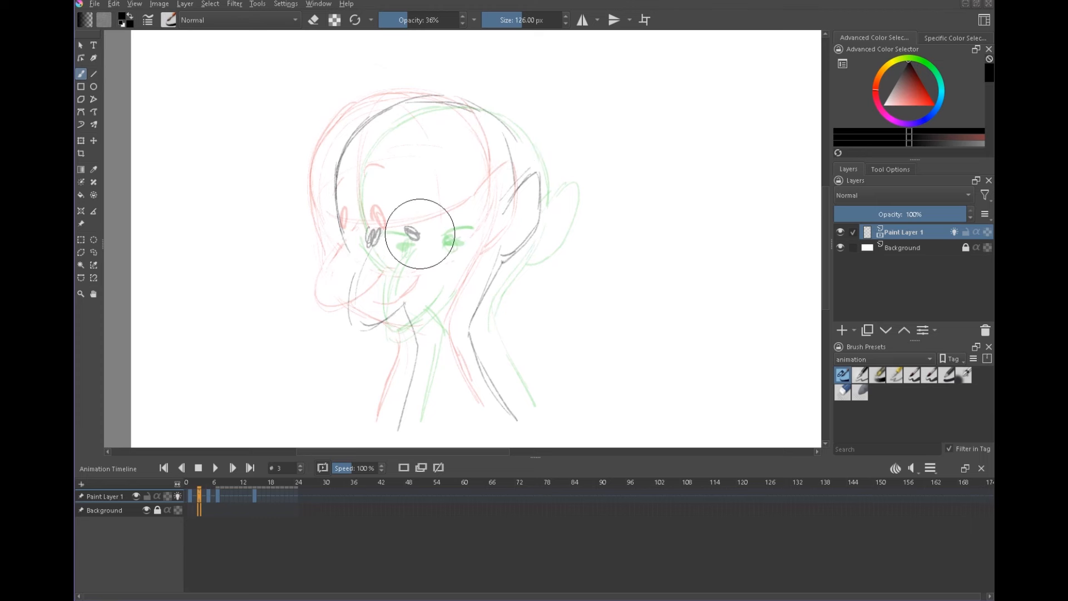
pyautogui.moveTo(352, 212)
pyautogui.mouseDown()
pyautogui.moveTo(366, 196)
pyautogui.moveTo(414, 189)
pyautogui.mouseUp()
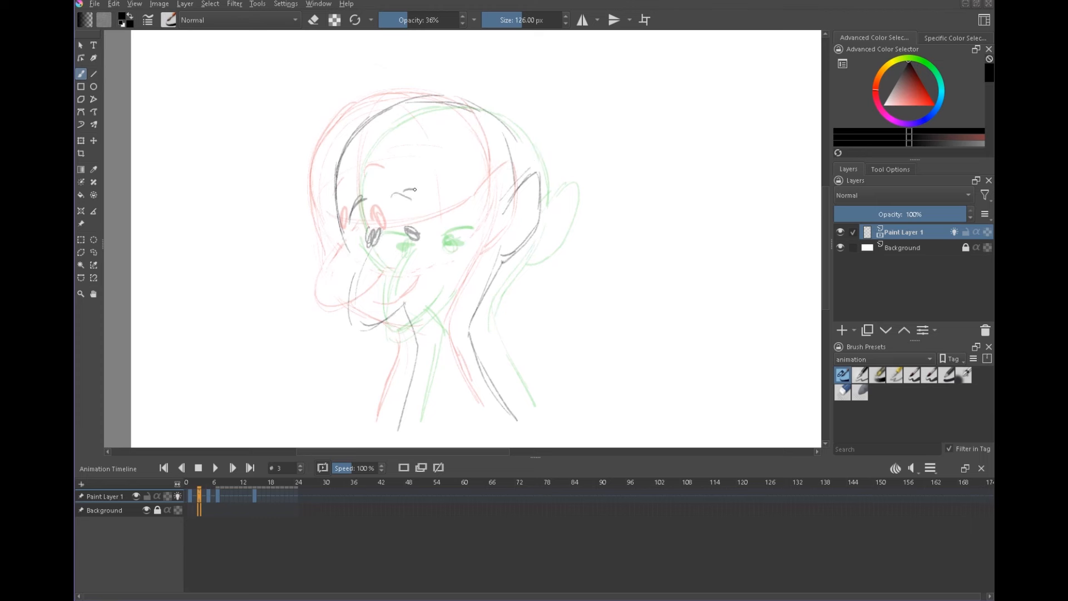
pyautogui.moveTo(405, 303); pyautogui.dragTo(422, 340)
pyautogui.moveTo(367, 267); pyautogui.dragTo(365, 331)
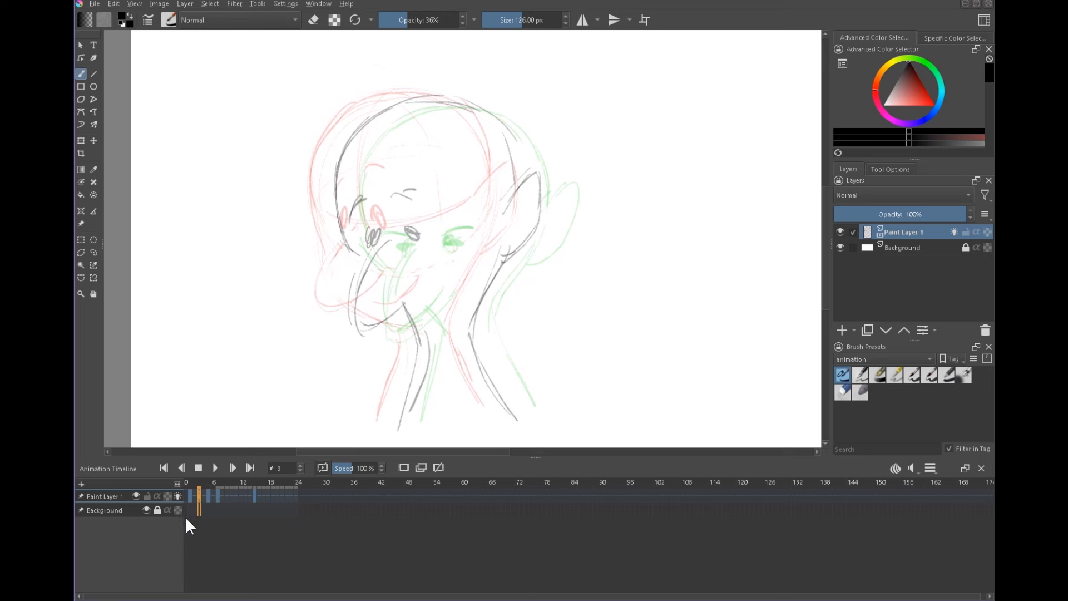
pyautogui.moveTo(493, 113); pyautogui.dragTo(508, 140)
# Mark the key poses at frames 1 and 15 on Paint Layer 1 with the grey colour label.
pyautogui.click(188, 496)
pyautogui.rightClick(190, 496)
pyautogui.click(447, 537)
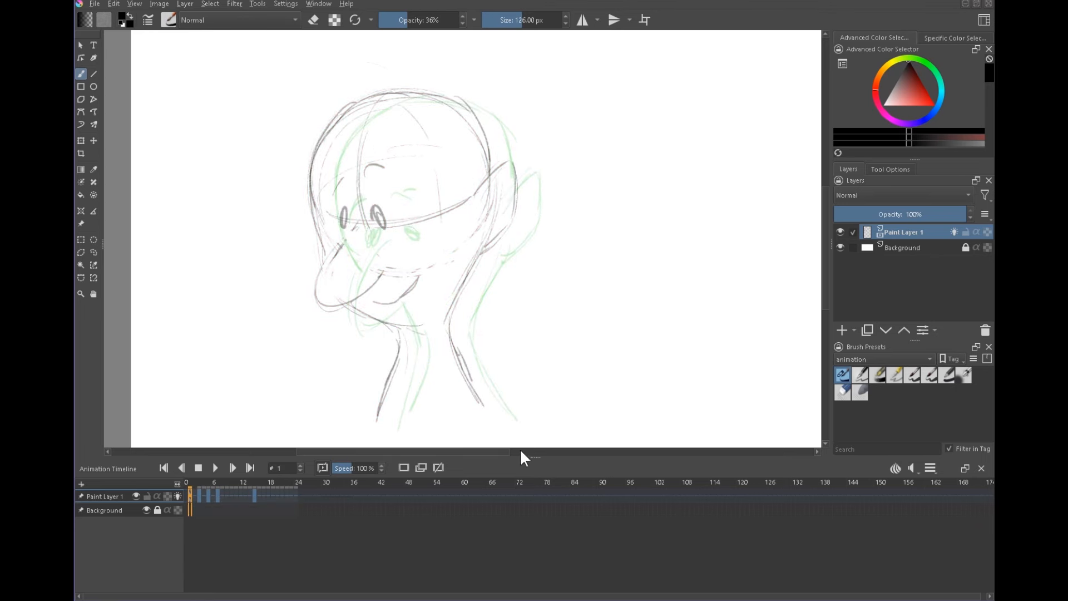
pyautogui.moveTo(533, 457); pyautogui.dragTo(534, 309)
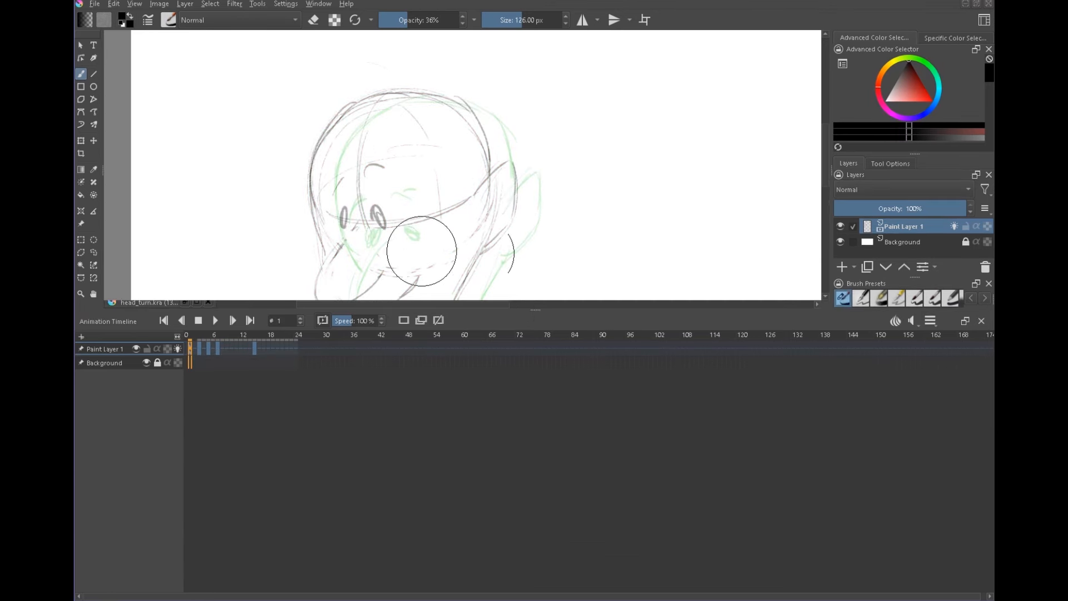
pyautogui.rightClick(189, 349)
pyautogui.click(319, 501)
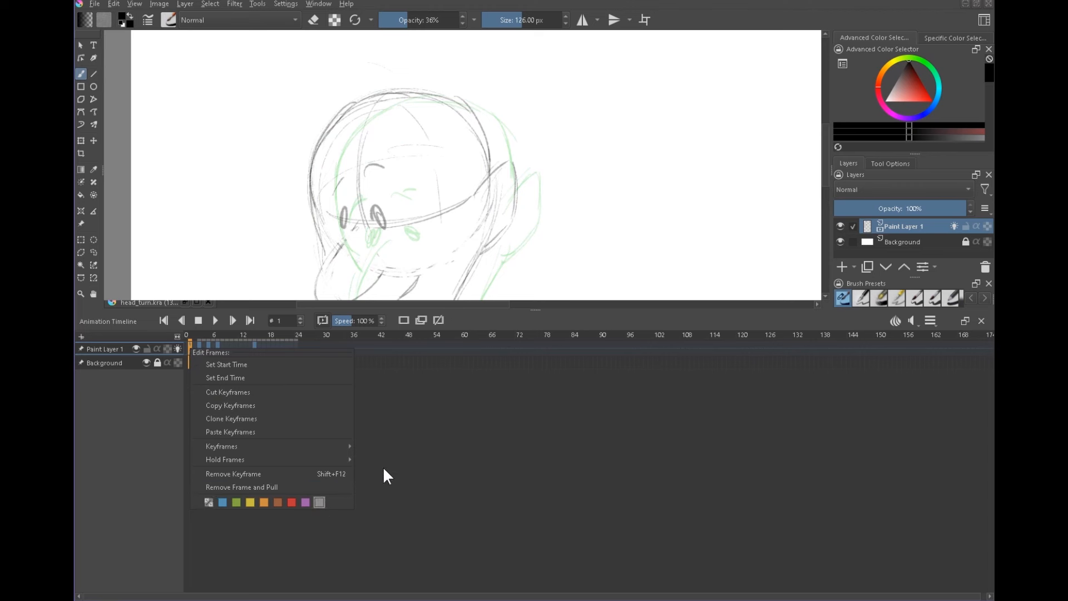
pyautogui.click(366, 409)
pyautogui.rightClick(254, 345)
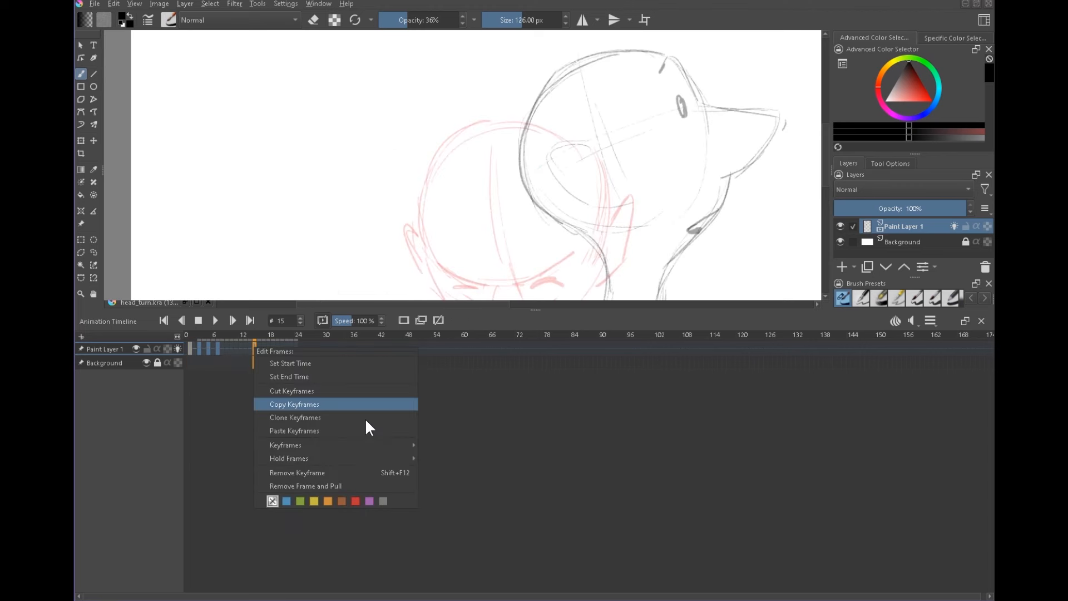
pyautogui.click(383, 501)
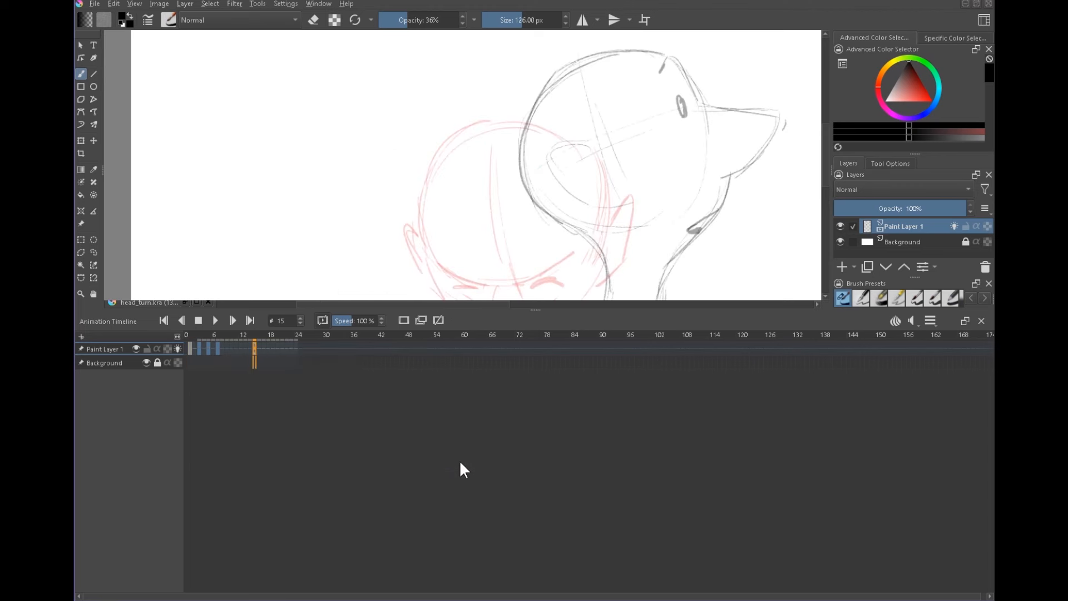
# Mark the middle pose at frame 7 with the red colour label and restore the canvas to a larger height.
pyautogui.click(217, 347)
pyautogui.rightClick(218, 348)
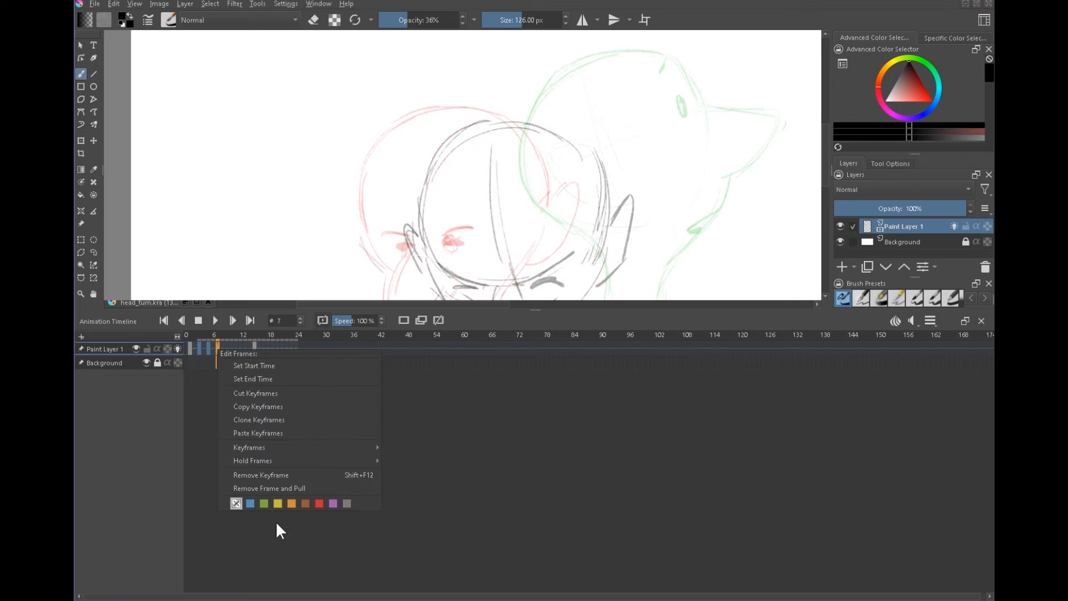
pyautogui.click(319, 503)
pyautogui.click(488, 448)
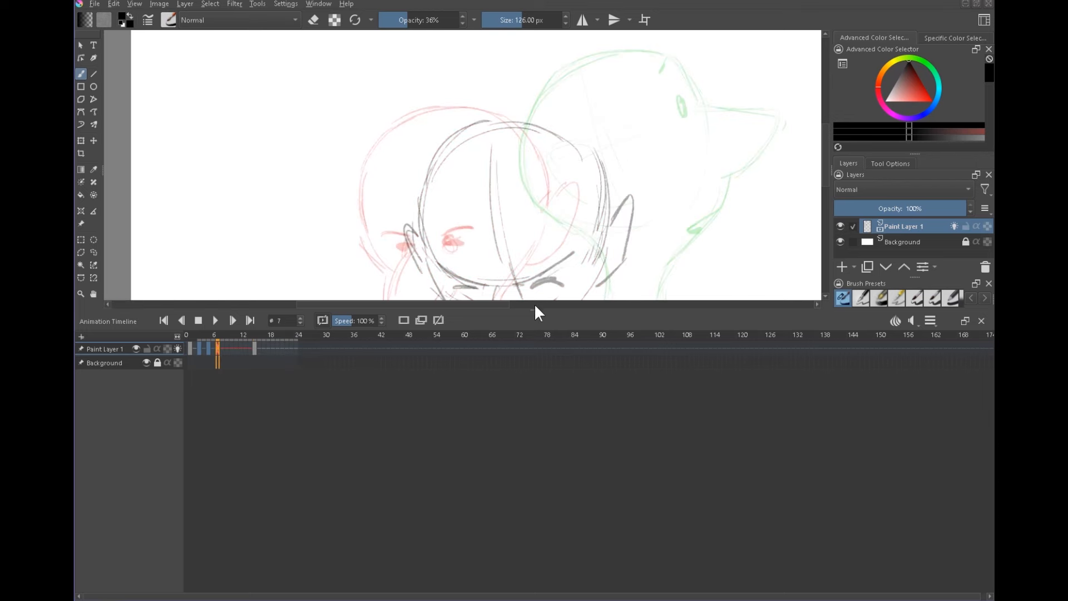
pyautogui.moveTo(536, 308); pyautogui.dragTo(523, 436)
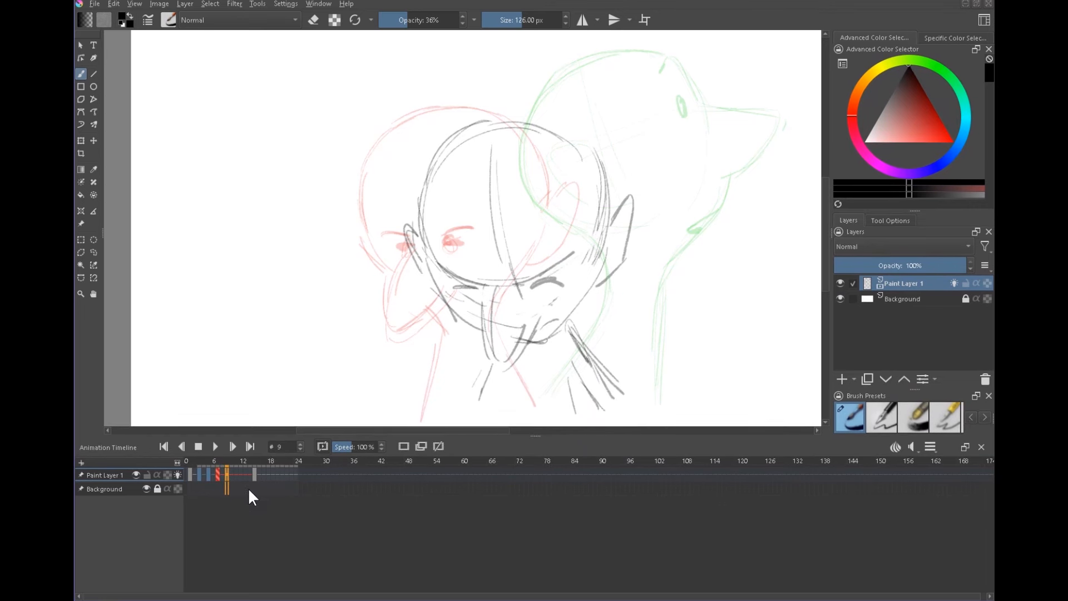
# Sketch the frame 9 in-between's cranium and pointed nose between the onion-skinned frame 7 and frame 15 poses.
pyautogui.moveTo(657, 280); pyautogui.dragTo(551, 348)
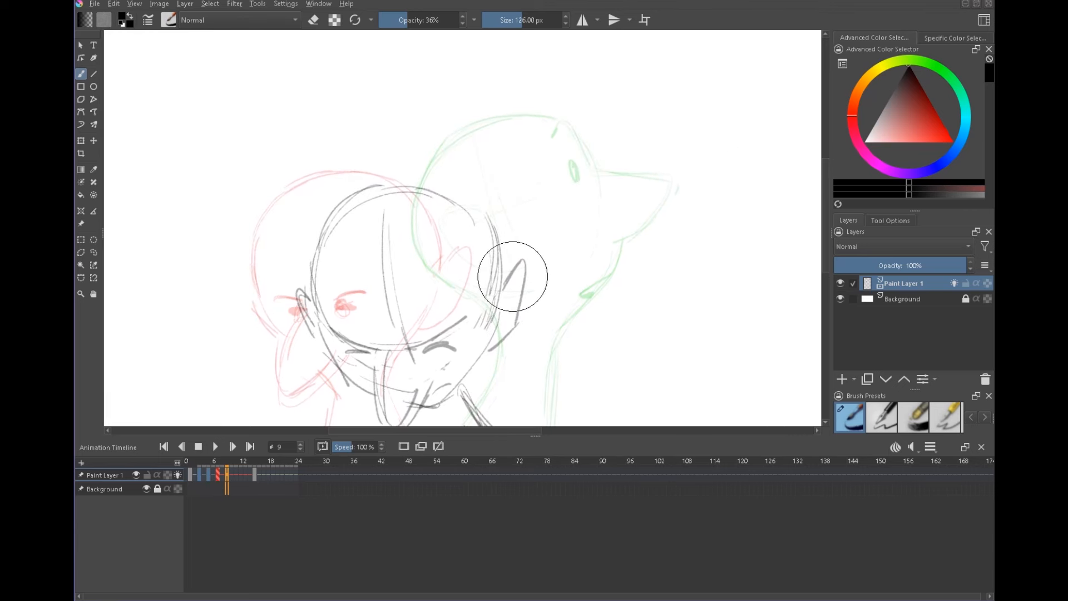
pyautogui.moveTo(383, 281); pyautogui.dragTo(372, 218)
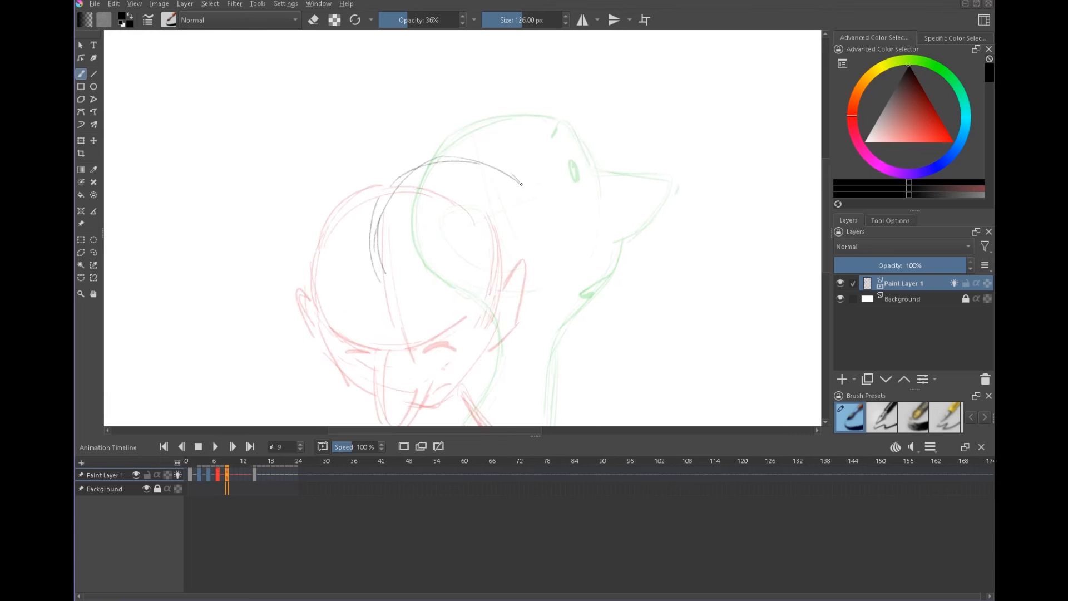
pyautogui.moveTo(564, 249); pyautogui.dragTo(553, 184)
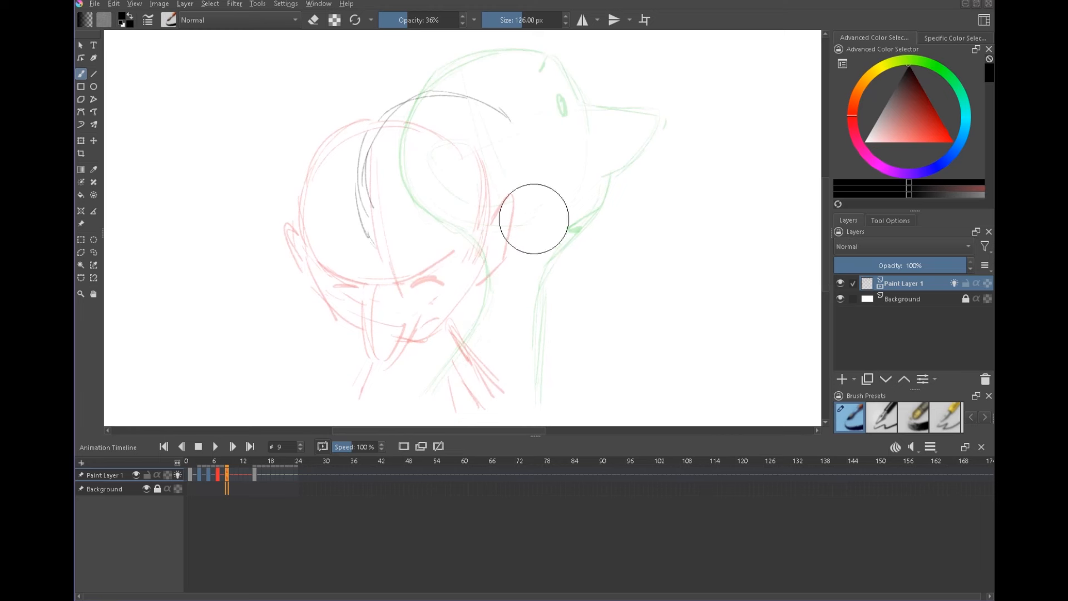
pyautogui.moveTo(503, 268); pyautogui.dragTo(576, 271)
pyautogui.moveTo(538, 222); pyautogui.dragTo(583, 257)
pyautogui.moveTo(494, 118); pyautogui.dragTo(532, 176)
pyautogui.moveTo(396, 265); pyautogui.dragTo(384, 111)
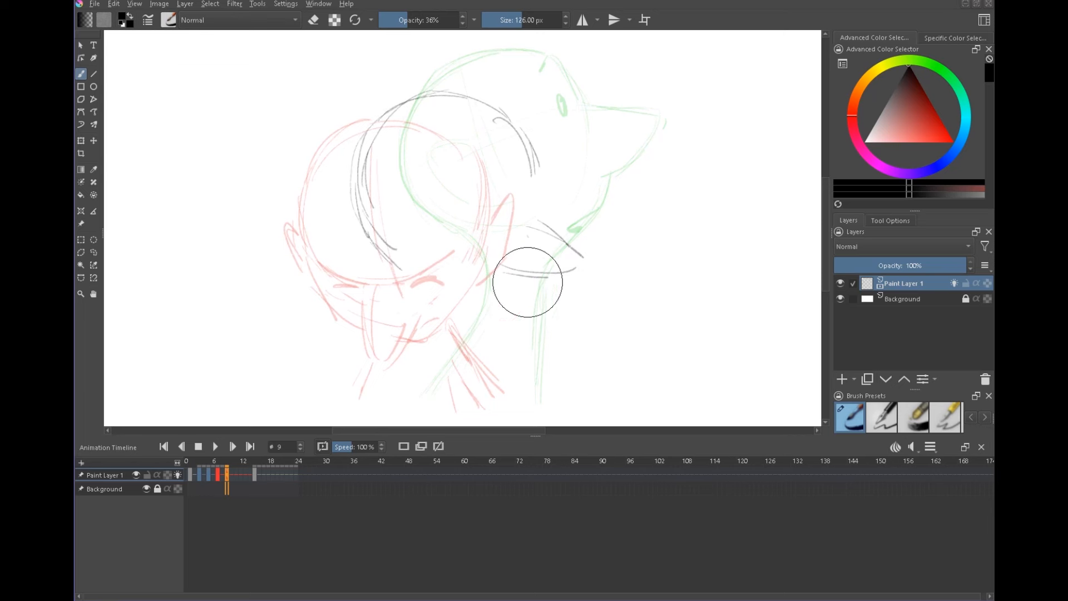
# Draw the frame 9 head's neck lines, eyes and near eyebrow.
pyautogui.moveTo(487, 344); pyautogui.dragTo(516, 404)
pyautogui.moveTo(492, 314); pyautogui.dragTo(491, 361)
pyautogui.moveTo(533, 161); pyautogui.dragTo(535, 187)
pyautogui.moveTo(392, 246); pyautogui.dragTo(426, 316)
pyautogui.moveTo(479, 260)
pyautogui.mouseDown()
pyautogui.moveTo(486, 233)
pyautogui.moveTo(501, 240)
pyautogui.mouseUp()
pyautogui.moveTo(477, 225); pyautogui.dragTo(507, 208)
pyautogui.moveTo(533, 227); pyautogui.dragTo(535, 221)
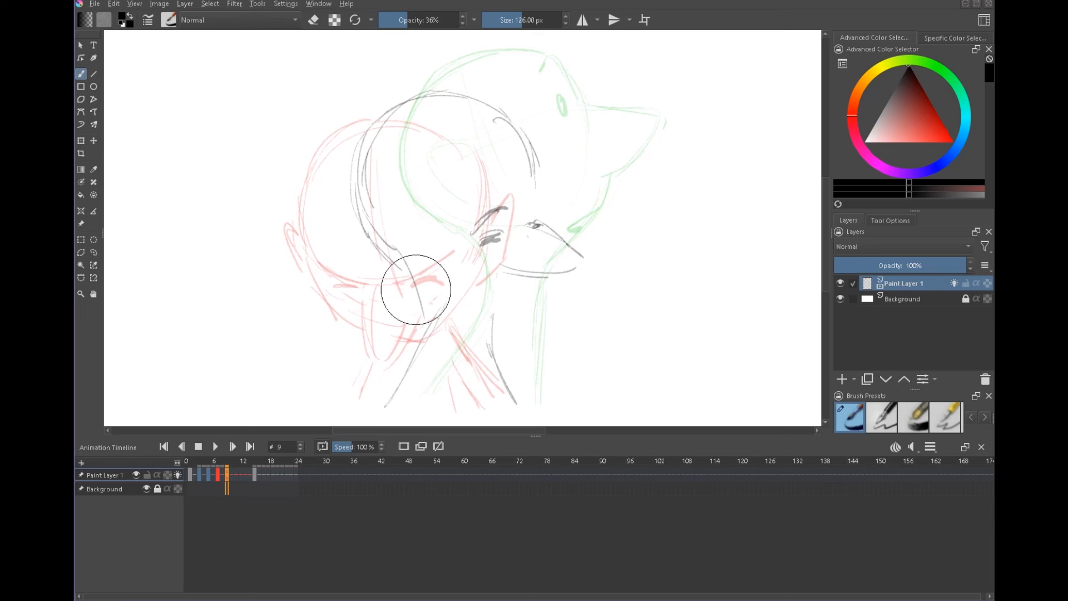
# Complete the frame 9 head with the front face contour, the jaw and throat line, and the ear.
pyautogui.moveTo(529, 194)
pyautogui.mouseDown()
pyautogui.moveTo(535, 187)
pyautogui.moveTo(538, 221)
pyautogui.mouseUp()
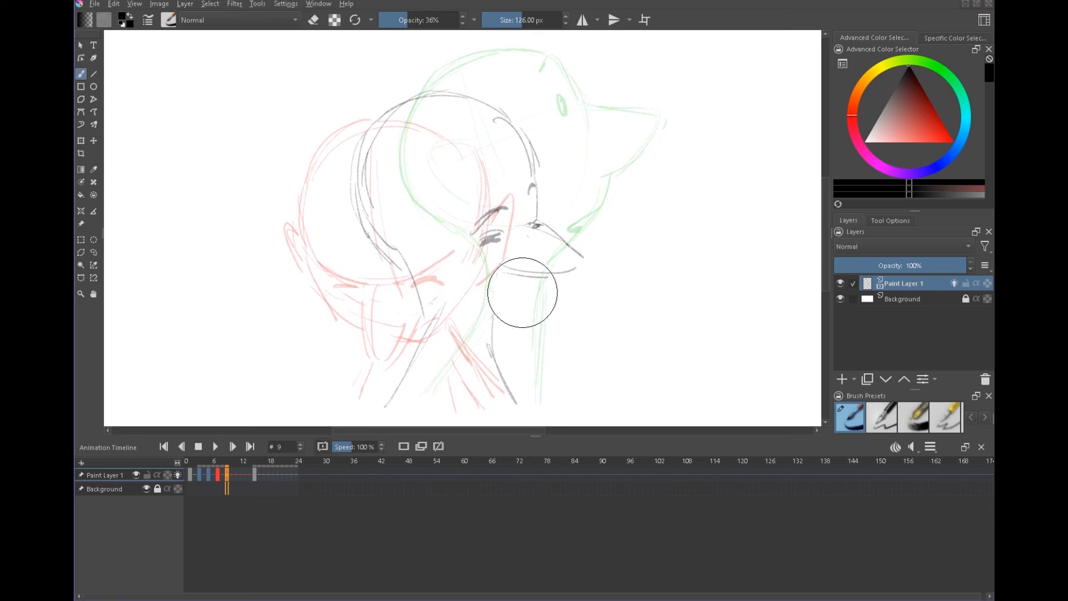
pyautogui.moveTo(525, 270); pyautogui.dragTo(485, 330)
pyautogui.moveTo(370, 237); pyautogui.dragTo(408, 248)
pyautogui.moveTo(368, 233)
pyautogui.mouseDown()
pyautogui.moveTo(378, 272)
pyautogui.moveTo(403, 289)
pyautogui.mouseUp()
pyautogui.moveTo(392, 289); pyautogui.dragTo(417, 291)
# Mark the in-between drawing at frame 9 with the blue colour label.
pyautogui.click(238, 473)
pyautogui.click(226, 473)
pyautogui.rightClick(226, 473)
pyautogui.click(255, 468)
pyautogui.moveTo(534, 436); pyautogui.dragTo(535, 310)
pyautogui.rightClick(225, 349)
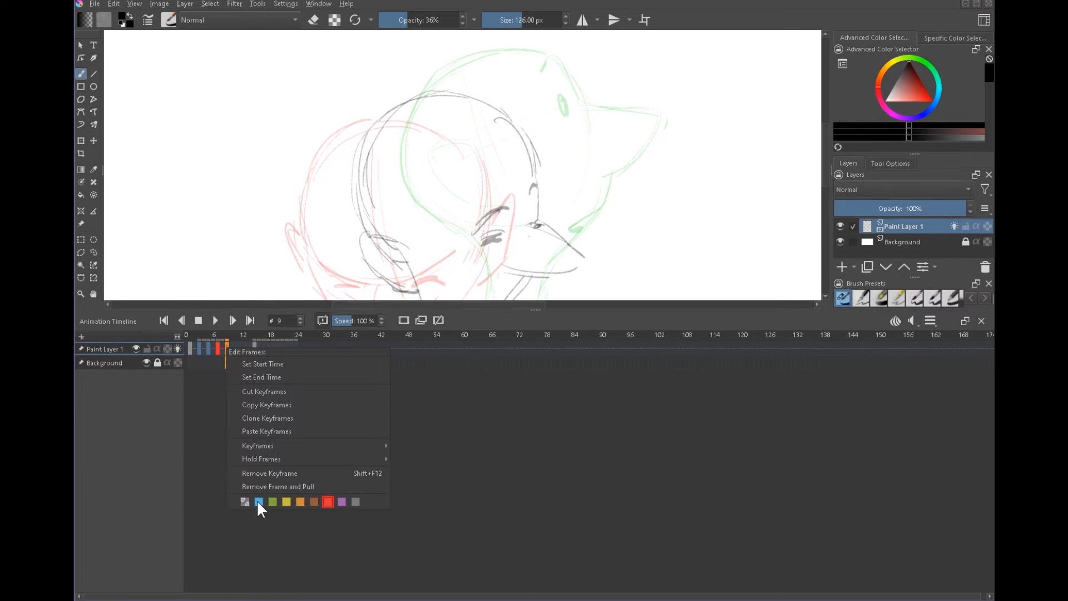
pyautogui.click(554, 369)
pyautogui.moveTo(535, 310); pyautogui.dragTo(535, 442)
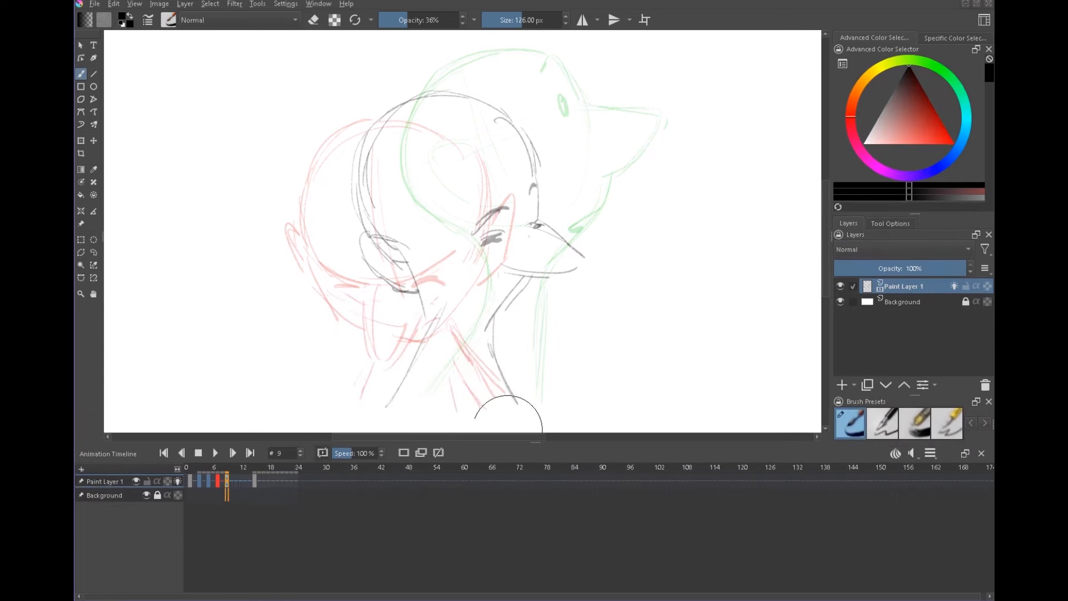
# Sketch the frame 11 in-between's skull, nose, neck and ear between the onion-skinned frame 9 and frame 15 poses.
pyautogui.click(218, 482)
pyautogui.click(235, 481)
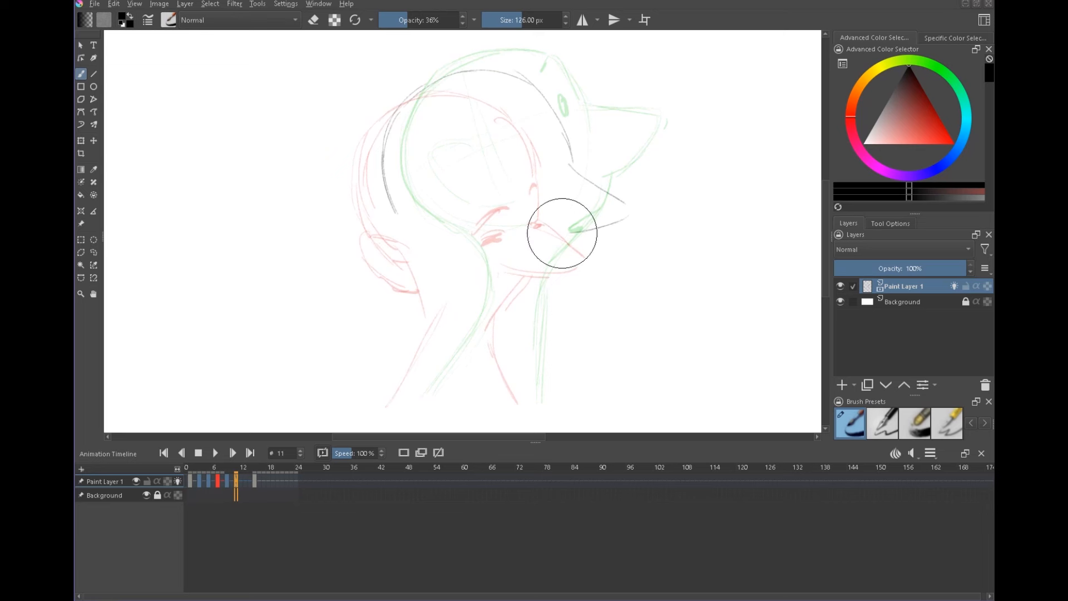
pyautogui.moveTo(395, 210)
pyautogui.mouseDown()
pyautogui.moveTo(443, 256)
pyautogui.moveTo(457, 309)
pyautogui.moveTo(410, 399)
pyautogui.mouseUp()
pyautogui.moveTo(525, 298)
pyautogui.mouseDown()
pyautogui.moveTo(516, 337)
pyautogui.moveTo(526, 404)
pyautogui.mouseUp()
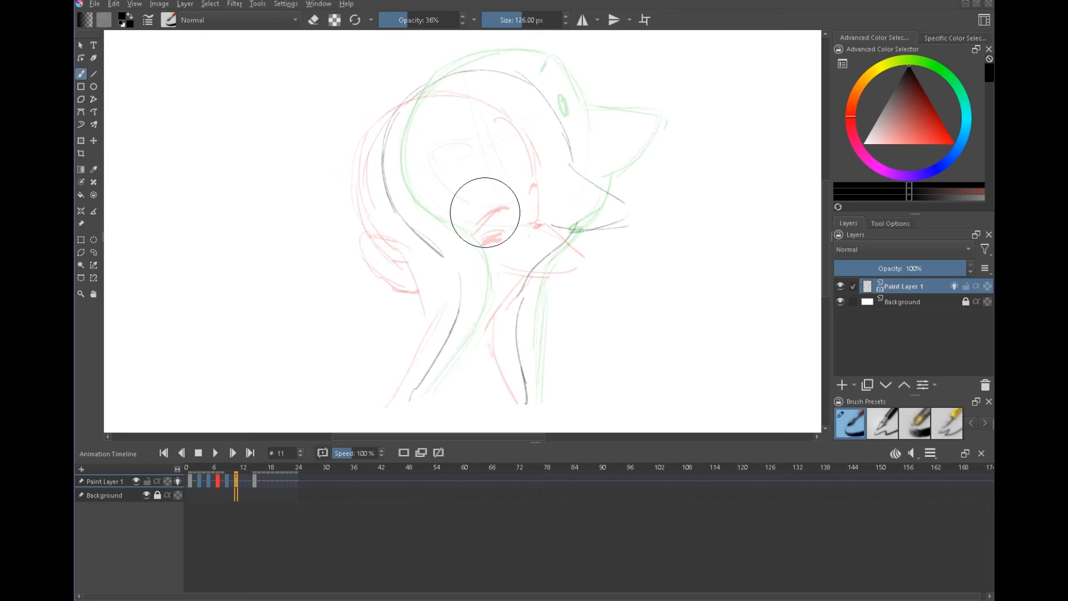
pyautogui.moveTo(446, 205)
pyautogui.mouseDown()
pyautogui.moveTo(401, 207)
pyautogui.moveTo(439, 254)
pyautogui.moveTo(467, 246)
pyautogui.mouseUp()
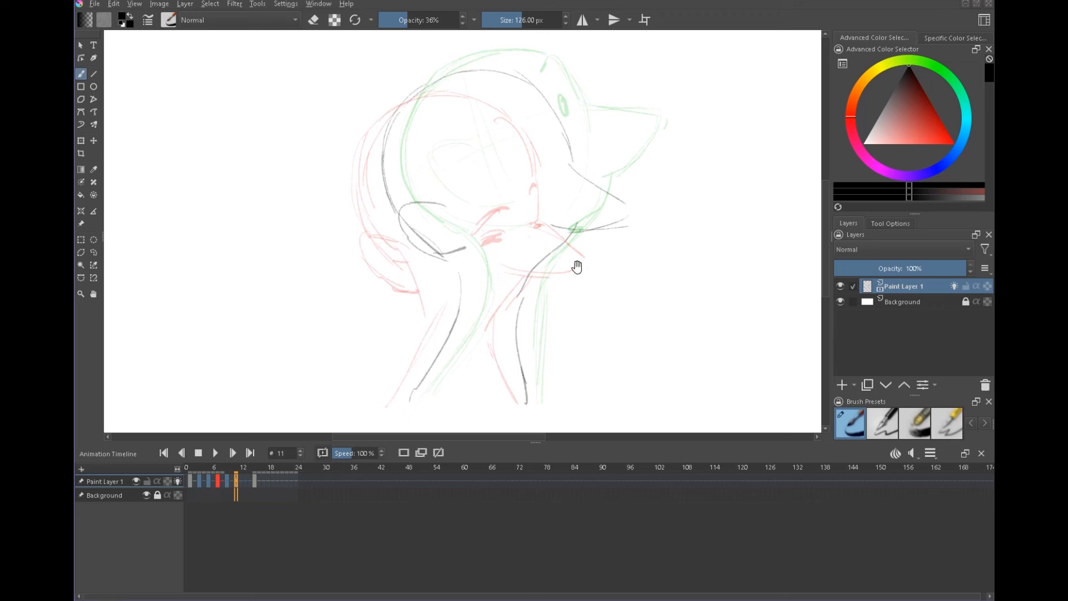
pyautogui.moveTo(577, 267); pyautogui.dragTo(538, 296)
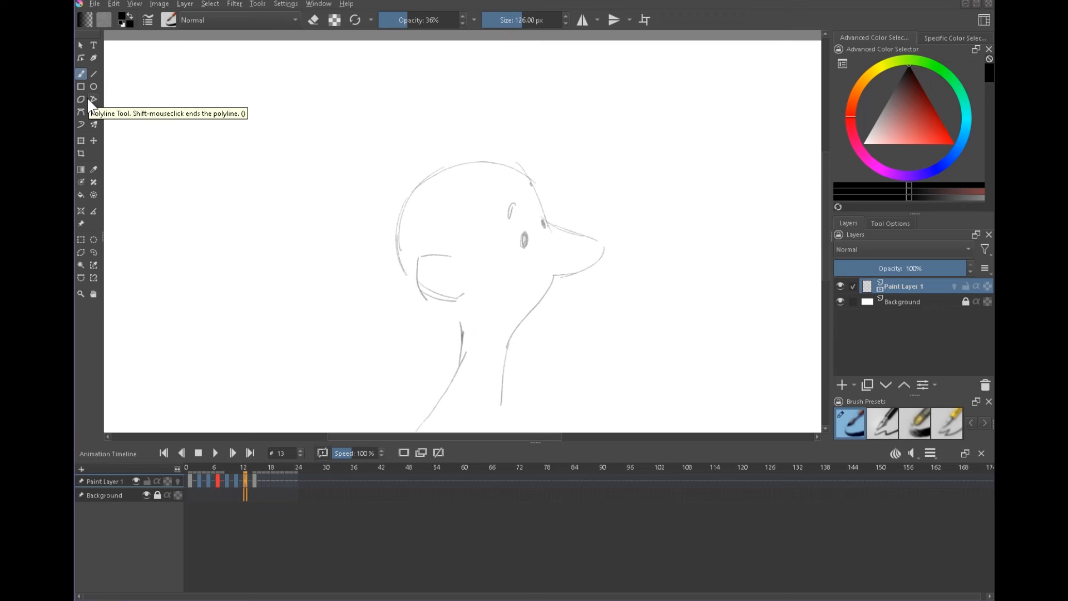
# Step back through the drawings and play the head-turn animation from frame 1 to check the motion.
pyautogui.press('space')
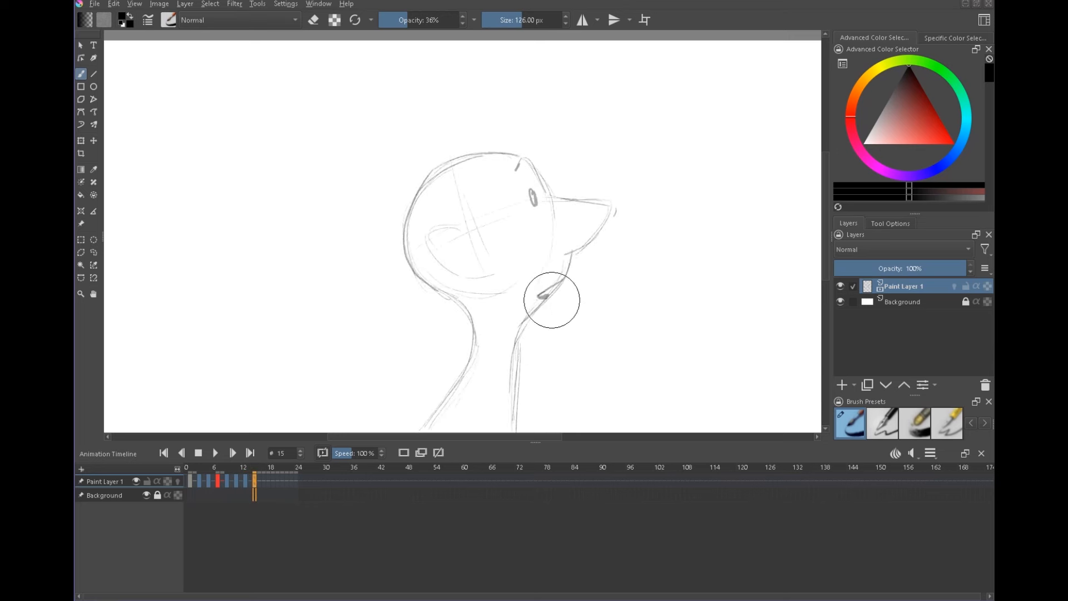
pyautogui.press('Left')
pyautogui.press('Left')
pyautogui.click(216, 453)
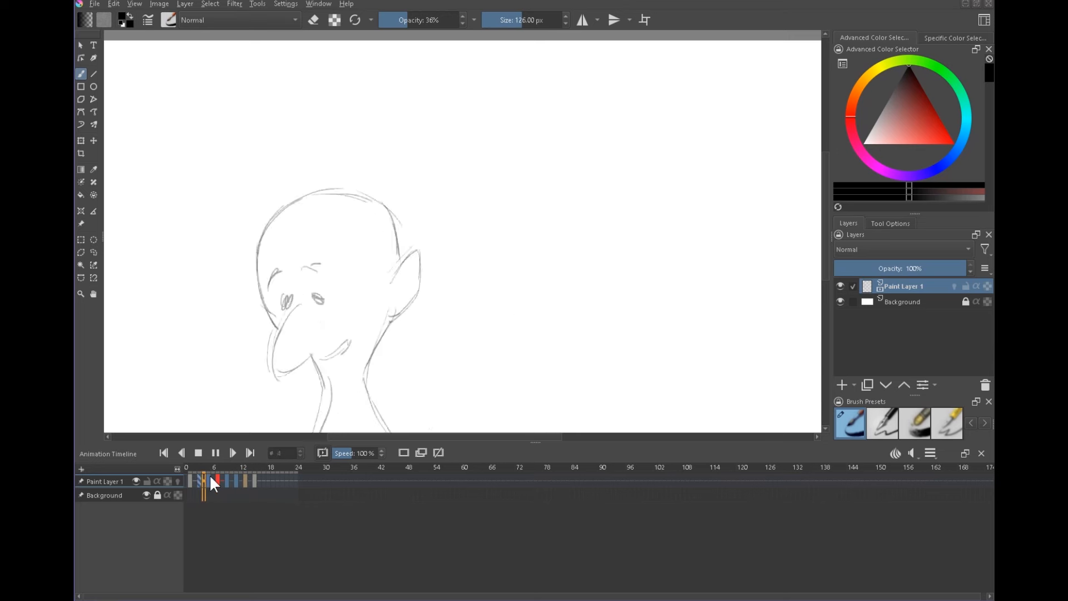
pyautogui.click(198, 453)
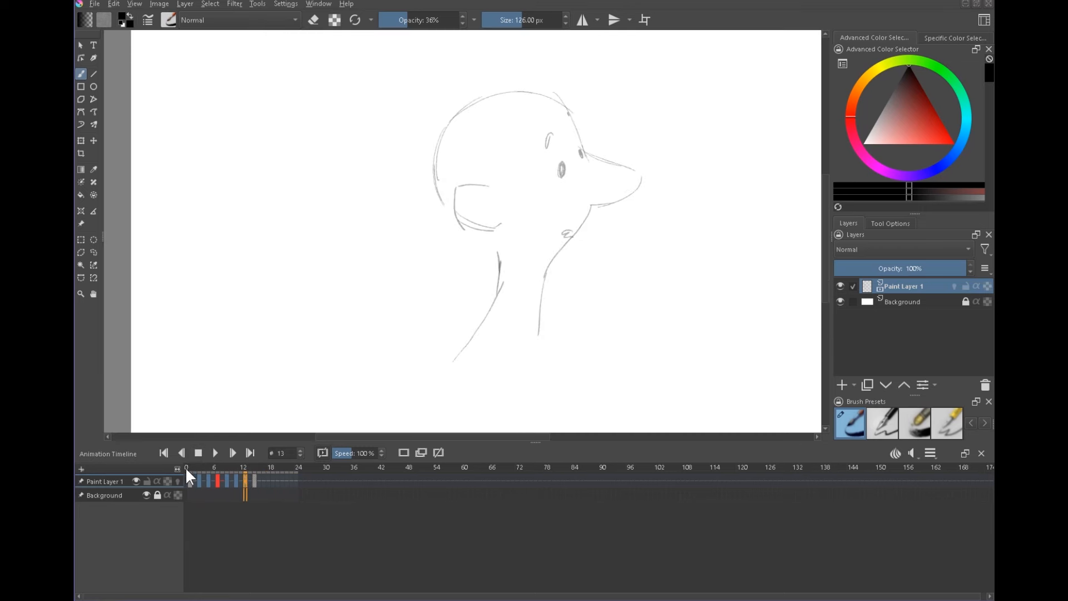
pyautogui.click(193, 480)
pyautogui.click(215, 455)
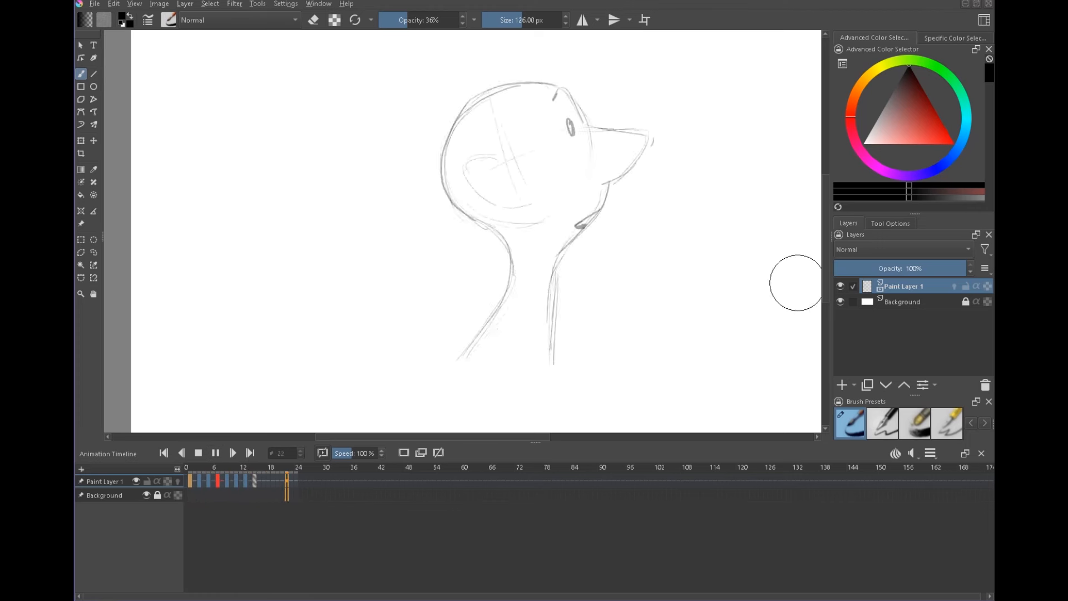
pyautogui.click(198, 453)
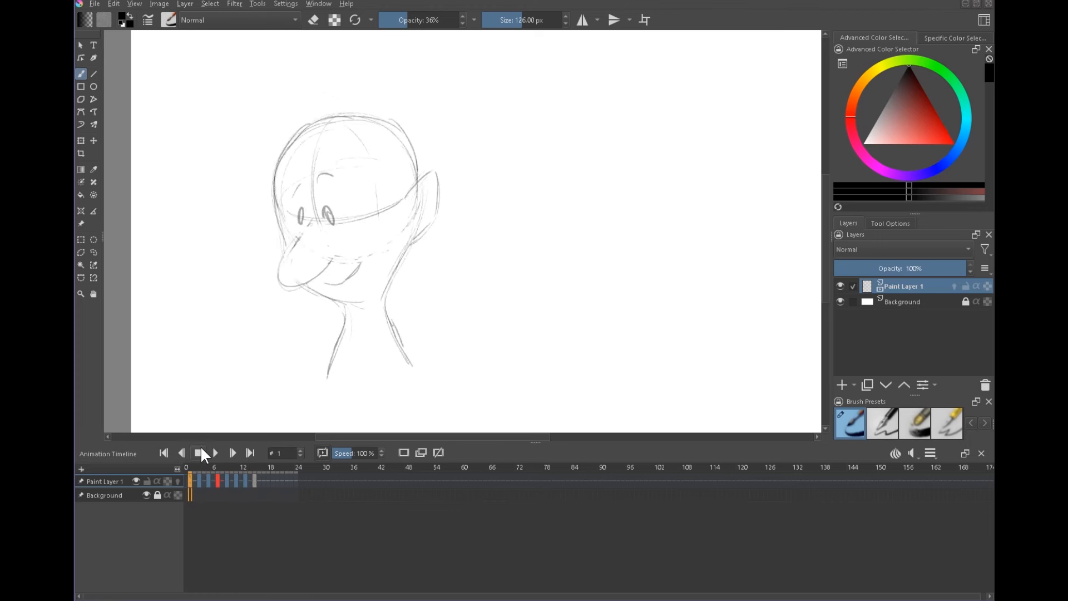
# Rename Paint Layer 1 as rough.
pyautogui.doubleClick(892, 286)
pyautogui.press('BackSpace')
pyautogui.write('rough')
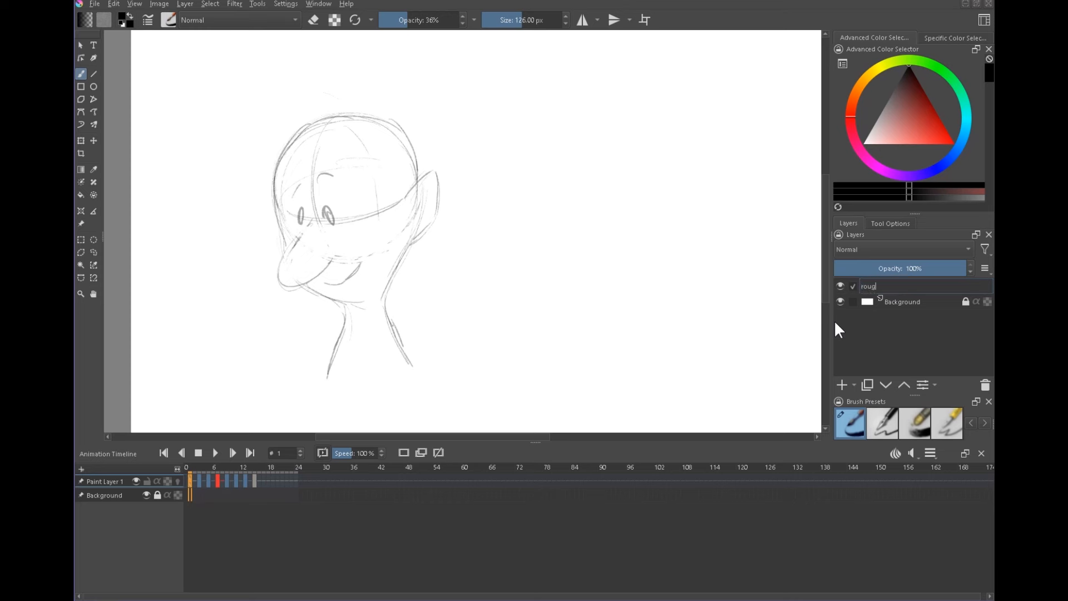
pyautogui.press('Return')
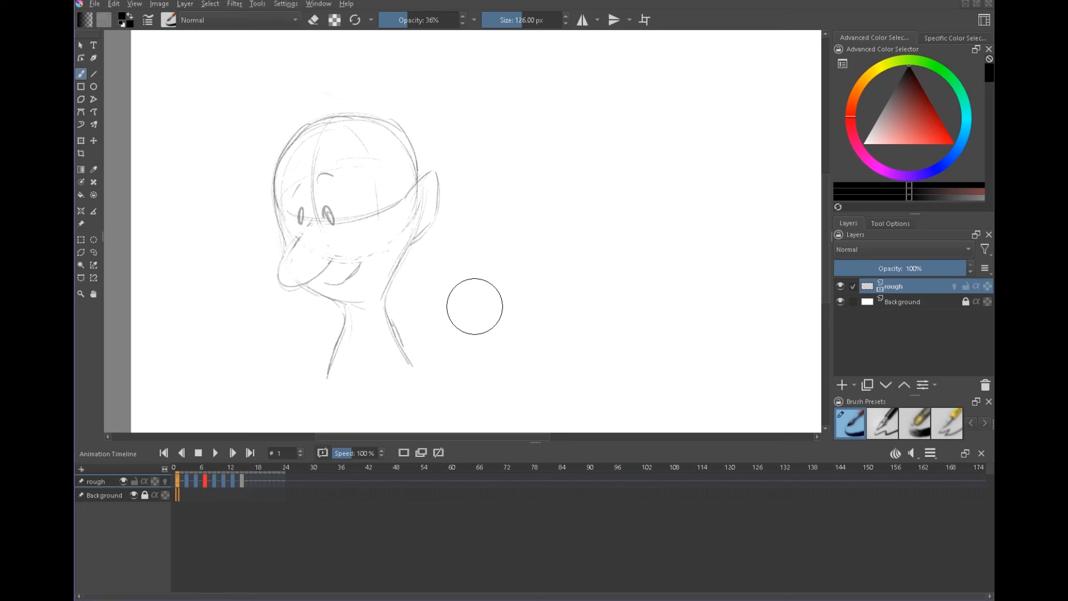
# Add a new paint layer above the rough layer and name it hair.
pyautogui.click(94, 4)
pyautogui.click(108, 70)
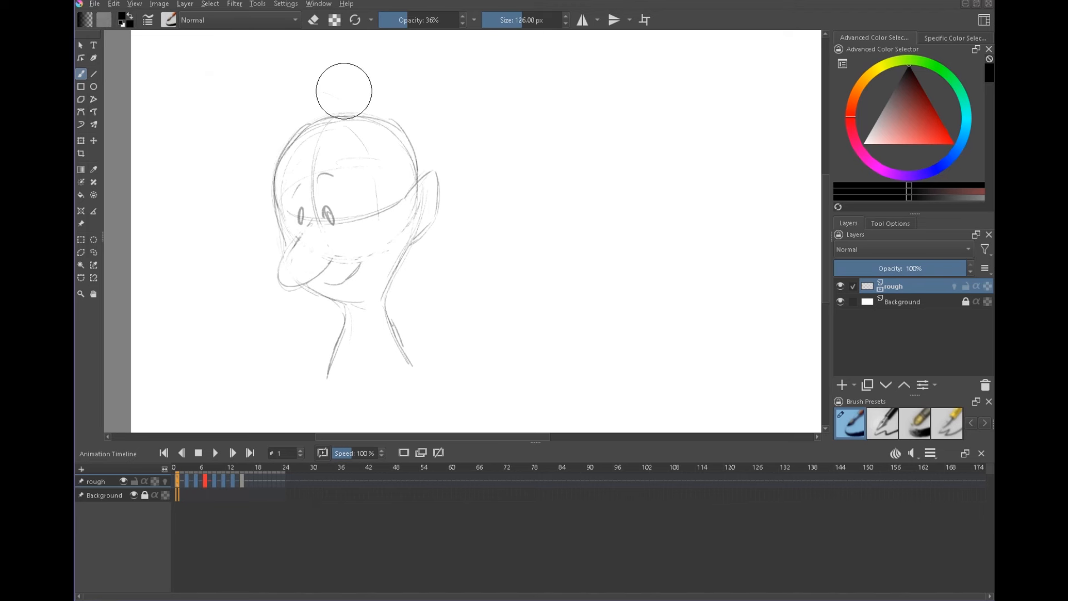
pyautogui.click(842, 384)
pyautogui.doubleClick(907, 287)
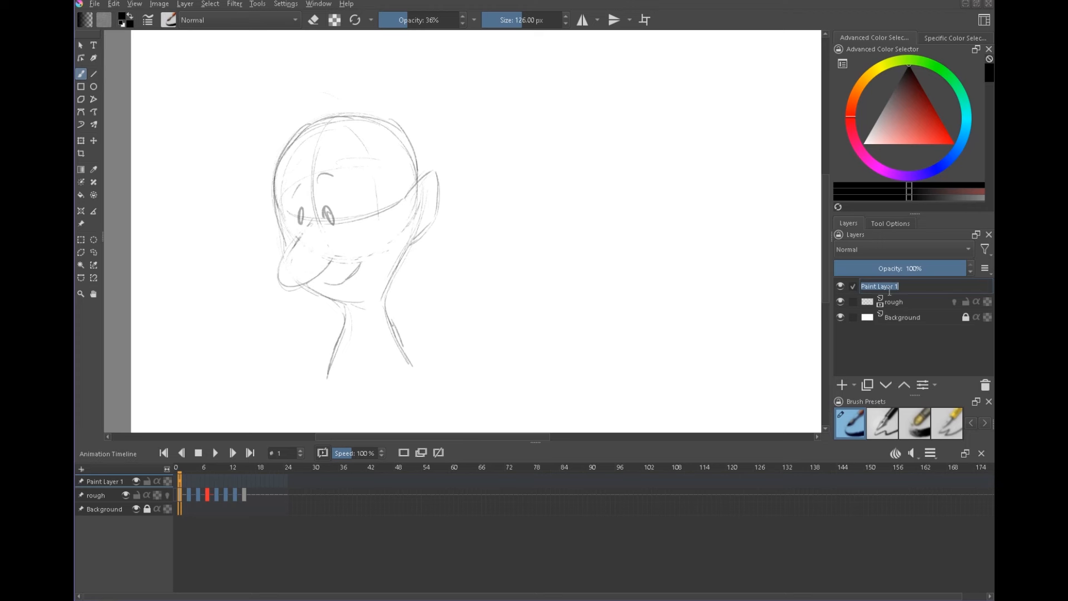
pyautogui.write('hair')
pyautogui.press('Return')
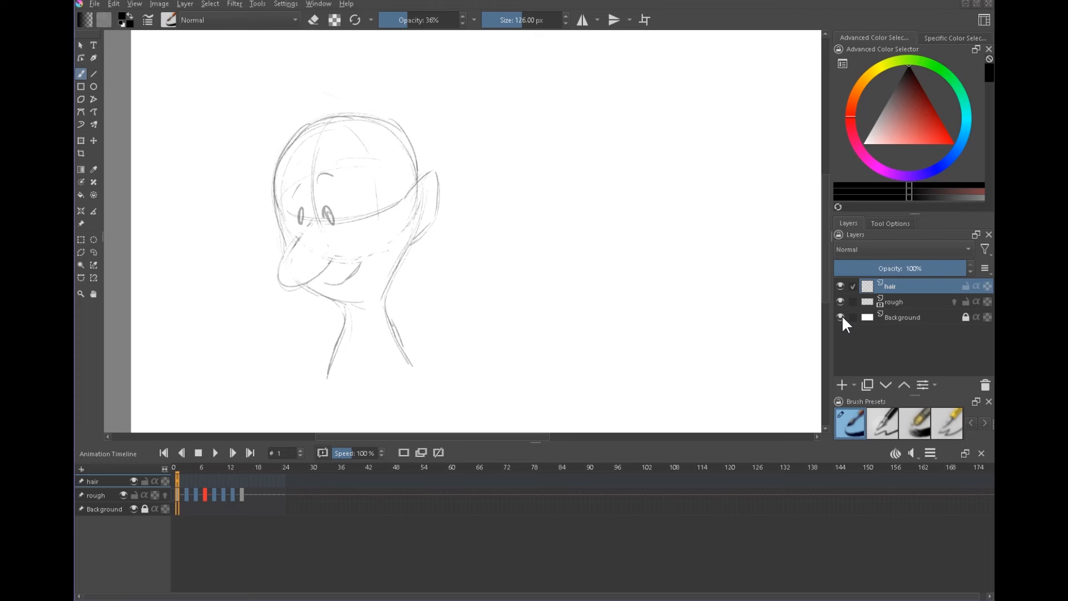
# Add a blank frame to the hair layer at frame 1 of the timeline.
pyautogui.click(196, 476)
pyautogui.moveTo(212, 479); pyautogui.dragTo(177, 487)
pyautogui.click(404, 453)
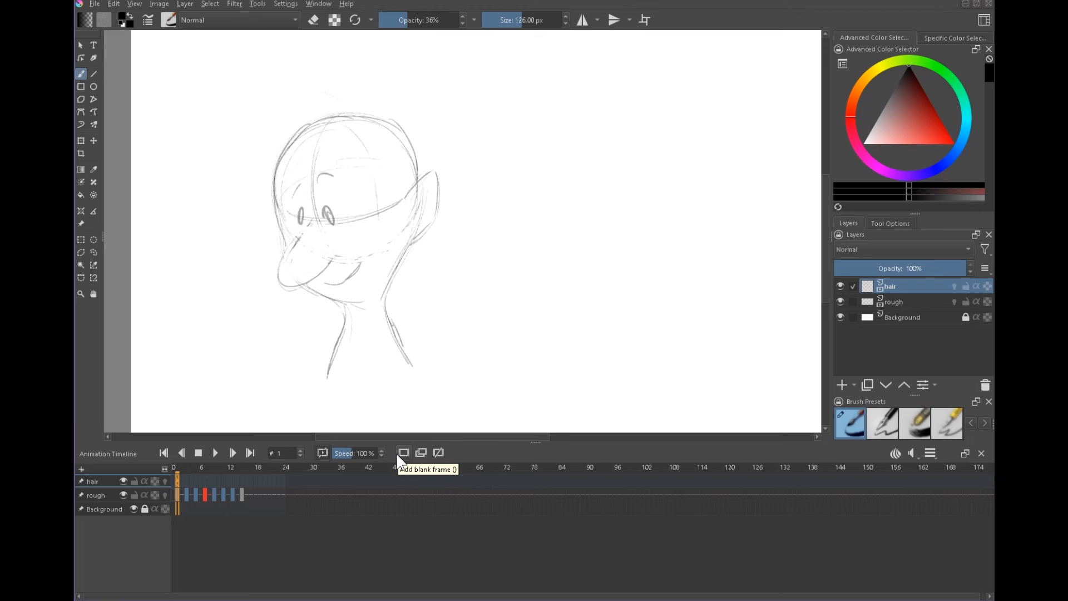
# Enable a Color Overlay layer style on the rough layer with Normal blend mode and full opacity.
pyautogui.click(892, 306)
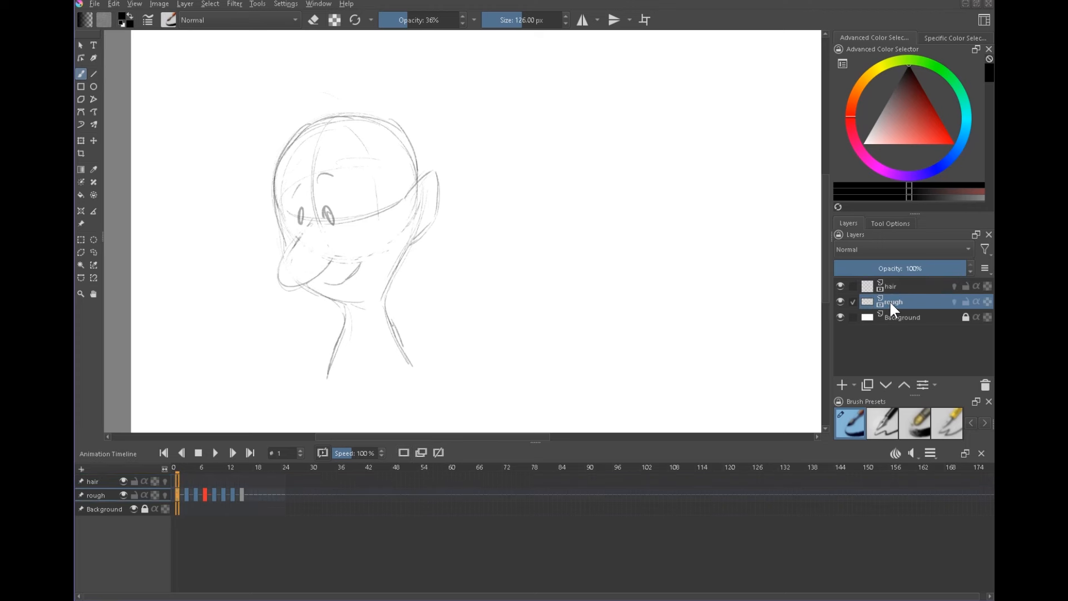
pyautogui.rightClick(891, 301)
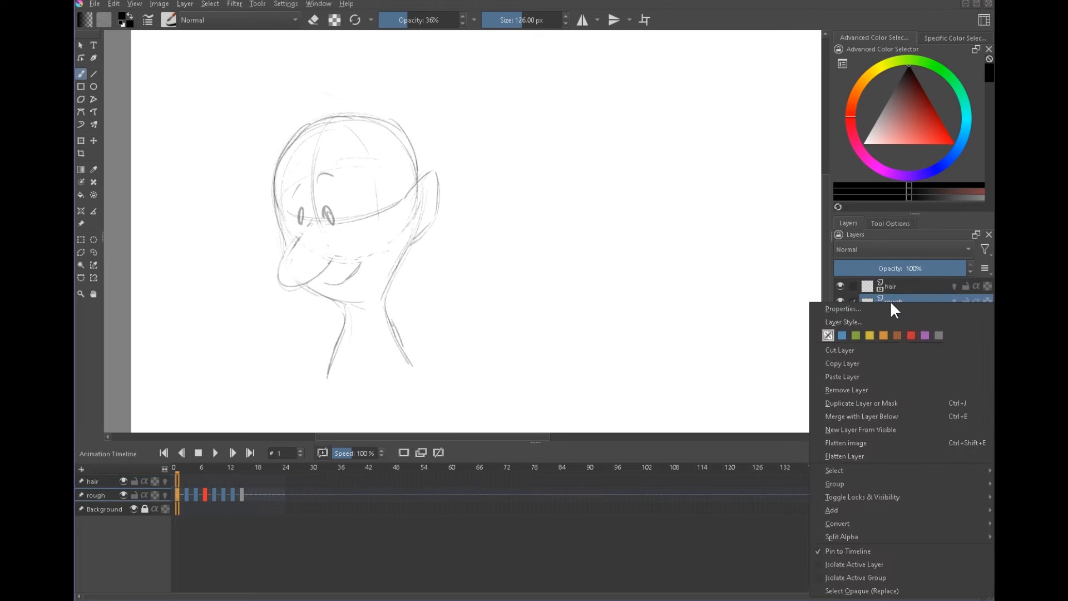
pyautogui.click(853, 321)
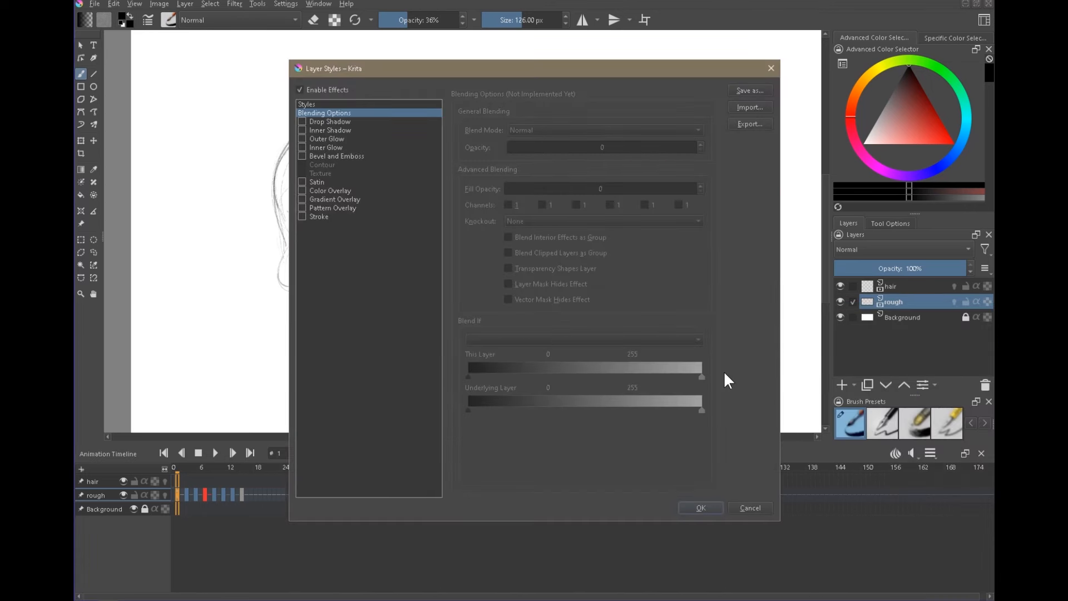
pyautogui.click(302, 191)
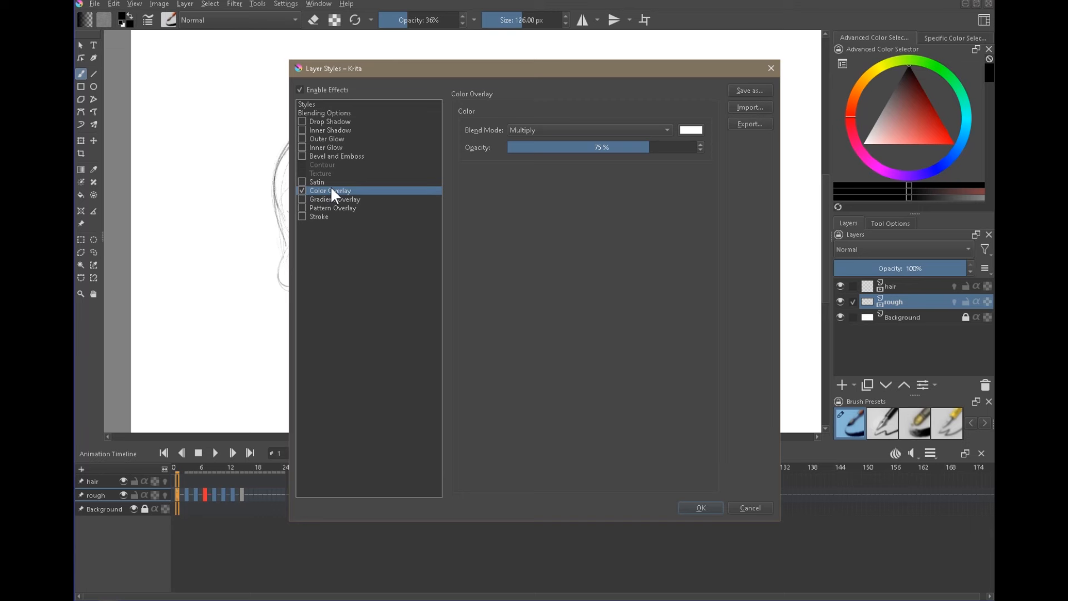
pyautogui.click(572, 128)
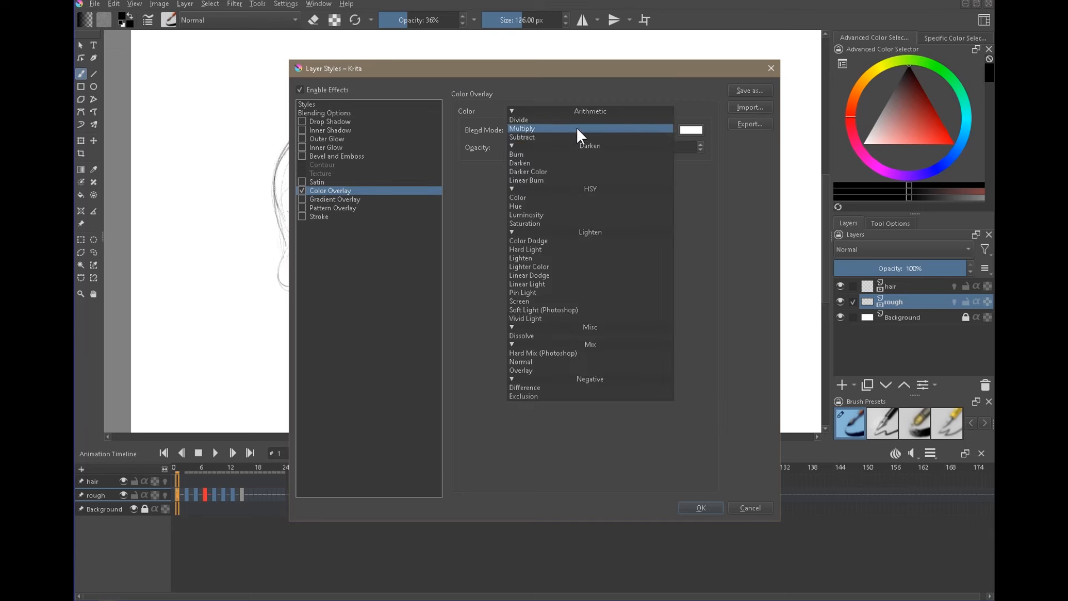
pyautogui.click(540, 363)
pyautogui.moveTo(646, 147); pyautogui.dragTo(706, 147)
# Set the overlay colour to blue #1654c0 and apply the layer style to the rough layer.
pyautogui.click(699, 130)
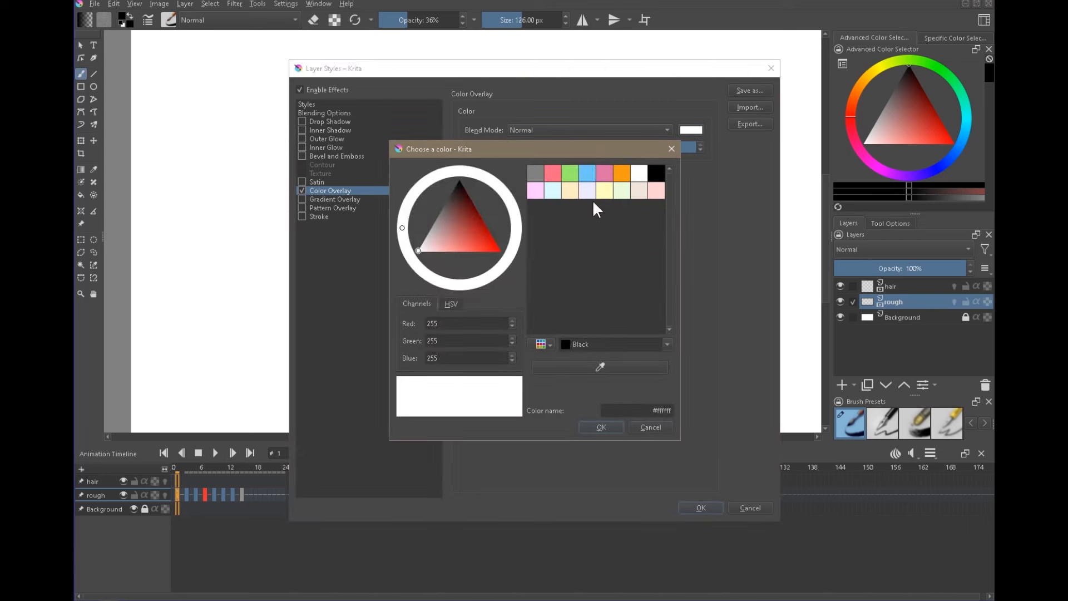
pyautogui.click(587, 173)
pyautogui.moveTo(473, 235); pyautogui.dragTo(483, 236)
pyautogui.click(503, 265)
pyautogui.click(482, 234)
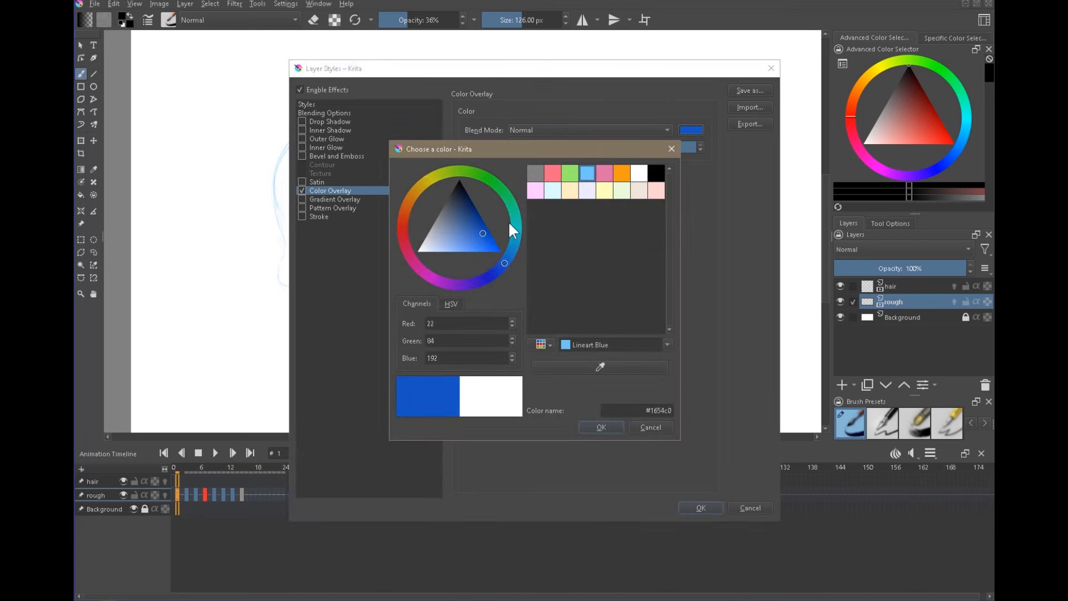
pyautogui.click(605, 427)
pyautogui.click(702, 509)
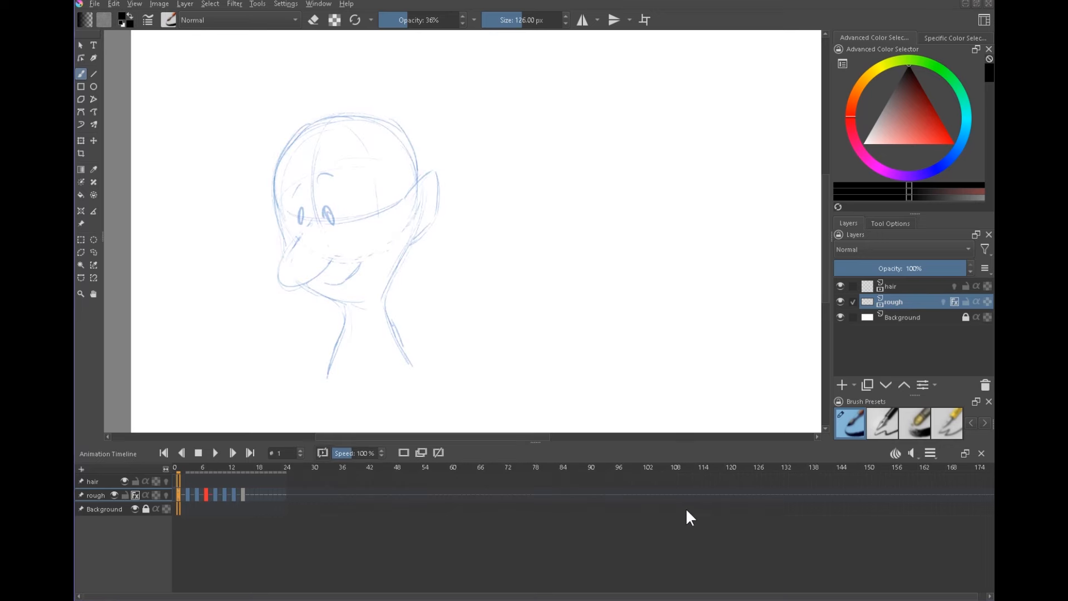
# Play the animation and toggle the rough layer's style off and on to compare the blue and original lines.
pyautogui.click(214, 453)
pyautogui.click(198, 453)
pyautogui.press('space')
pyautogui.click(203, 458)
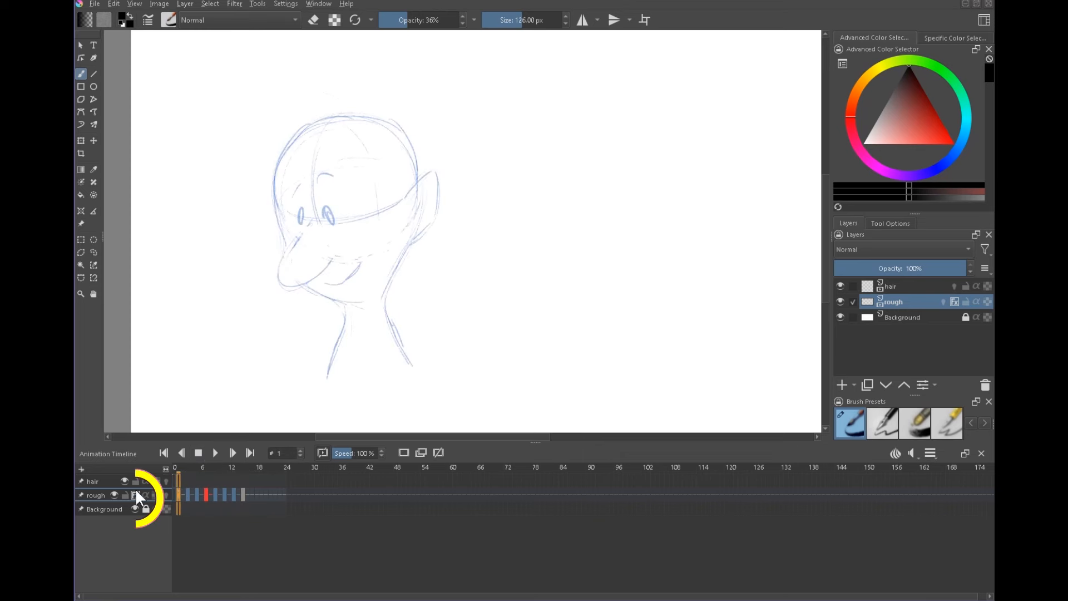
pyautogui.click(135, 495)
pyautogui.click(135, 495)
pyautogui.click(215, 453)
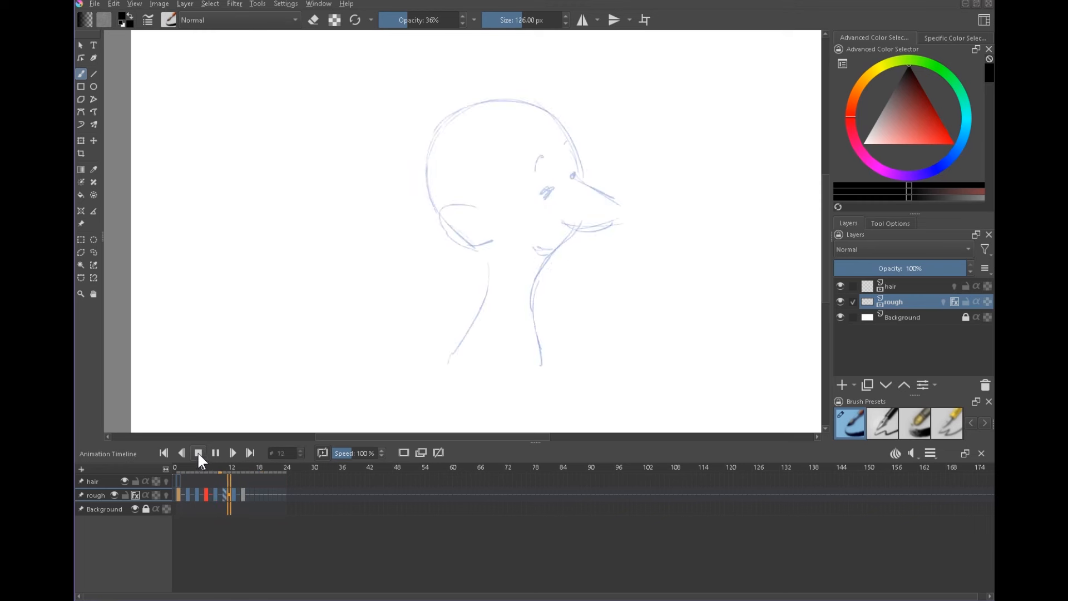
pyautogui.click(199, 453)
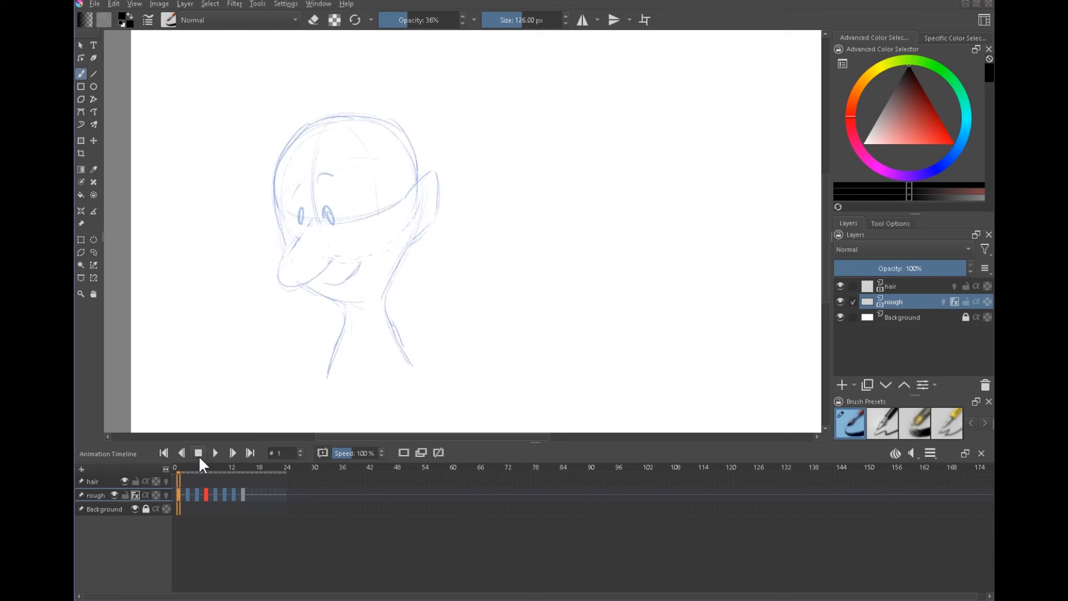
pyautogui.click(135, 494)
pyautogui.click(135, 494)
pyautogui.click(135, 494)
pyautogui.click(135, 495)
# Try a test stroke on the hair layer and one on the rough layer to compare their colours, undoing both.
pyautogui.click(893, 286)
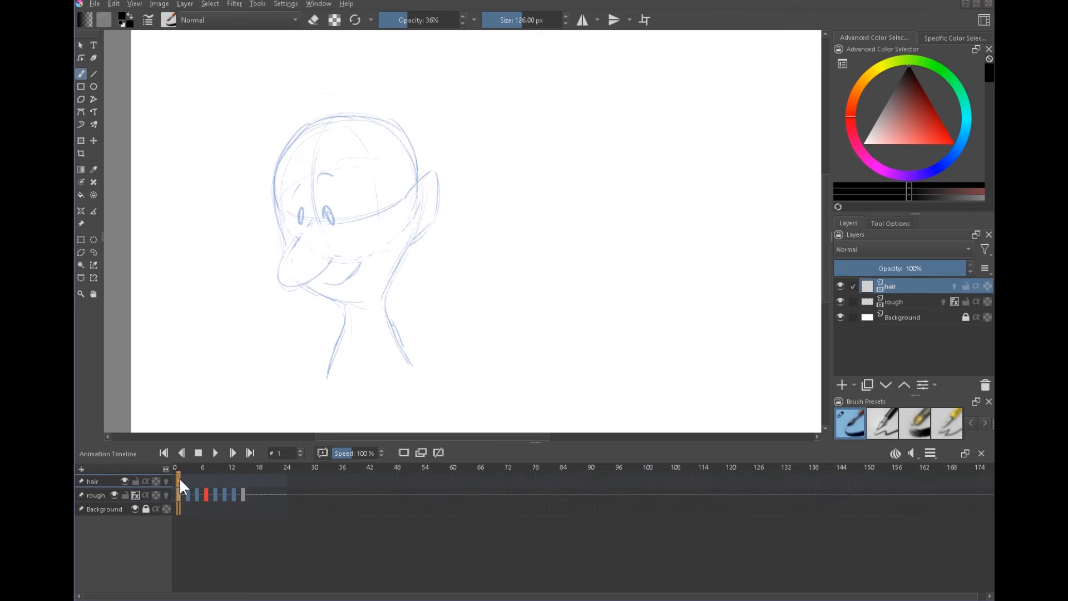
pyautogui.moveTo(367, 286); pyautogui.dragTo(507, 273)
pyautogui.hotkey('ctrl', 'z')
pyautogui.click(902, 301)
pyautogui.moveTo(334, 331); pyautogui.dragTo(499, 305)
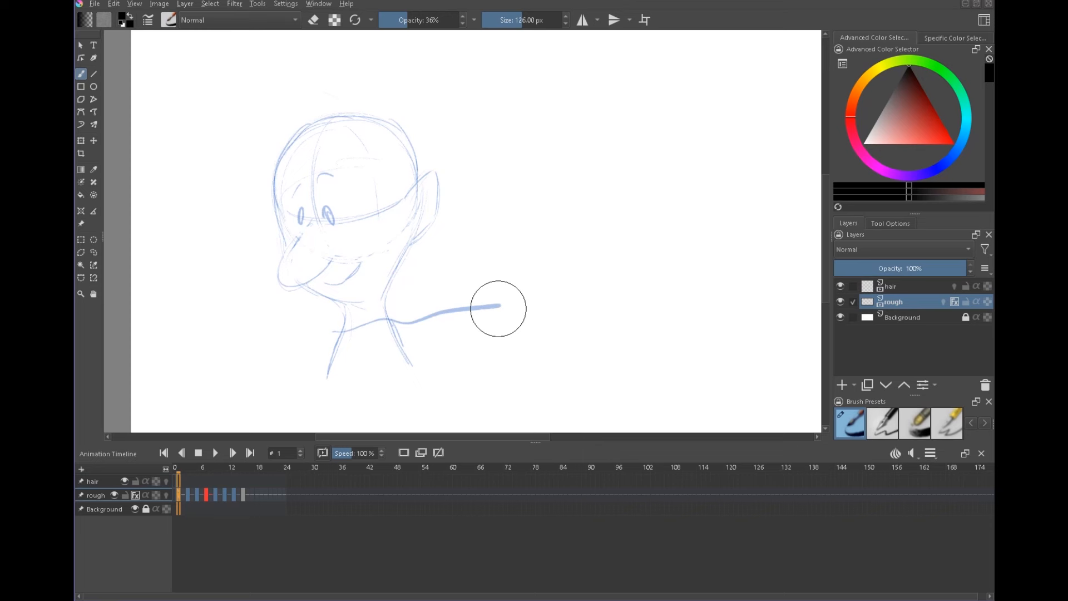
pyautogui.press('ctrl')
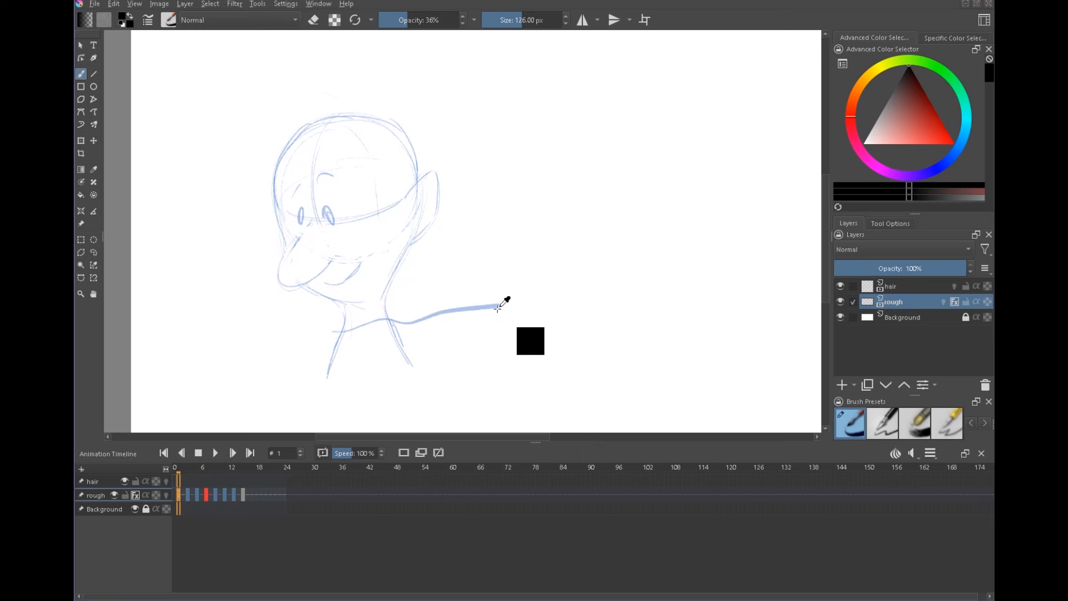
pyautogui.hotkey('ctrl', 'z')
# On the hair layer at frame 1, sketch the sideburn in front of the ear and a lock at the nape.
pyautogui.click(895, 285)
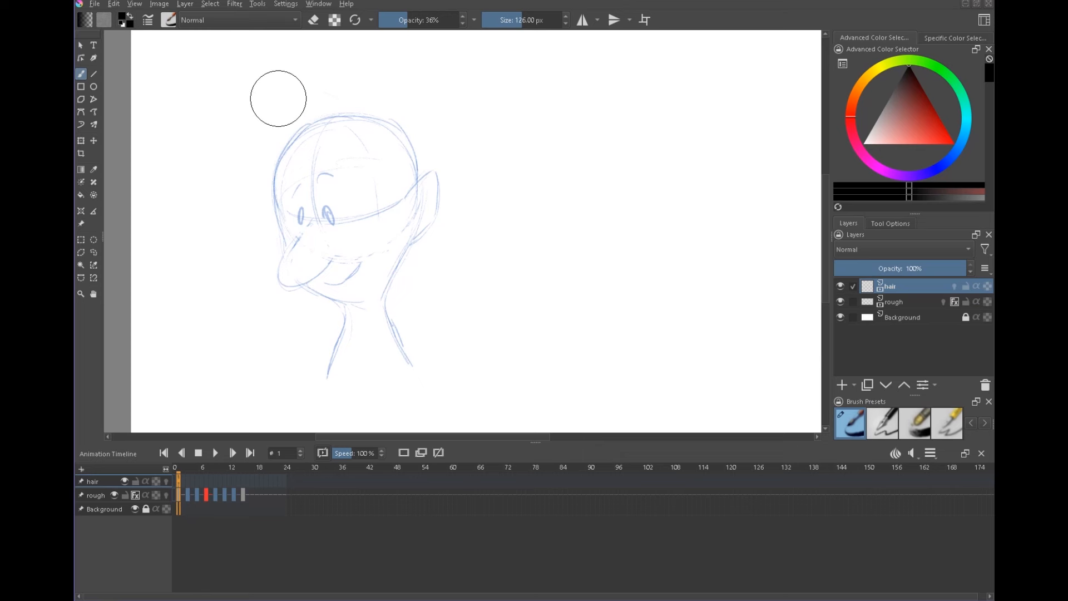
pyautogui.moveTo(382, 161); pyautogui.dragTo(399, 214)
pyautogui.moveTo(403, 177); pyautogui.dragTo(405, 205)
pyautogui.moveTo(415, 243); pyautogui.dragTo(403, 288)
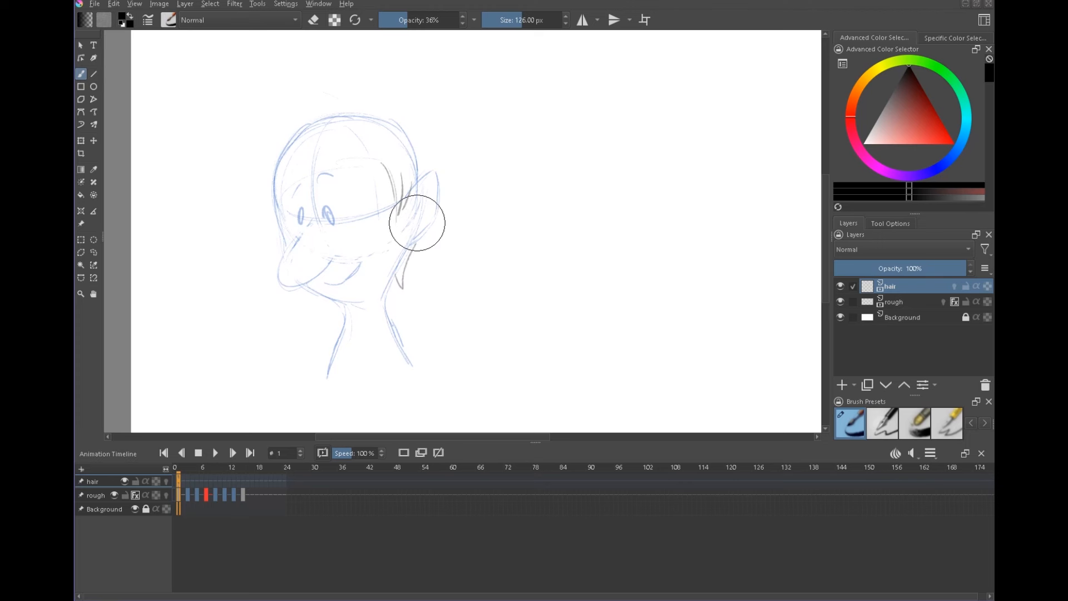
# Sketch the swept front tuft, the fringe line and the crown outline of the hair around the frame 1 skull.
pyautogui.moveTo(255, 211); pyautogui.dragTo(245, 167)
pyautogui.moveTo(273, 228); pyautogui.dragTo(270, 189)
pyautogui.moveTo(284, 198); pyautogui.dragTo(307, 178)
pyautogui.moveTo(242, 164)
pyautogui.mouseDown()
pyautogui.moveTo(309, 101)
pyautogui.moveTo(445, 136)
pyautogui.moveTo(440, 184)
pyautogui.mouseUp()
pyautogui.moveTo(268, 227)
pyautogui.mouseDown()
pyautogui.moveTo(316, 163)
pyautogui.moveTo(256, 233)
pyautogui.moveTo(236, 167)
pyautogui.moveTo(298, 103)
pyautogui.mouseUp()
pyautogui.moveTo(247, 146); pyautogui.dragTo(306, 95)
pyautogui.moveTo(238, 168); pyautogui.dragTo(260, 227)
pyautogui.moveTo(266, 182); pyautogui.dragTo(260, 227)
pyautogui.moveTo(276, 146)
pyautogui.mouseDown()
pyautogui.moveTo(250, 203)
pyautogui.moveTo(364, 153)
pyautogui.mouseUp()
pyautogui.moveTo(312, 94); pyautogui.dragTo(440, 134)
pyautogui.moveTo(353, 93)
pyautogui.mouseDown()
pyautogui.moveTo(433, 140)
pyautogui.moveTo(445, 153)
pyautogui.moveTo(439, 186)
pyautogui.mouseUp()
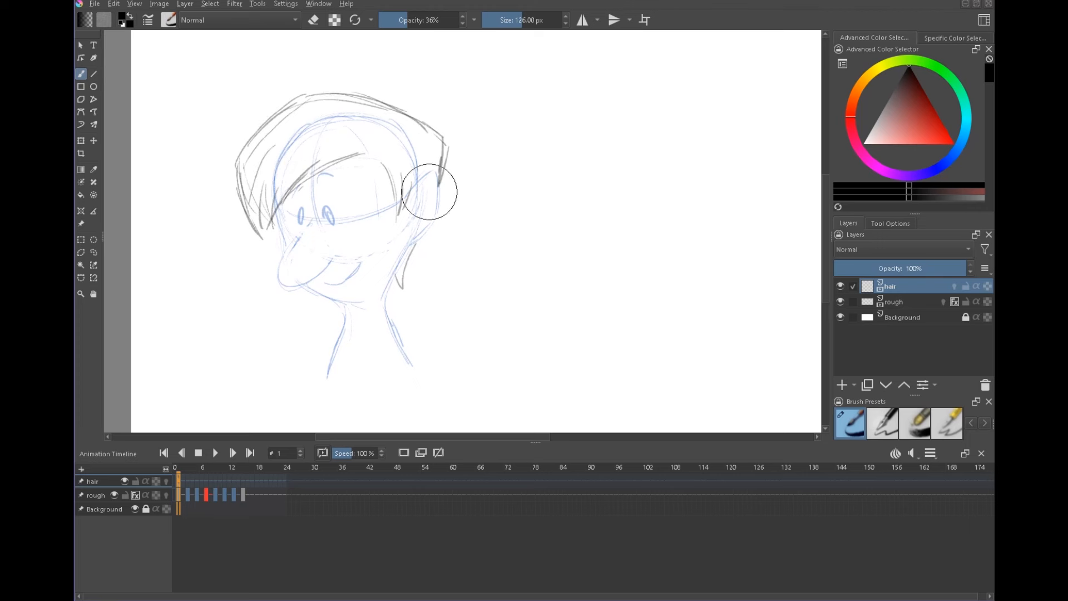
# Start the hair drawing at frame 5 with a sideburn stroke beside the ear, checking it against frame 1.
pyautogui.click(196, 476)
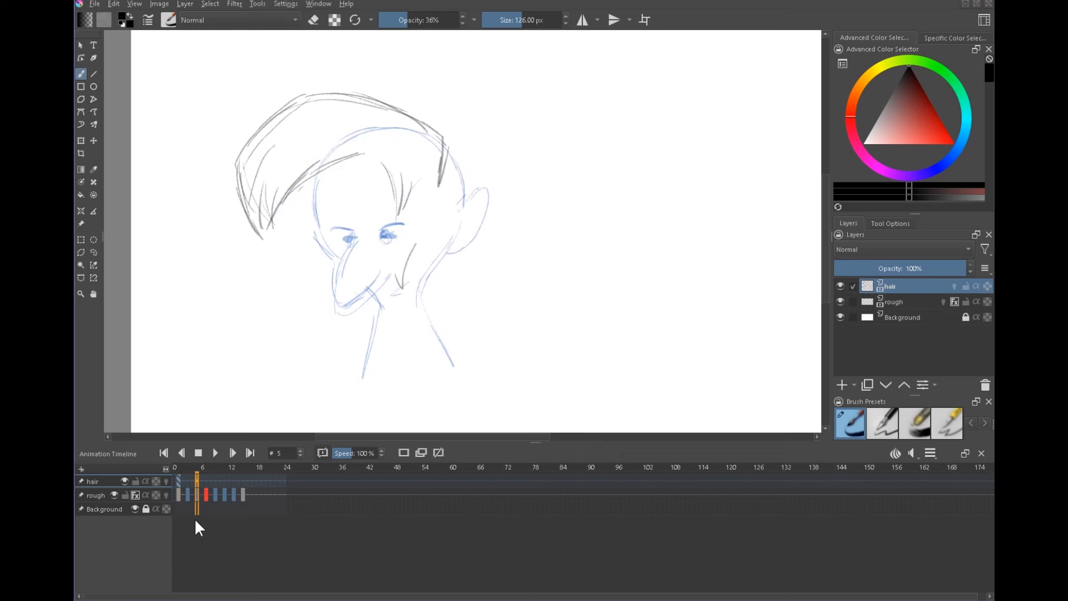
pyautogui.moveTo(453, 179); pyautogui.dragTo(456, 210)
pyautogui.press('Left')
pyautogui.press('Right')
pyautogui.press('Left')
pyautogui.press('Right')
pyautogui.press('Left')
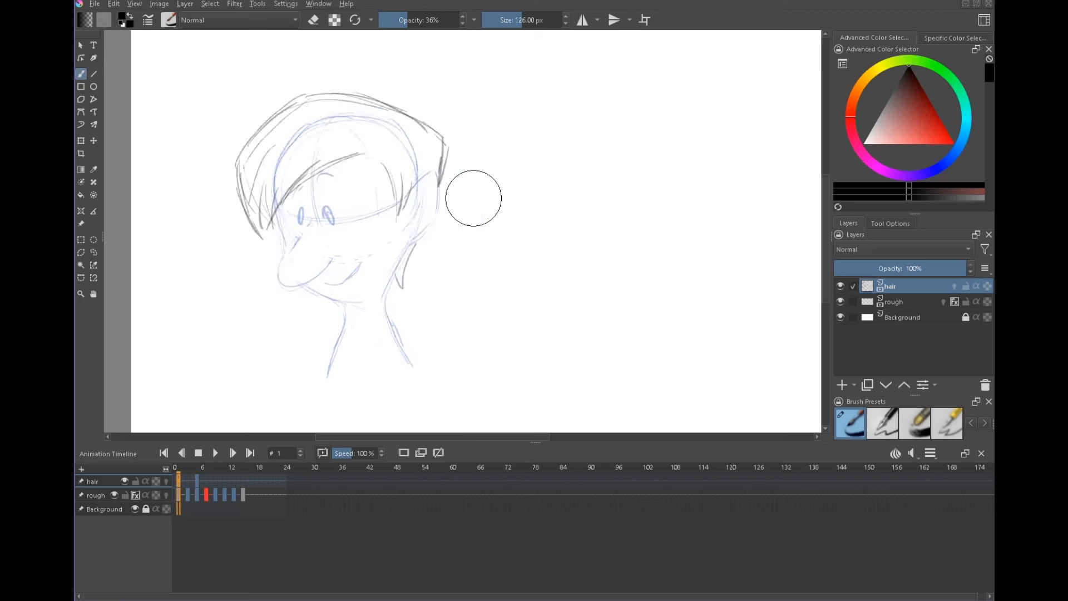
# Flip repeatedly between frames 1 and 5 to compare the hair's position on the turning head.
pyautogui.press('Right')
pyautogui.press('Left')
pyautogui.press('Right')
pyautogui.press('Left')
pyautogui.press('Right')
pyautogui.press('Left')
pyautogui.press('Right')
pyautogui.press('Left')
pyautogui.press('Right')
pyautogui.press('Left')
pyautogui.press('Right')
pyautogui.press('Left')
pyautogui.press('Right')
pyautogui.press('Left')
pyautogui.press('Right')
pyautogui.press('Left')
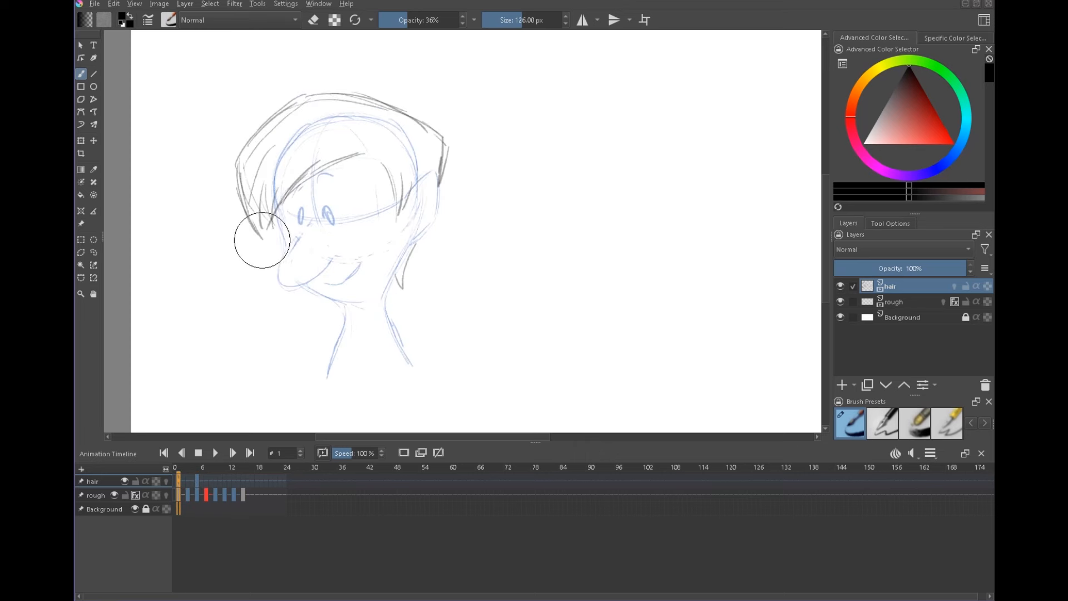
# Sketch the frame 5 hair's front tuft, fringe line and crown outline, flipping against frame 1 to match the shape.
pyautogui.press('Right')
pyautogui.press('Right')
pyautogui.press('Left')
pyautogui.press('Right')
pyautogui.moveTo(282, 241)
pyautogui.mouseDown()
pyautogui.moveTo(319, 217)
pyautogui.moveTo(302, 204)
pyautogui.mouseUp()
pyautogui.moveTo(270, 245)
pyautogui.mouseDown()
pyautogui.moveTo(280, 206)
pyautogui.moveTo(384, 210)
pyautogui.mouseUp()
pyautogui.press('Left')
pyautogui.press('Right')
pyautogui.moveTo(270, 229)
pyautogui.mouseDown()
pyautogui.moveTo(368, 114)
pyautogui.moveTo(467, 119)
pyautogui.moveTo(442, 124)
pyautogui.moveTo(479, 157)
pyautogui.mouseUp()
pyautogui.press(',')
pyautogui.press('.')
pyautogui.press(',')
pyautogui.press('.')
pyautogui.press(',')
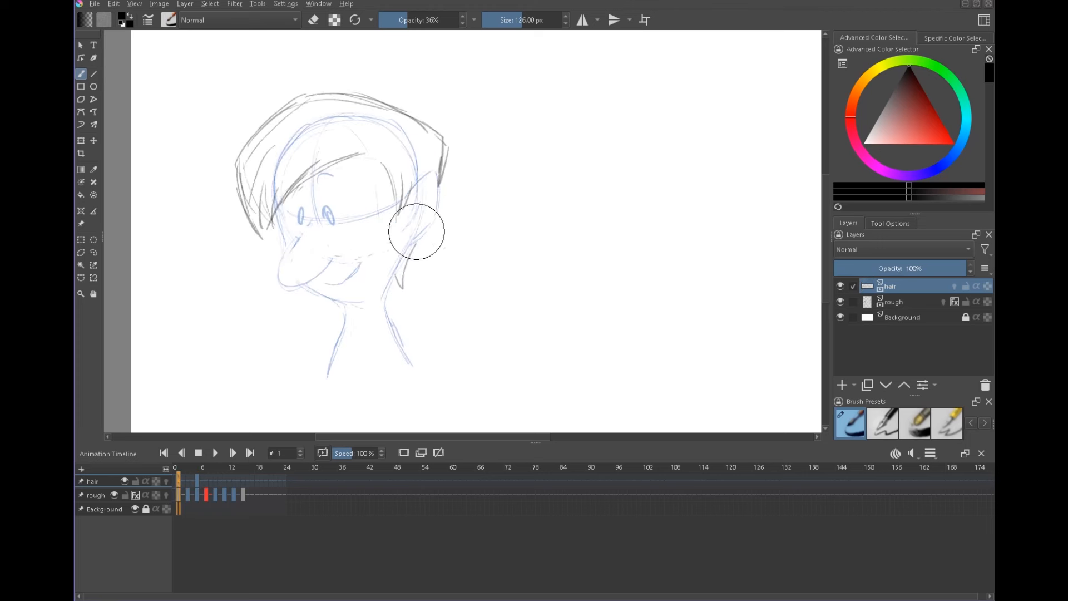
pyautogui.press('.')
pyautogui.press('e')
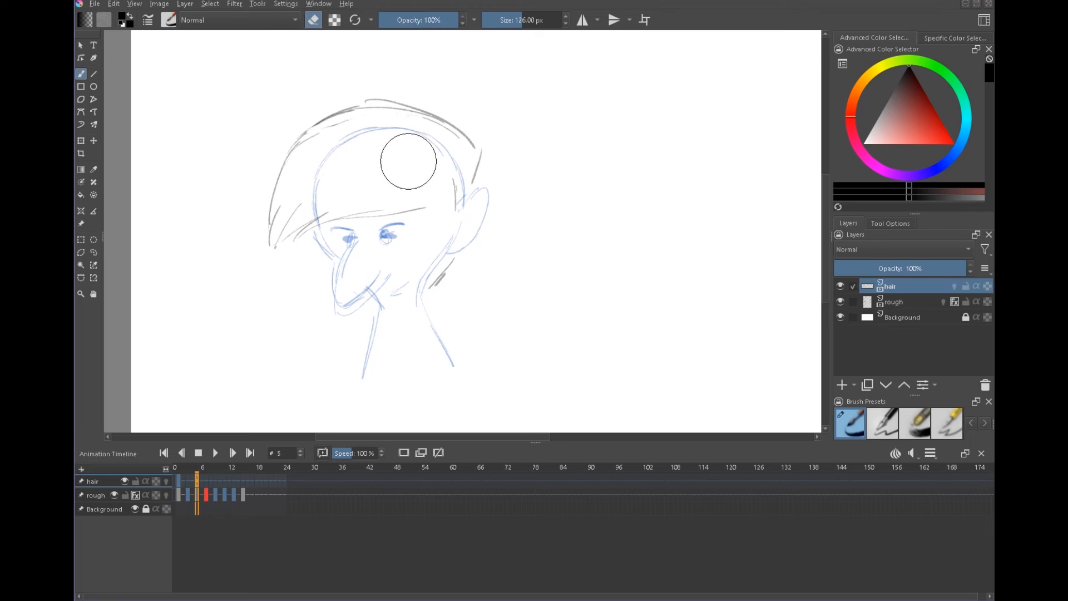
pyautogui.press('e')
# Start the hair drawing at frame 9 by sketching the trailing pointed tuft and the fringe line, checking against the earlier hair poses.
pyautogui.click(215, 481)
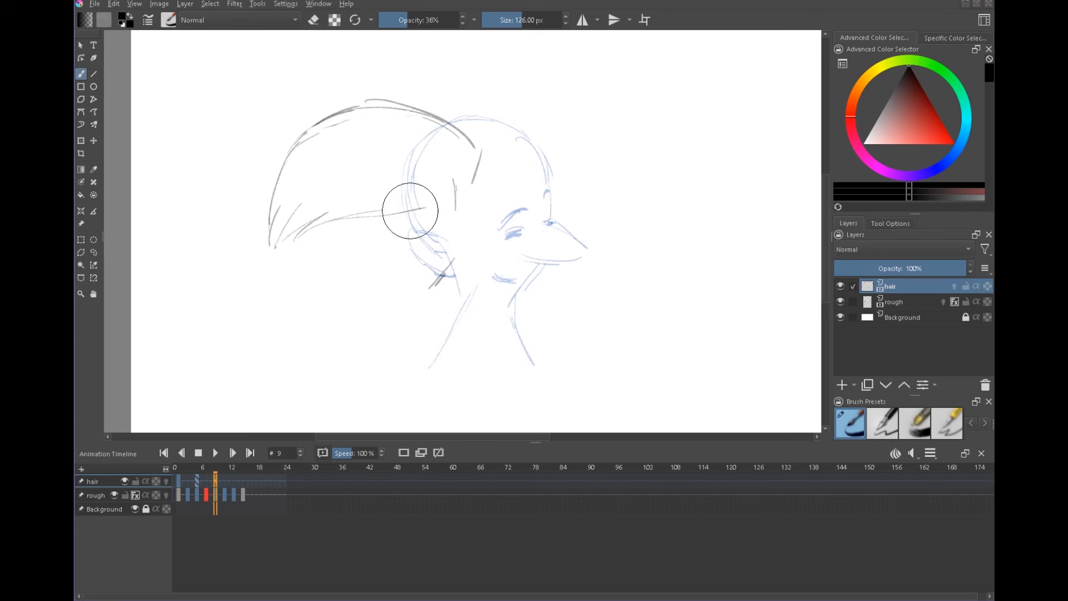
pyautogui.press(',')
pyautogui.press(',')
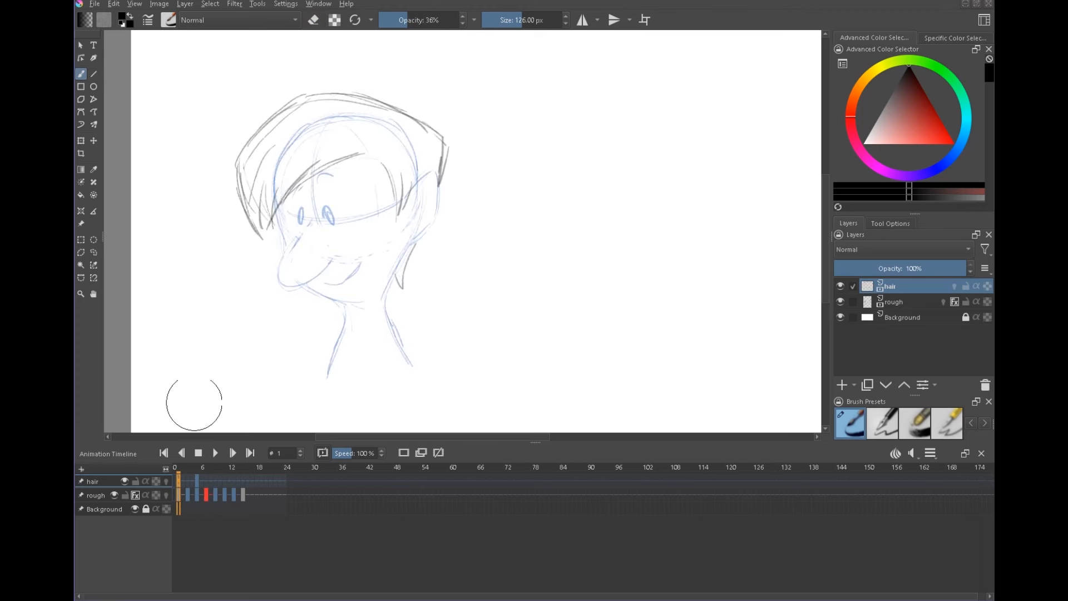
pyautogui.click(195, 479)
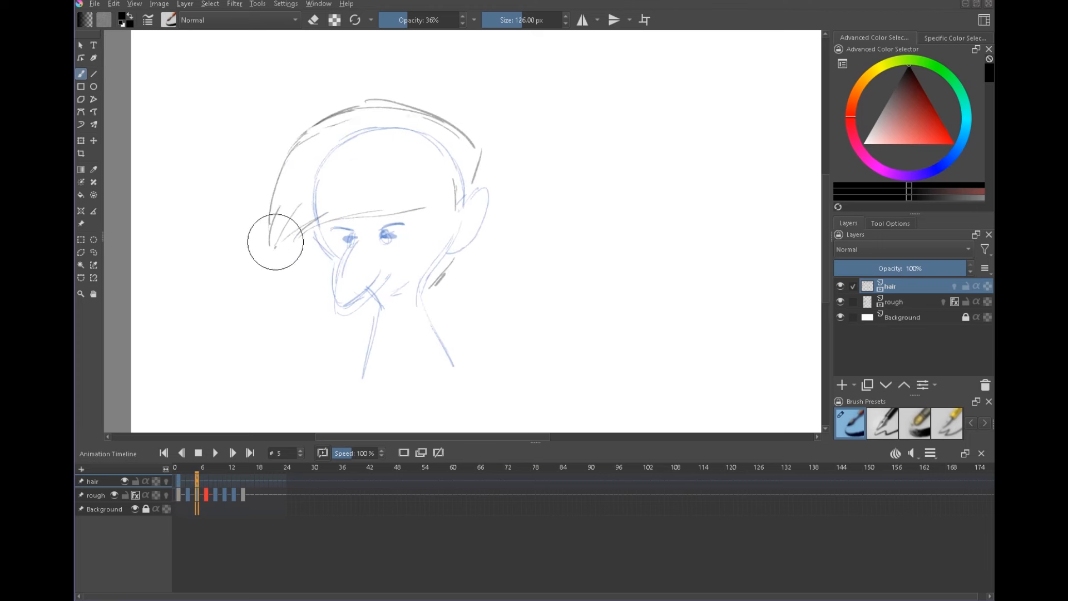
pyautogui.click(214, 481)
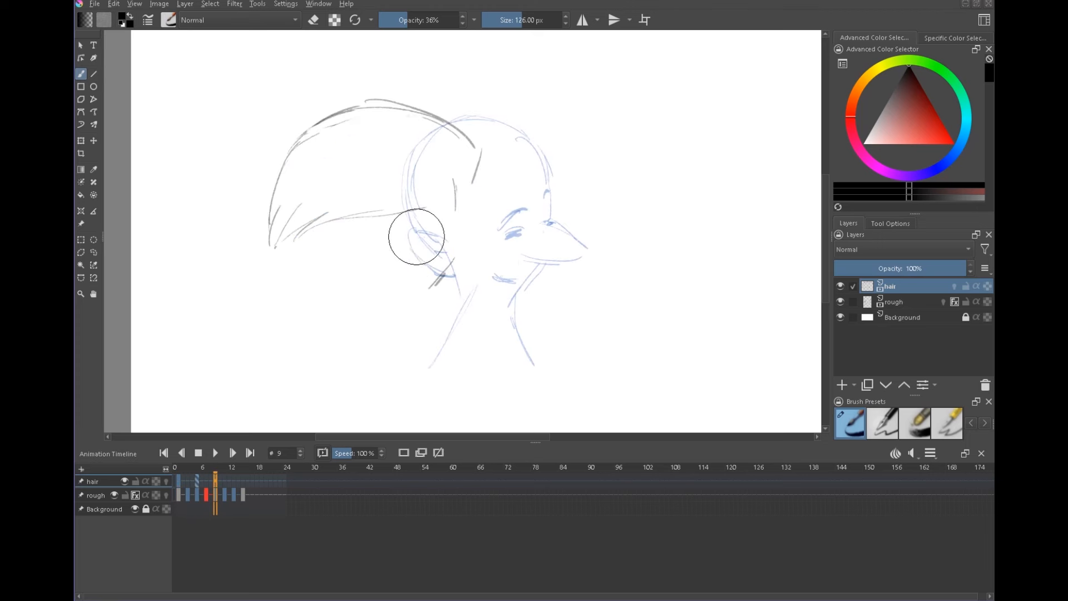
pyautogui.moveTo(387, 256)
pyautogui.mouseDown()
pyautogui.moveTo(525, 178)
pyautogui.moveTo(415, 233)
pyautogui.mouseUp()
pyautogui.moveTo(464, 157); pyautogui.dragTo(382, 257)
pyautogui.moveTo(409, 156); pyautogui.dragTo(453, 192)
pyautogui.click(197, 481)
pyautogui.press('Right')
pyautogui.moveTo(530, 195); pyautogui.dragTo(436, 238)
# Sketch the frame 9 hair's outer outline from the back of the head over the crown to the forehead.
pyautogui.moveTo(378, 197)
pyautogui.mouseDown()
pyautogui.moveTo(416, 113)
pyautogui.moveTo(503, 99)
pyautogui.mouseUp()
pyautogui.moveTo(431, 96); pyautogui.dragTo(564, 142)
pyautogui.press('Left')
pyautogui.press('Right')
pyautogui.moveTo(378, 185)
pyautogui.mouseDown()
pyautogui.moveTo(376, 168)
pyautogui.moveTo(508, 89)
pyautogui.mouseUp()
pyautogui.moveTo(433, 86)
pyautogui.mouseDown()
pyautogui.moveTo(544, 107)
pyautogui.moveTo(573, 162)
pyautogui.mouseUp()
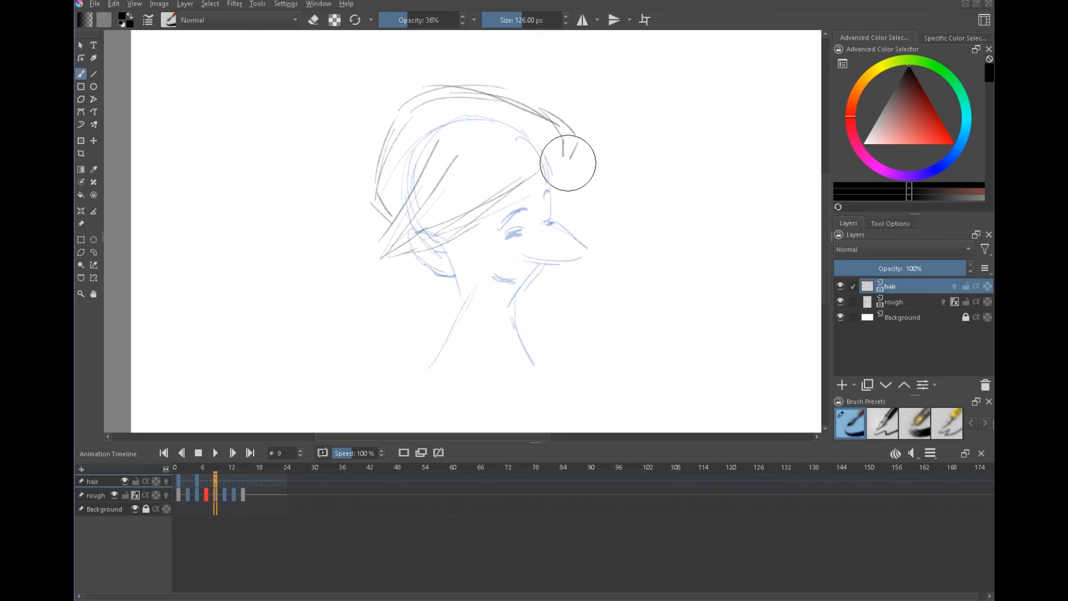
# Start the hair drawing at frame 13 with the lock above the forehead and the side strands, flipping to compare with the previous pose.
pyautogui.press('Right')
pyautogui.press('Right')
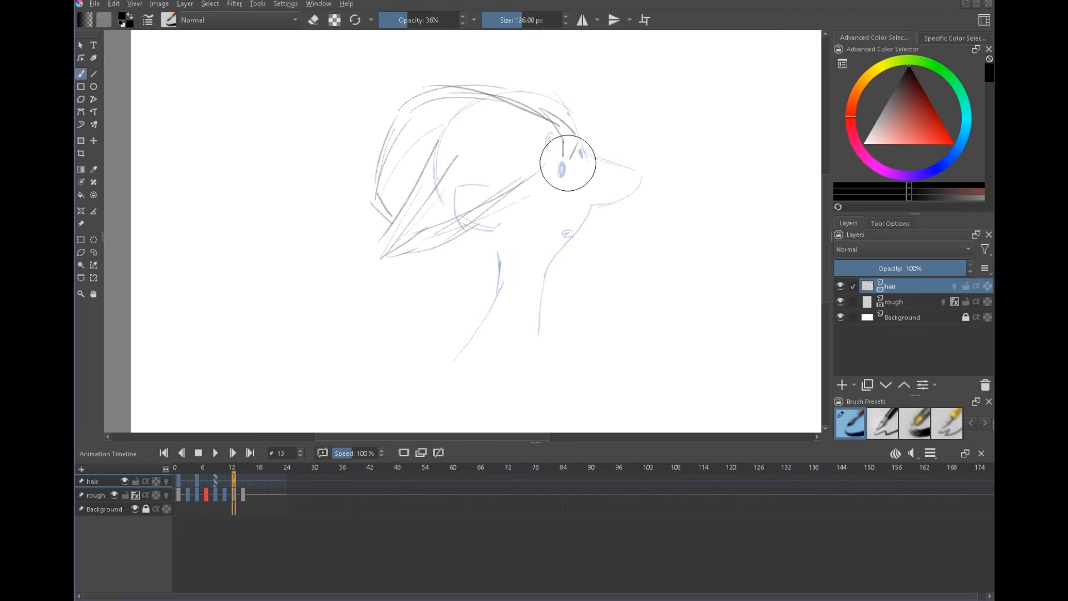
pyautogui.moveTo(577, 80)
pyautogui.mouseDown()
pyautogui.moveTo(560, 152)
pyautogui.moveTo(543, 170)
pyautogui.mouseUp()
pyautogui.press('Left')
pyautogui.press('Right')
pyautogui.moveTo(582, 99); pyautogui.dragTo(521, 187)
pyautogui.moveTo(523, 122); pyautogui.dragTo(515, 178)
pyautogui.press('Left')
pyautogui.press('Right')
pyautogui.moveTo(590, 72); pyautogui.dragTo(570, 133)
pyautogui.press('Left')
pyautogui.press('Right')
pyautogui.moveTo(587, 83); pyautogui.dragTo(568, 134)
pyautogui.press('Left')
pyautogui.press('Right')
# Sketch the frame 13 hair's crown, back and nape outline and the strands above the ear, comparing with the neighbouring poses.
pyautogui.moveTo(698, 213); pyautogui.dragTo(636, 264)
pyautogui.press('Left')
pyautogui.press('Right')
pyautogui.moveTo(384, 128); pyautogui.dragTo(494, 116)
pyautogui.moveTo(396, 111); pyautogui.dragTo(506, 120)
pyautogui.moveTo(337, 200); pyautogui.dragTo(357, 271)
pyautogui.moveTo(341, 233)
pyautogui.mouseDown()
pyautogui.moveTo(384, 289)
pyautogui.moveTo(426, 318)
pyautogui.mouseUp()
pyautogui.press('Left')
pyautogui.press('Right')
pyautogui.moveTo(416, 205); pyautogui.dragTo(435, 234)
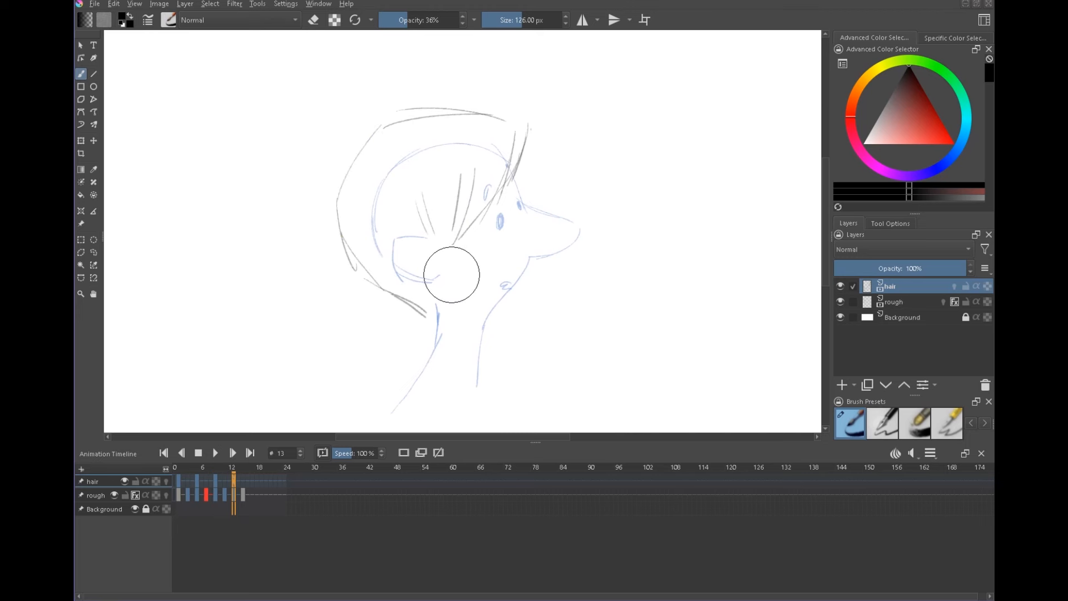
pyautogui.click(242, 494)
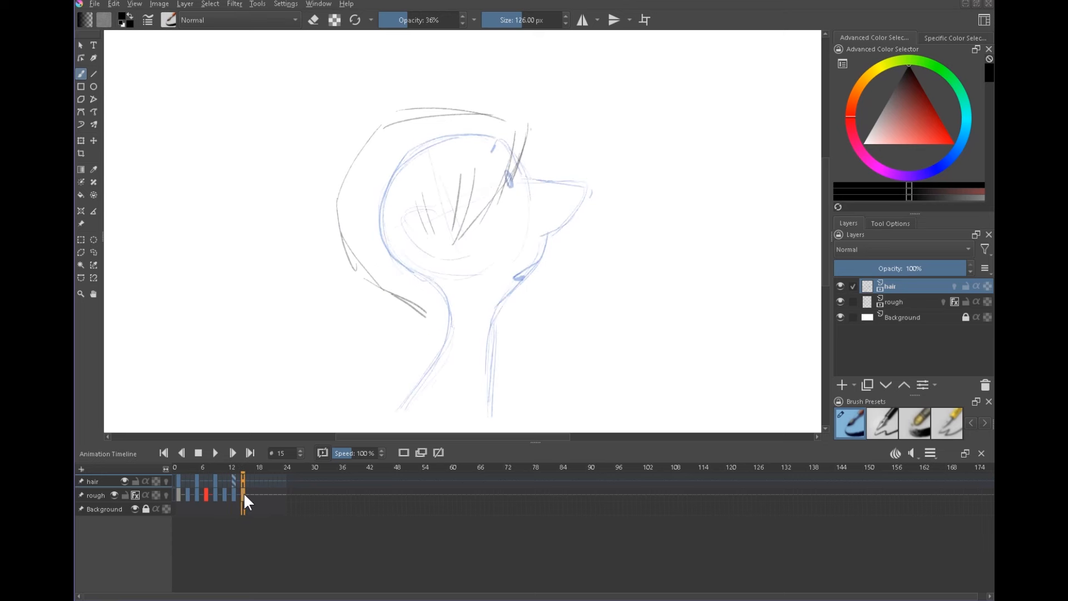
pyautogui.click(235, 482)
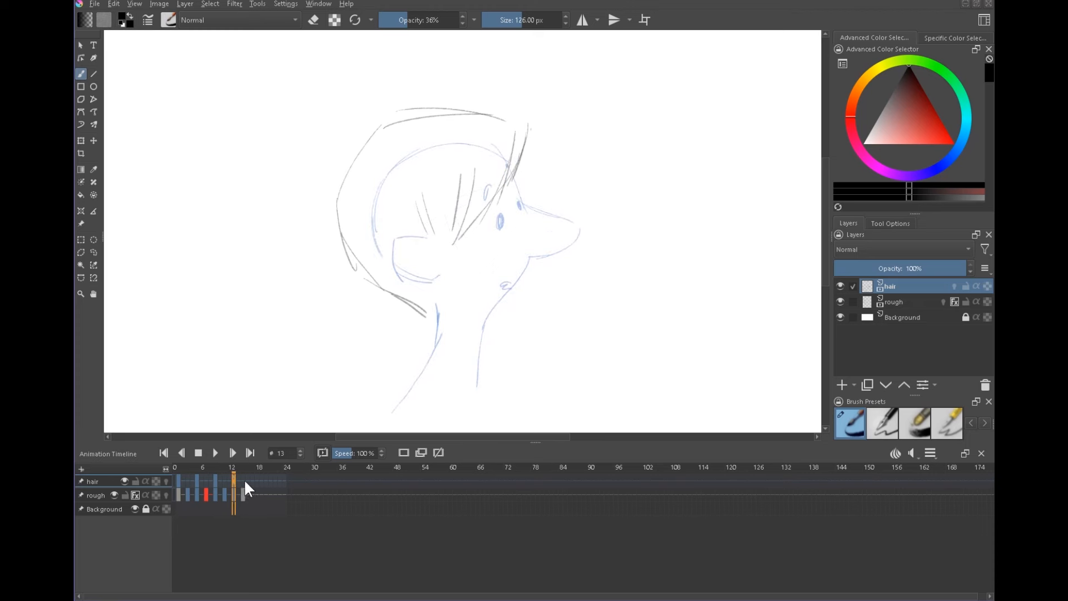
# Start the hair drawing at frame 17 with the back and crown outline sweeping forward past the forehead, comparing with the previous pose.
pyautogui.click(253, 481)
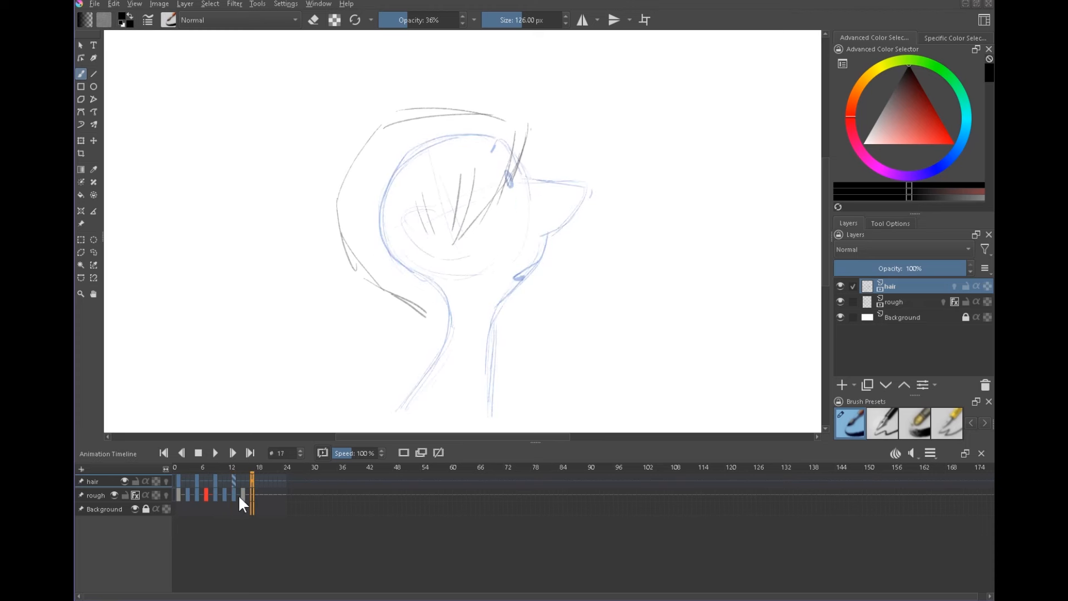
pyautogui.moveTo(369, 250)
pyautogui.mouseDown()
pyautogui.moveTo(445, 320)
pyautogui.moveTo(460, 276)
pyautogui.moveTo(365, 212)
pyautogui.moveTo(355, 174)
pyautogui.moveTo(436, 112)
pyautogui.moveTo(564, 118)
pyautogui.mouseUp()
pyautogui.moveTo(431, 115); pyautogui.dragTo(523, 94)
pyautogui.press('Left')
pyautogui.press('Right')
# Sketch the underside and top edge of the frame 17 forelock and the strands above the ear, flipping to check.
pyautogui.moveTo(480, 139); pyautogui.dragTo(548, 129)
pyautogui.moveTo(489, 132); pyautogui.dragTo(568, 128)
pyautogui.moveTo(458, 104)
pyautogui.mouseDown()
pyautogui.moveTo(520, 91)
pyautogui.moveTo(571, 98)
pyautogui.mouseUp()
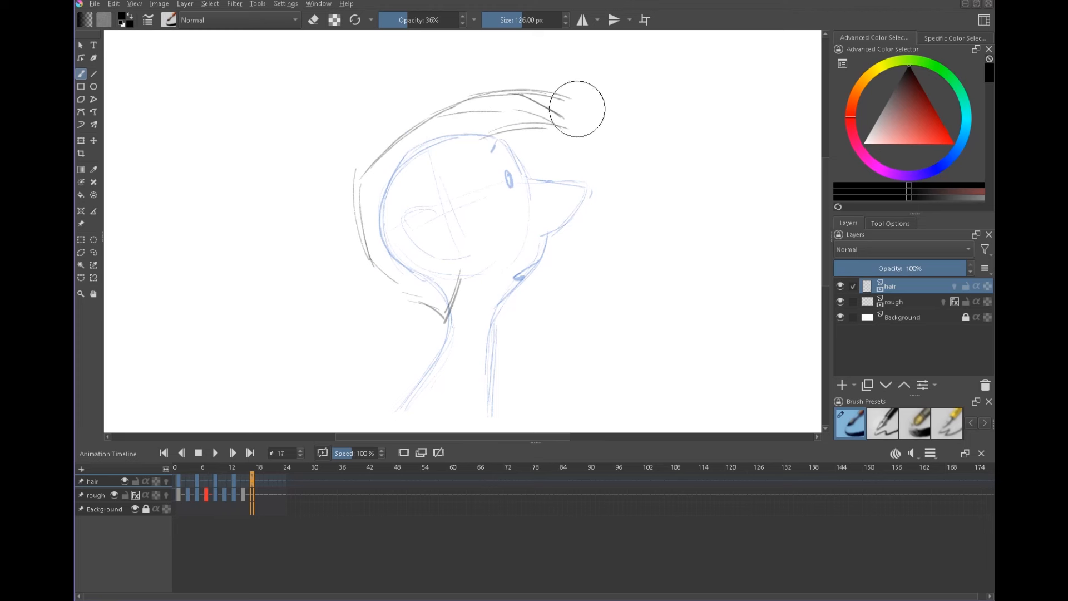
pyautogui.moveTo(467, 152); pyautogui.dragTo(441, 166)
pyautogui.moveTo(431, 195)
pyautogui.mouseDown()
pyautogui.moveTo(473, 164)
pyautogui.moveTo(440, 205)
pyautogui.mouseUp()
pyautogui.press('Left')
pyautogui.press('Right')
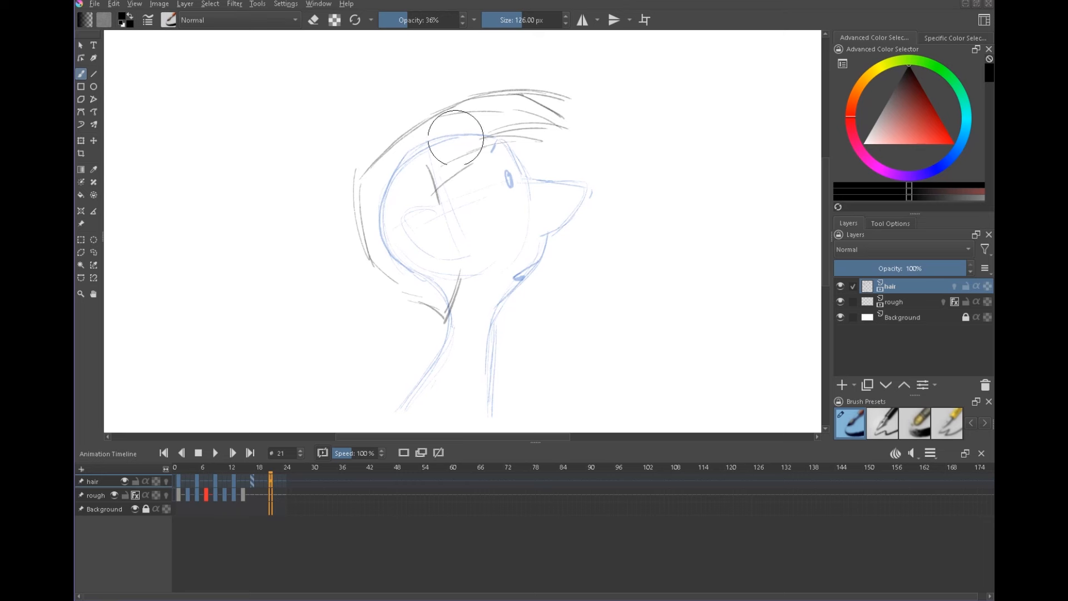
# Start the hair drawing at frame 21 with the back-of-head and nape strokes, flipping back through the earlier hair poses.
pyautogui.moveTo(357, 181)
pyautogui.mouseDown()
pyautogui.moveTo(360, 228)
pyautogui.moveTo(362, 203)
pyautogui.moveTo(387, 286)
pyautogui.moveTo(411, 303)
pyautogui.mouseUp()
pyautogui.press('Left')
pyautogui.press('Left')
pyautogui.press('Left')
pyautogui.press('Left')
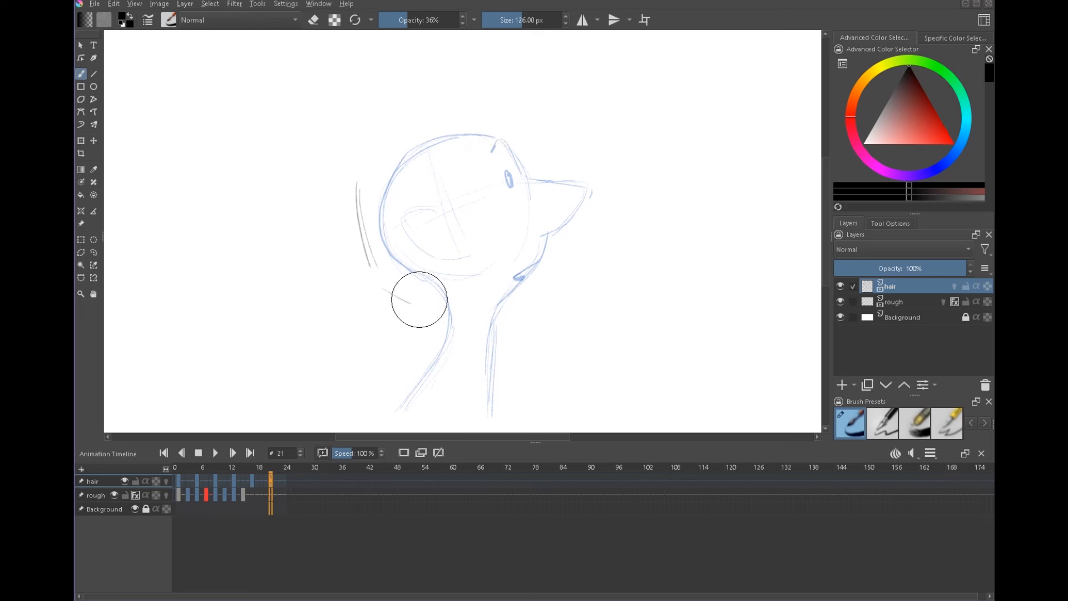
pyautogui.press('Left')
pyautogui.press('Left')
pyautogui.press('Left')
pyautogui.press('Left')
pyautogui.press('Right')
pyautogui.press('Right')
pyautogui.press('Right')
pyautogui.press('Right')
# Set the clip end to frame 28 and turn on onion skins for the rough and hair layers.
pyautogui.click(931, 453)
pyautogui.write('28')
pyautogui.press('Return')
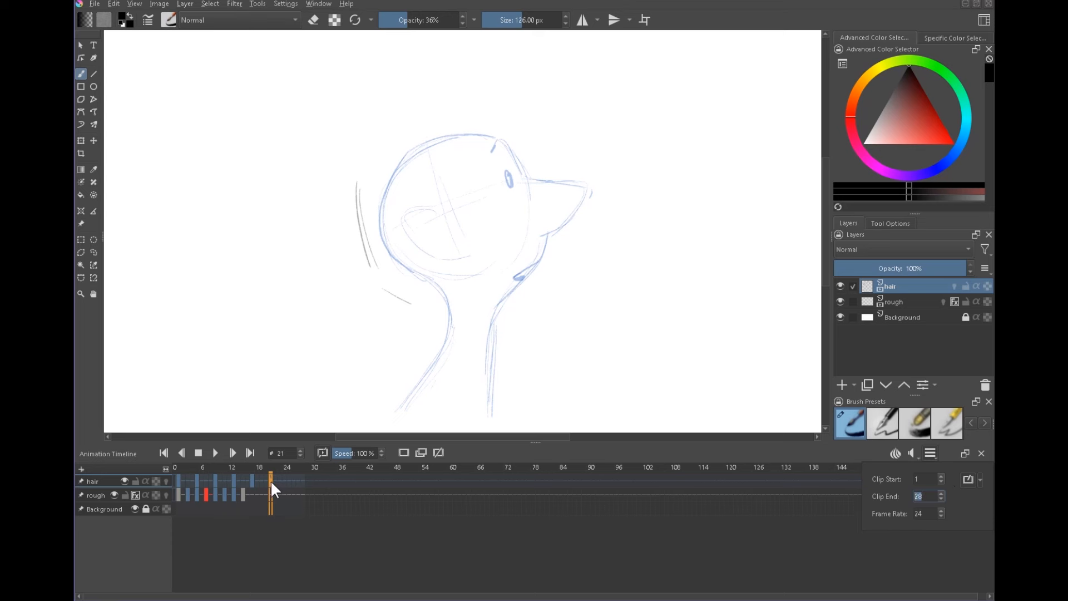
pyautogui.click(166, 495)
pyautogui.click(167, 480)
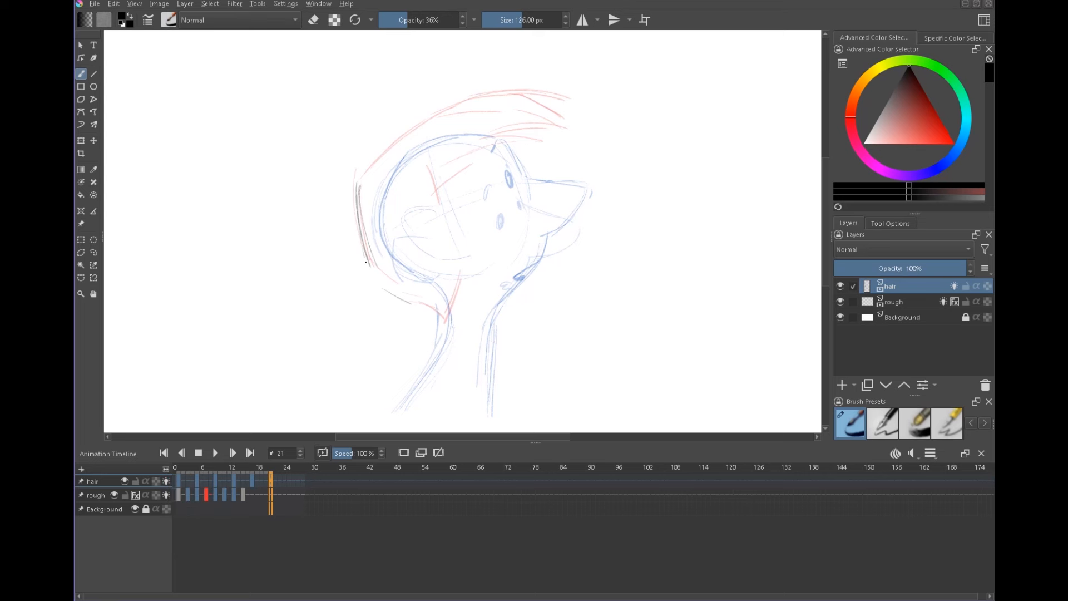
# Sketch the frame 21 hair's nape tip and rear crown line over the onion skins, and turn off both layers' onion skins.
pyautogui.moveTo(461, 266); pyautogui.dragTo(449, 307)
pyautogui.moveTo(363, 174); pyautogui.dragTo(399, 138)
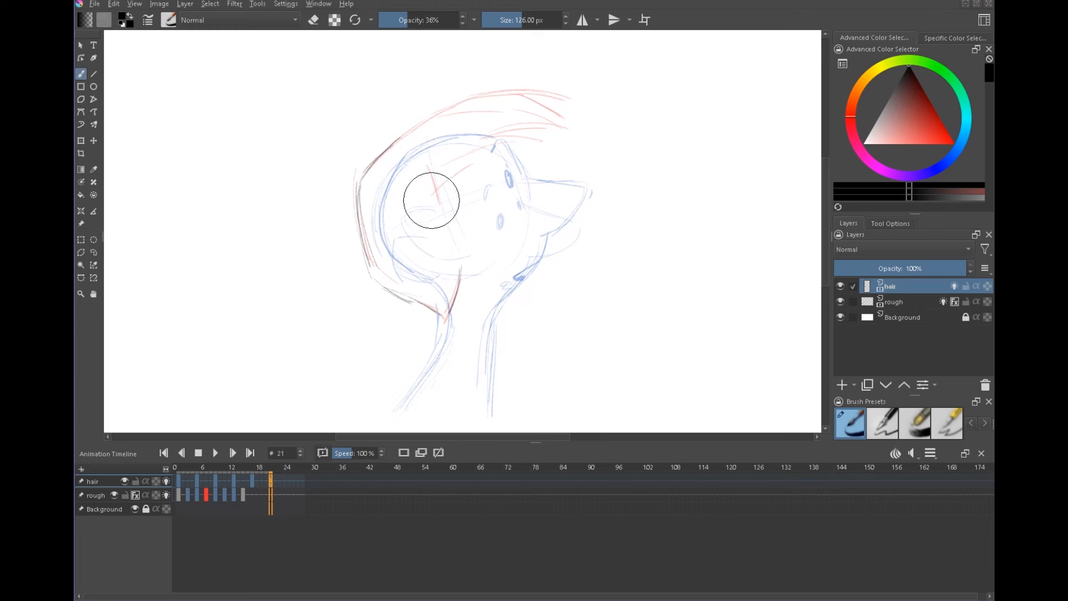
pyautogui.click(166, 479)
pyautogui.click(165, 493)
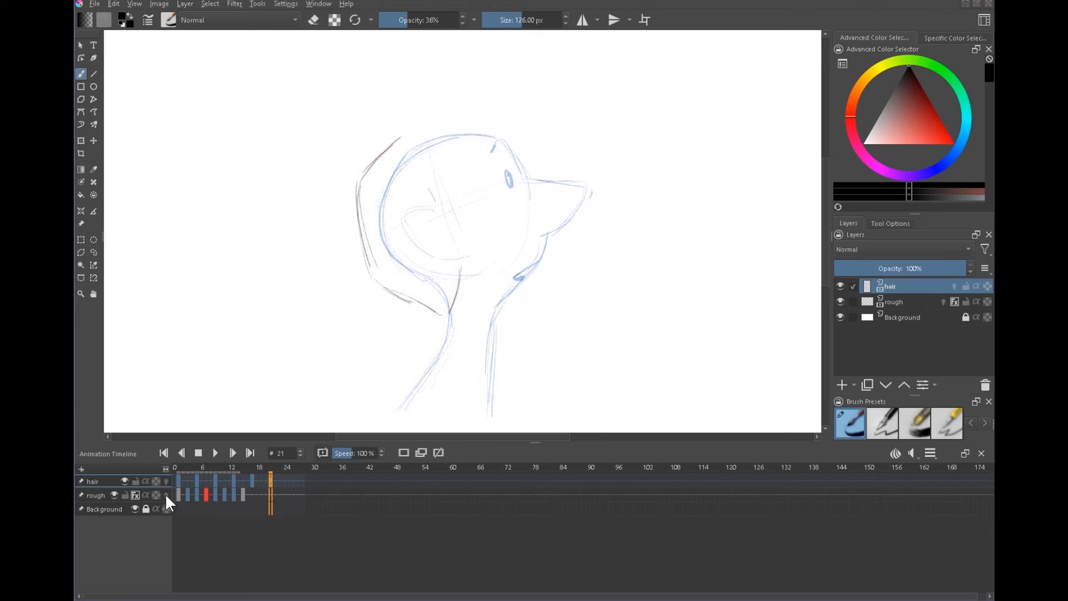
pyautogui.press('space')
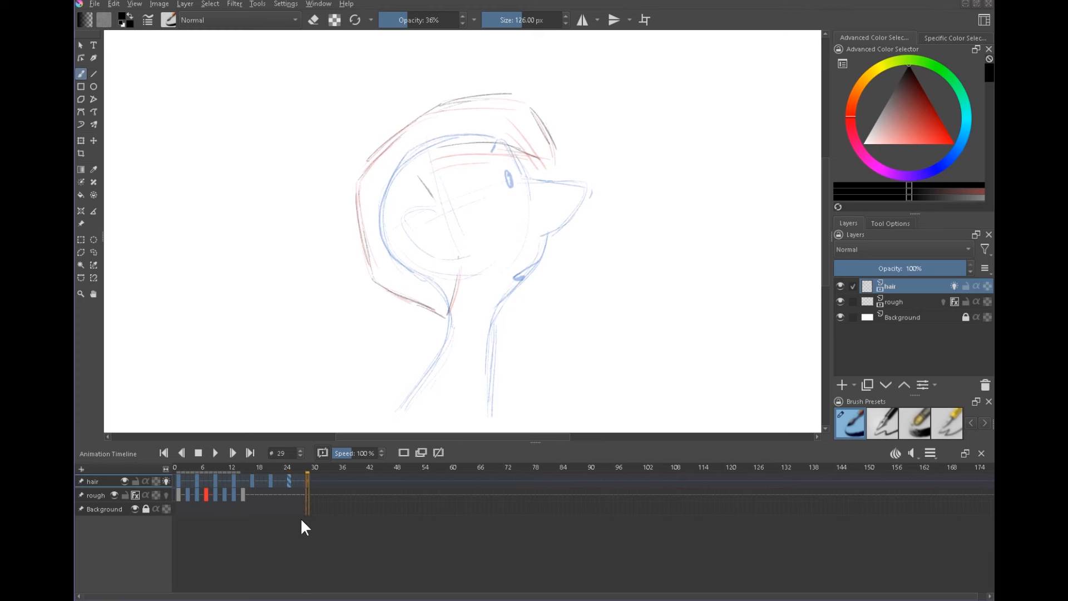
# Set the clip end to frame 30, sketch the frame 29 hair's fringe and full outline, and turn off the hair layer's onion skin.
pyautogui.click(935, 455)
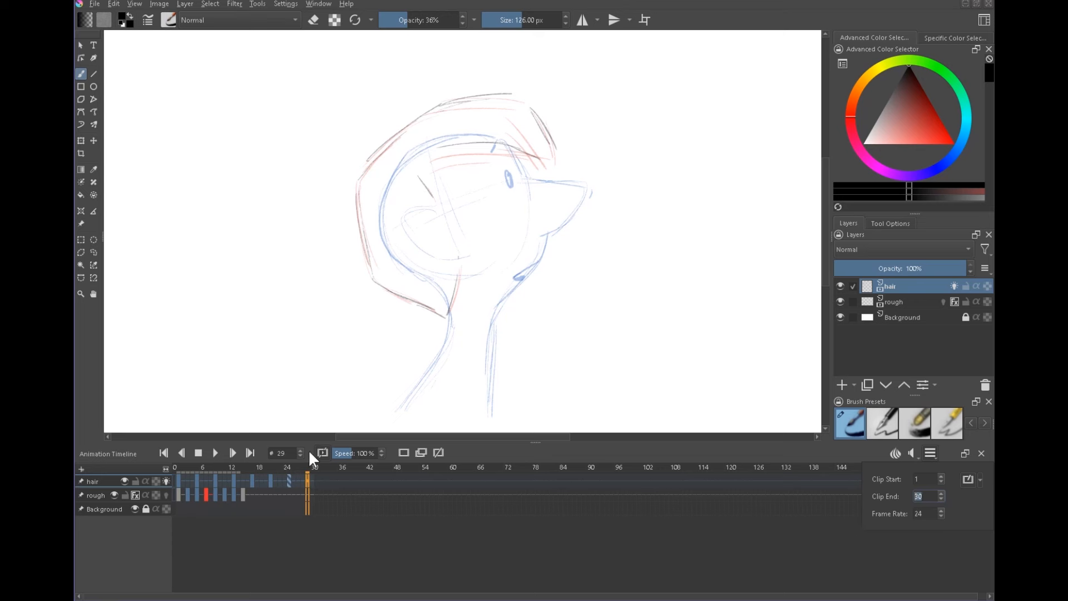
pyautogui.click(423, 161)
pyautogui.moveTo(424, 160)
pyautogui.mouseDown()
pyautogui.moveTo(477, 152)
pyautogui.moveTo(540, 166)
pyautogui.mouseUp()
pyautogui.moveTo(361, 177)
pyautogui.mouseDown()
pyautogui.moveTo(467, 99)
pyautogui.moveTo(512, 101)
pyautogui.mouseUp()
pyautogui.moveTo(532, 108); pyautogui.dragTo(564, 161)
pyautogui.moveTo(358, 184)
pyautogui.mouseDown()
pyautogui.moveTo(388, 288)
pyautogui.moveTo(451, 316)
pyautogui.mouseUp()
pyautogui.click(166, 480)
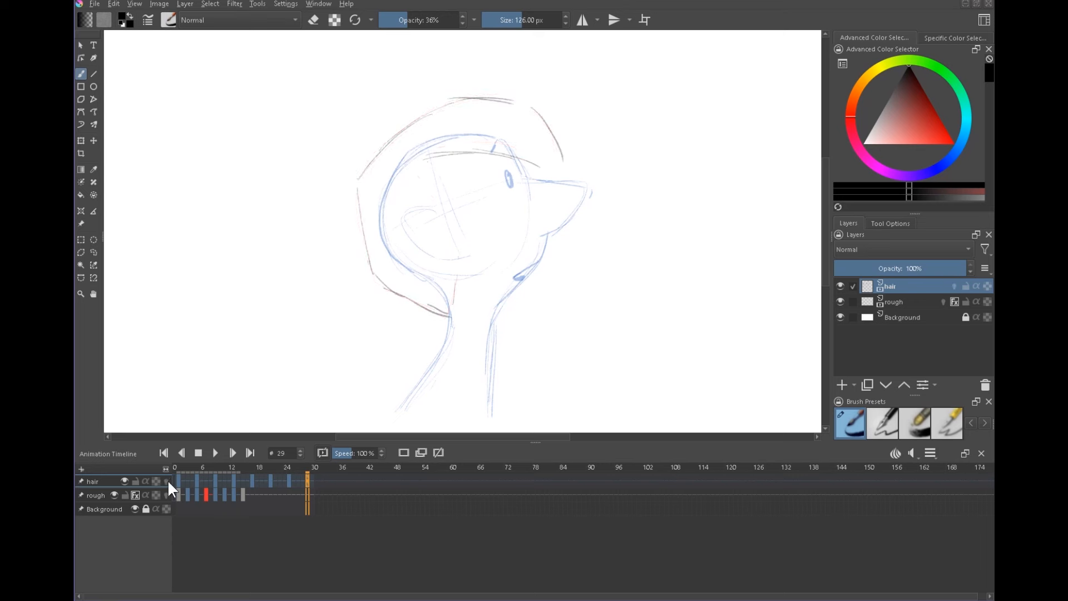
# Play the animation, replay it with the rough layer hidden to review the hair alone, and stop playback.
pyautogui.click(214, 453)
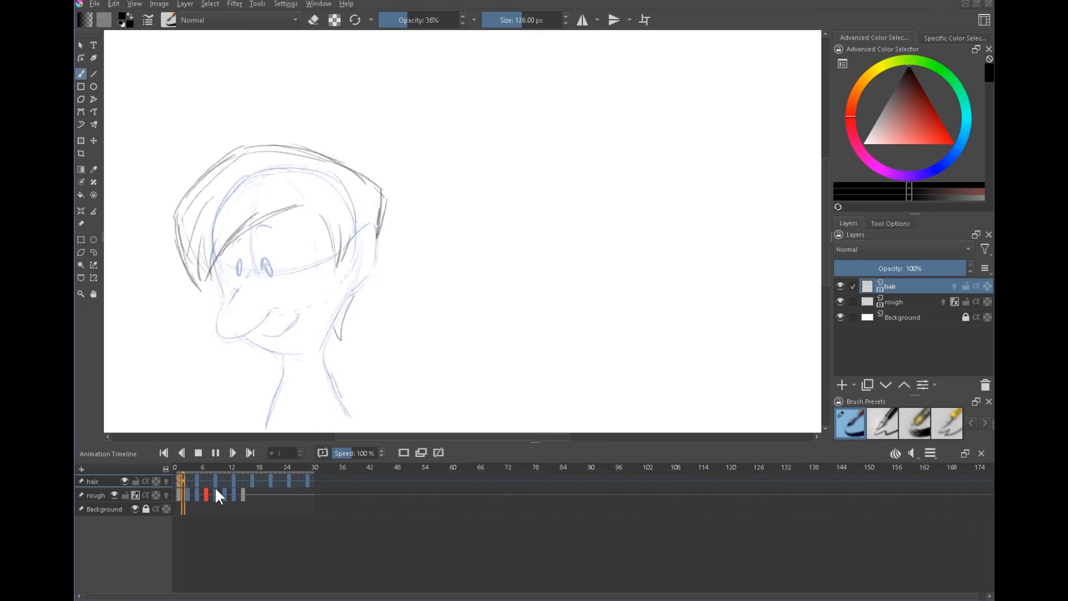
pyautogui.click(114, 495)
pyautogui.click(216, 451)
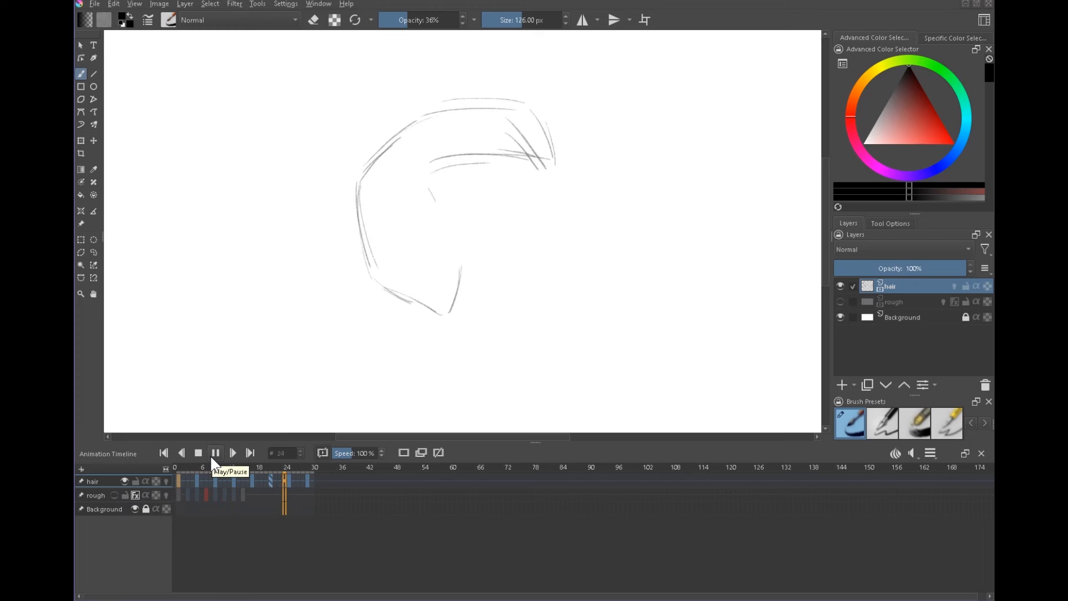
pyautogui.click(199, 453)
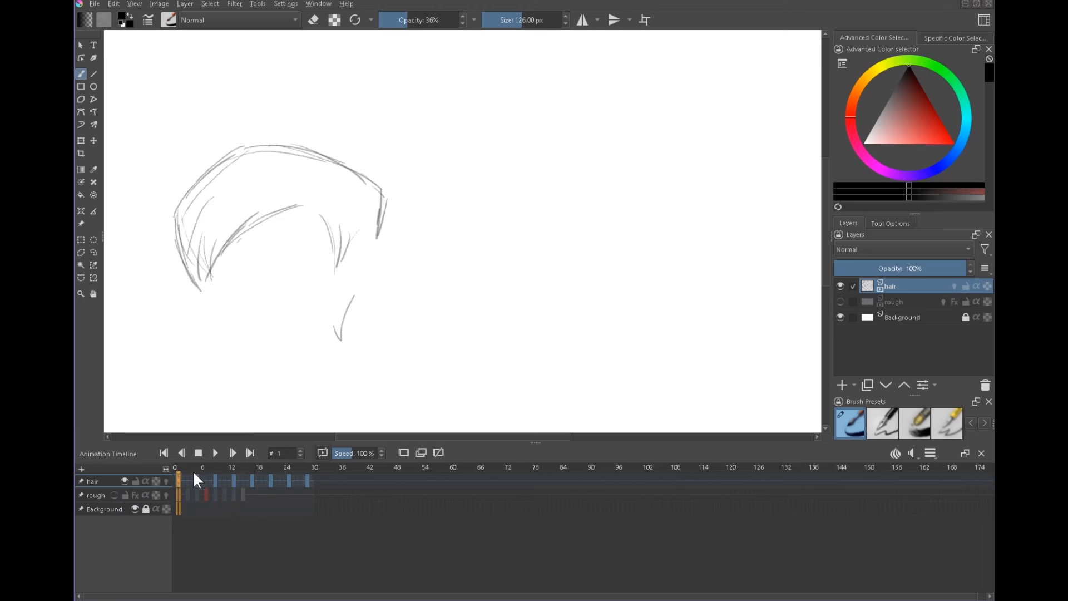
# With the hair onion skin on and the blue-tinted rough layer shown, sketch the in-between hair outline at frame 3.
pyautogui.click(167, 481)
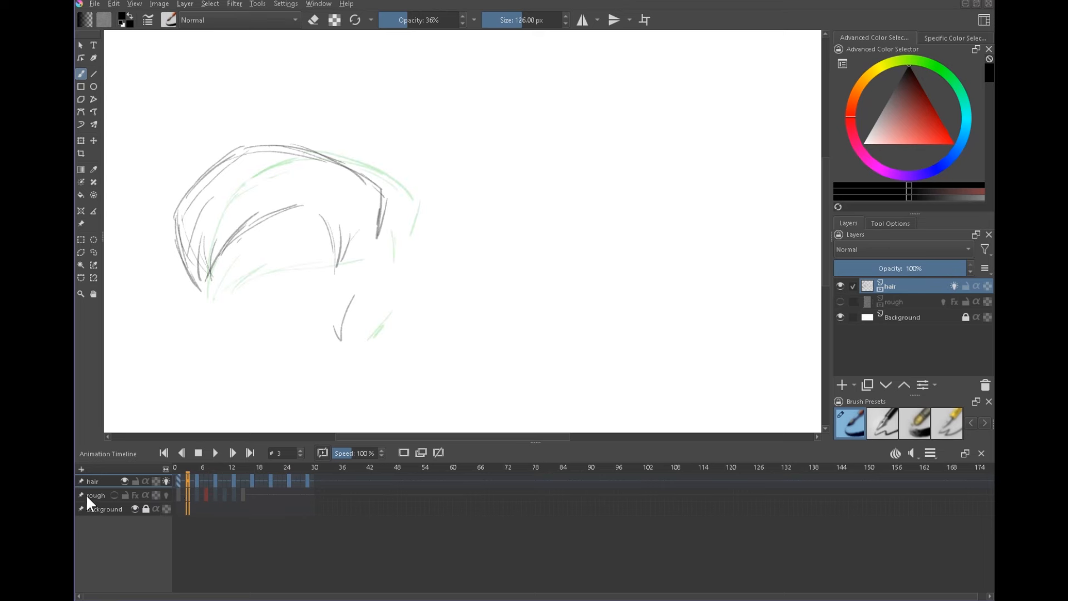
pyautogui.click(115, 494)
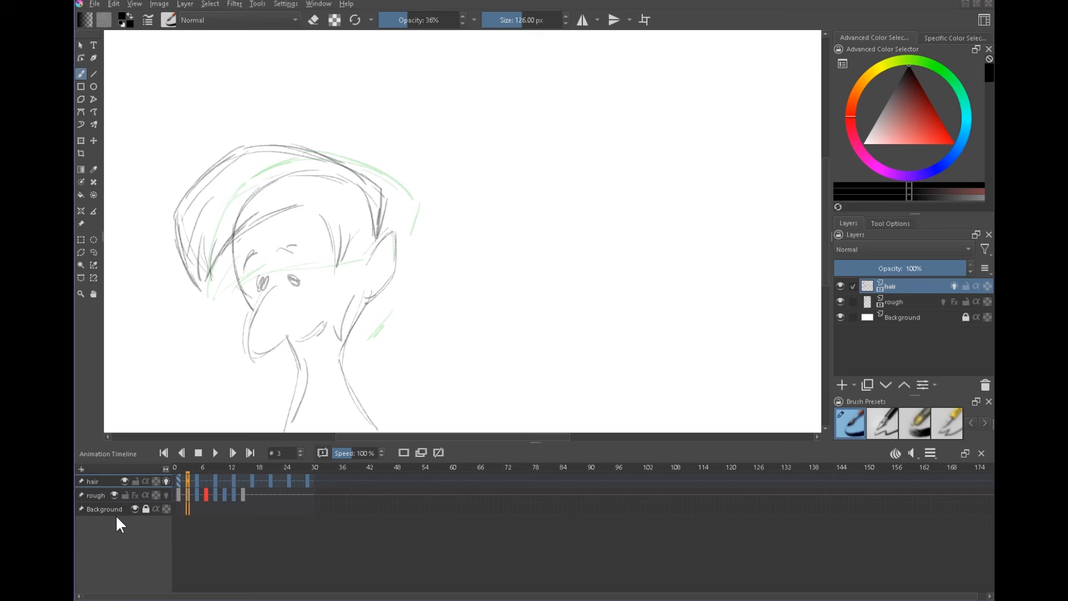
pyautogui.click(206, 493)
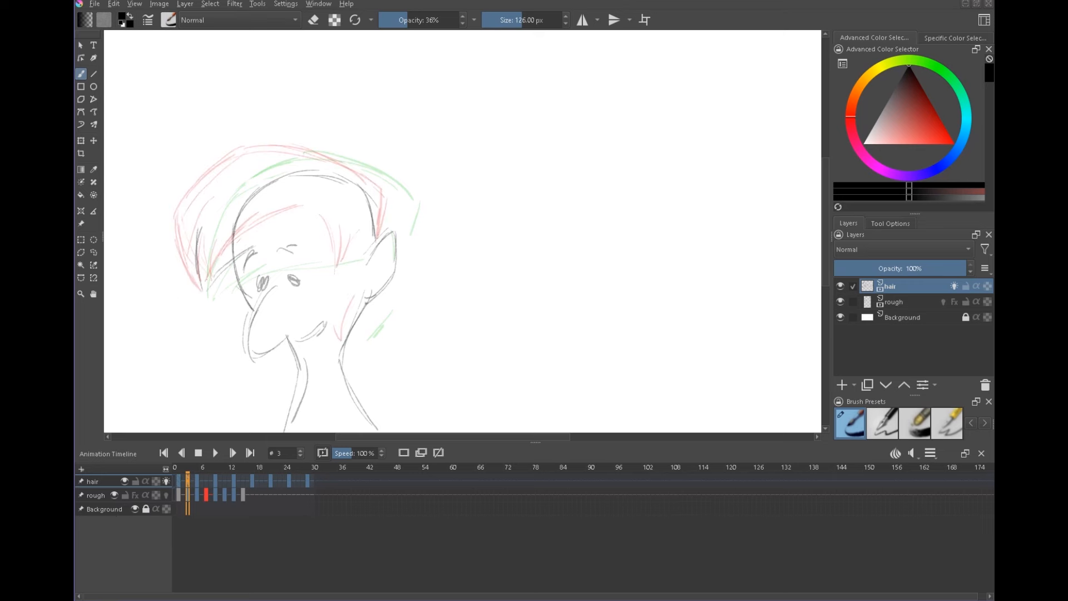
pyautogui.moveTo(207, 267)
pyautogui.mouseDown()
pyautogui.moveTo(234, 183)
pyautogui.moveTo(279, 156)
pyautogui.mouseUp()
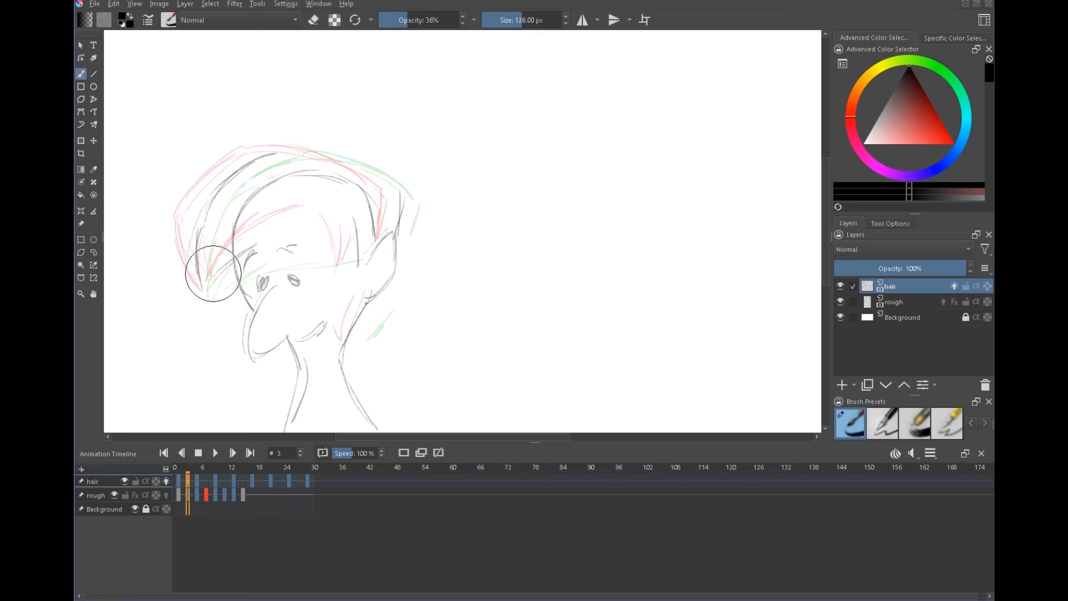
pyautogui.moveTo(300, 153)
pyautogui.mouseDown()
pyautogui.moveTo(368, 186)
pyautogui.moveTo(375, 173)
pyautogui.mouseUp()
pyautogui.click(136, 494)
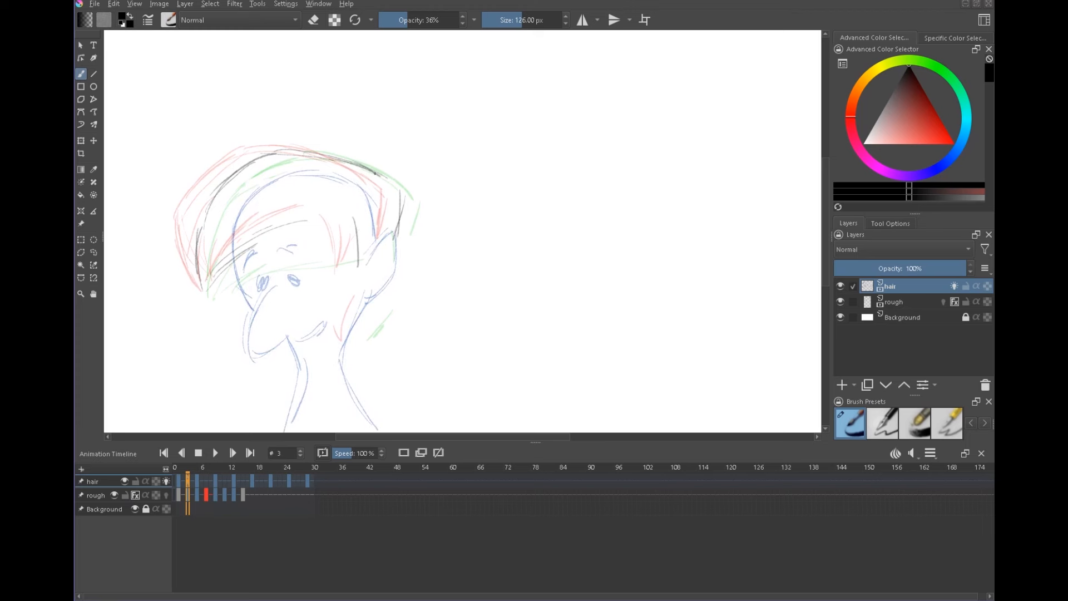
pyautogui.press('space')
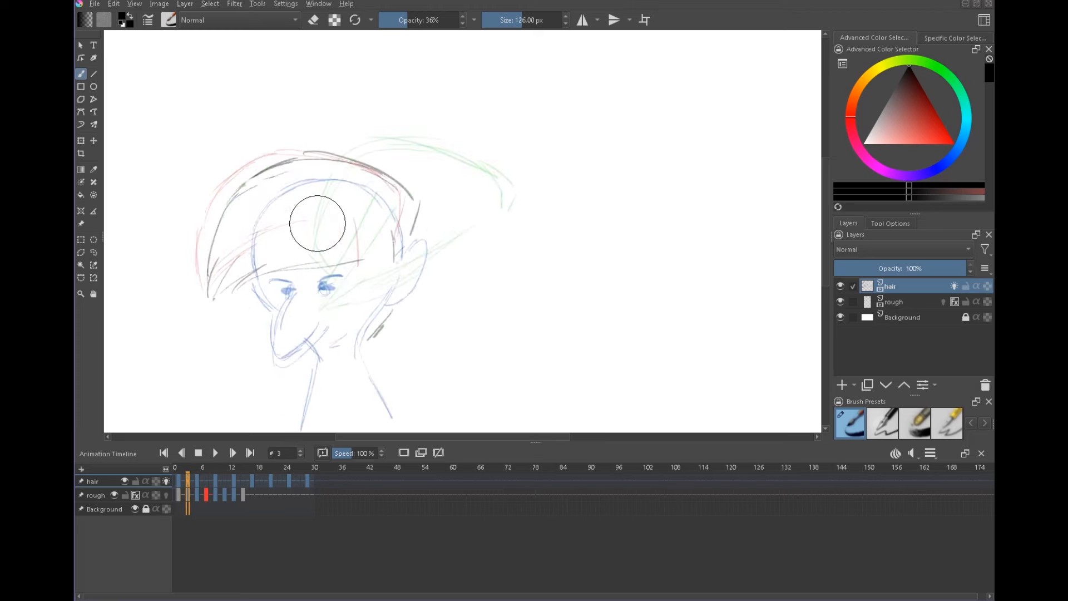
# Sketch the in-between hair at frame 7, with the crown, the swept fringe, the trailing side outline and the lock by the ear.
pyautogui.click(207, 482)
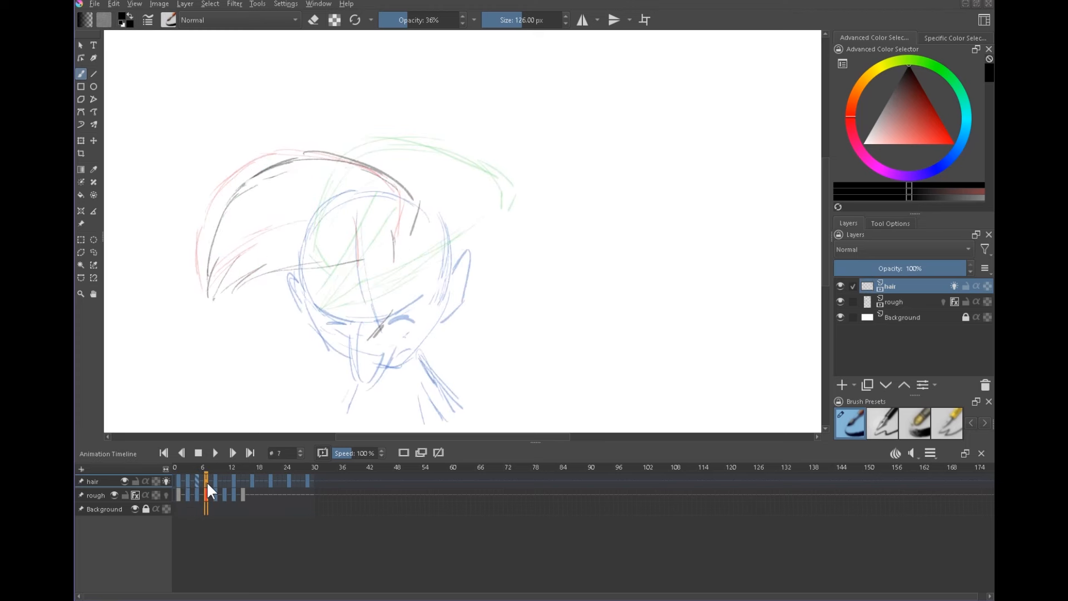
pyautogui.moveTo(284, 184); pyautogui.dragTo(382, 145)
pyautogui.moveTo(311, 162); pyautogui.dragTo(429, 162)
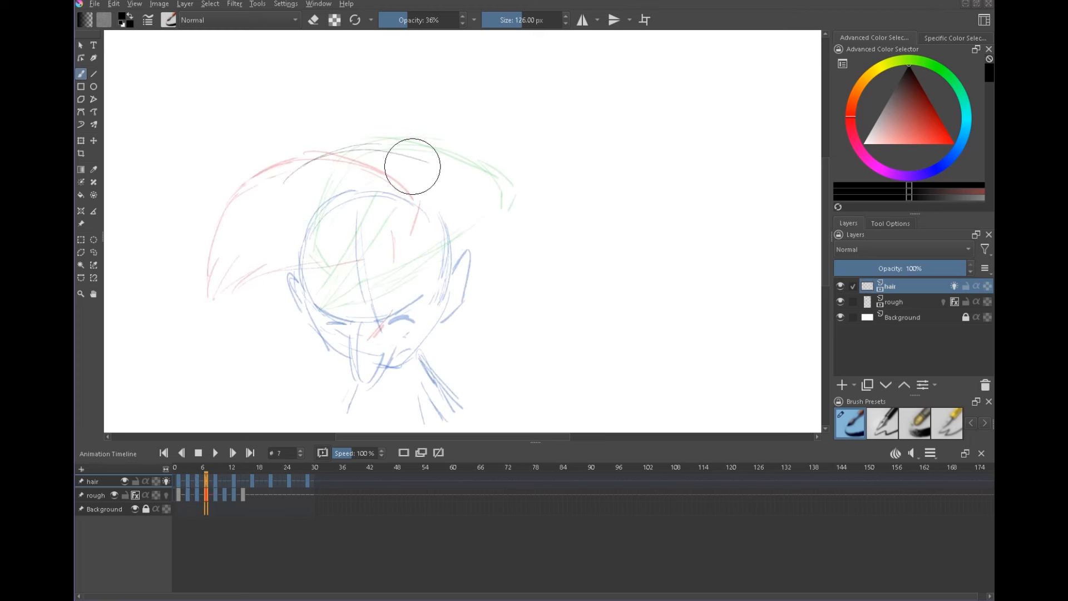
pyautogui.moveTo(259, 296); pyautogui.dragTo(338, 239)
pyautogui.moveTo(265, 295); pyautogui.dragTo(347, 265)
pyautogui.moveTo(304, 277)
pyautogui.mouseDown()
pyautogui.moveTo(438, 253)
pyautogui.moveTo(450, 230)
pyautogui.mouseUp()
pyautogui.moveTo(267, 265); pyautogui.dragTo(303, 177)
pyautogui.moveTo(477, 181); pyautogui.dragTo(467, 247)
pyautogui.press('Right')
pyautogui.press('Right')
# Start the in-between hair at frame 11 with the crown strokes, comparing with the previous pose.
pyautogui.click(224, 482)
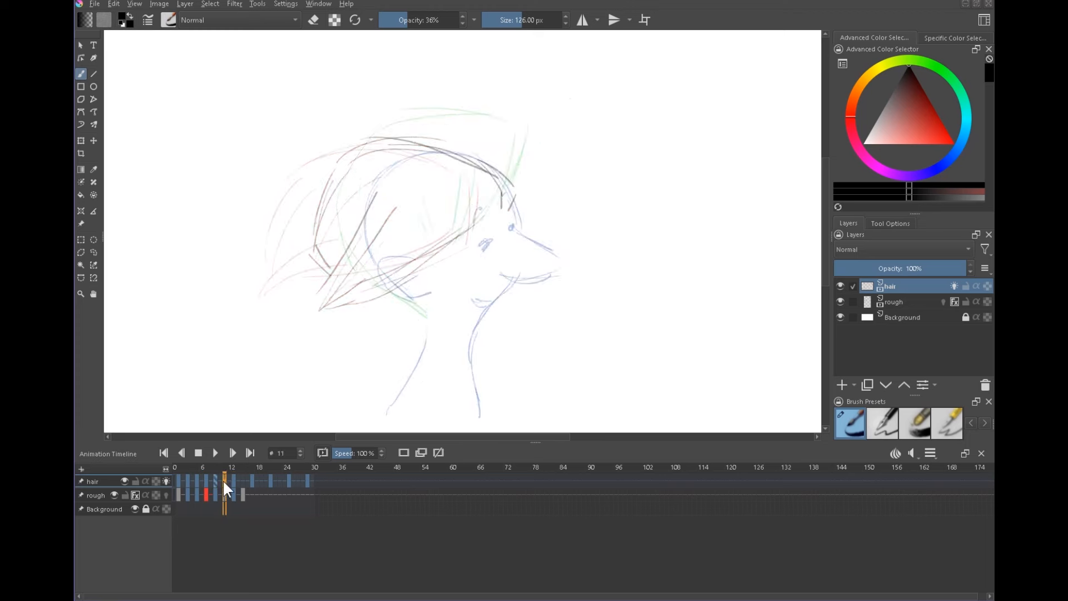
pyautogui.moveTo(358, 136)
pyautogui.mouseDown()
pyautogui.moveTo(459, 126)
pyautogui.moveTo(508, 138)
pyautogui.mouseUp()
pyautogui.moveTo(446, 124); pyautogui.dragTo(480, 132)
pyautogui.press('Left')
pyautogui.press('Right')
# Sketch the pointed side strands and the lower back edge of the frame 11 hair.
pyautogui.moveTo(418, 207); pyautogui.dragTo(394, 279)
pyautogui.moveTo(395, 278); pyautogui.dragTo(478, 210)
pyautogui.moveTo(421, 266); pyautogui.dragTo(487, 205)
pyautogui.moveTo(406, 198); pyautogui.dragTo(397, 273)
pyautogui.moveTo(329, 252); pyautogui.dragTo(361, 273)
pyautogui.press('Right')
pyautogui.press('Right')
# Start the in-between hair at frame 15 with the back and nape outline, comparing with frame 13.
pyautogui.click(244, 482)
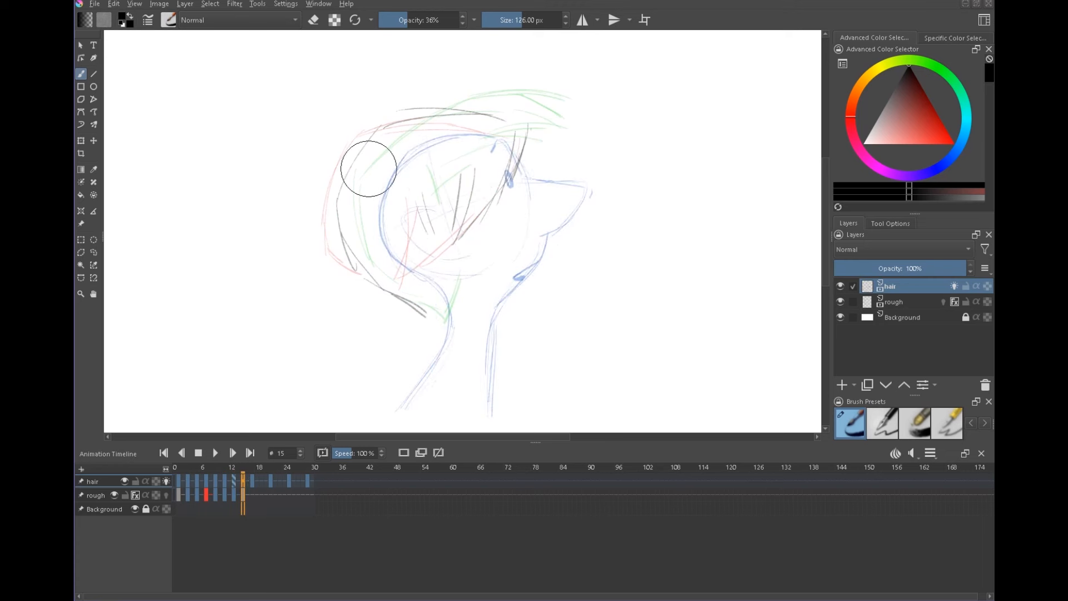
pyautogui.click(233, 482)
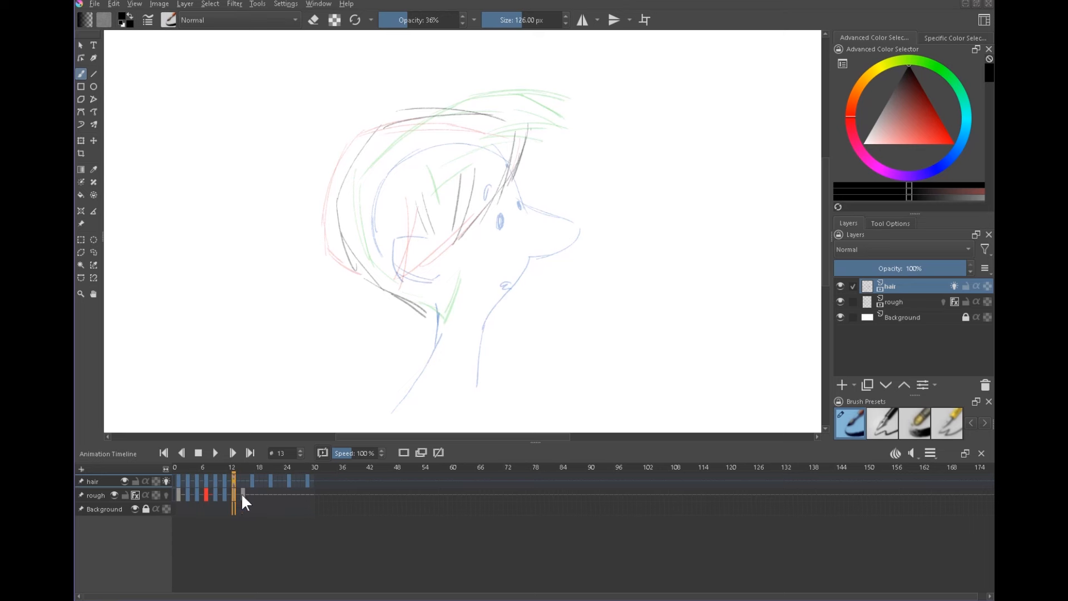
pyautogui.click(242, 495)
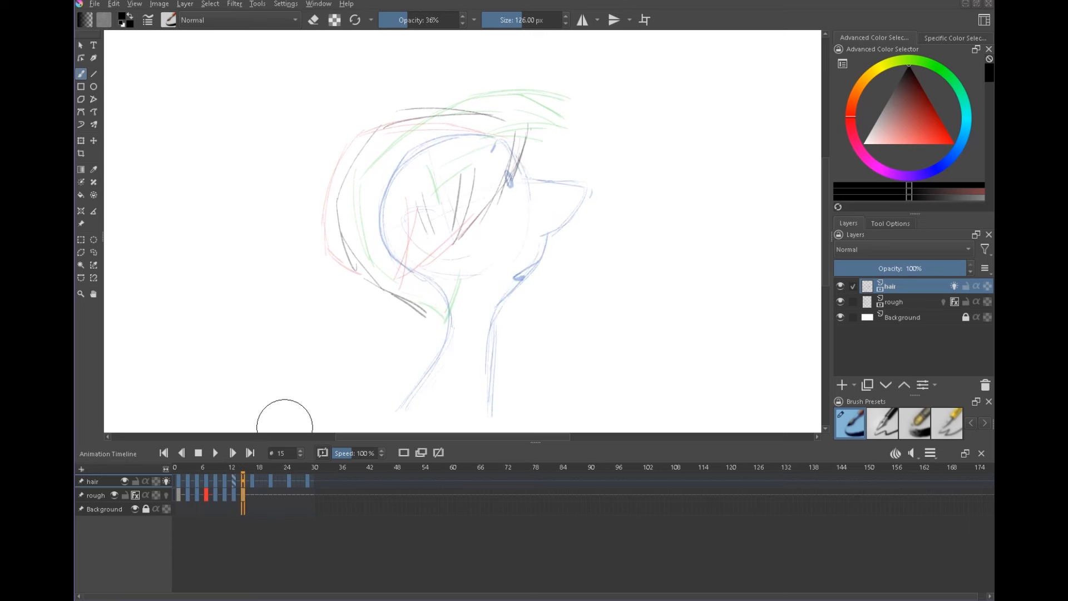
pyautogui.click(233, 493)
pyautogui.click(241, 478)
pyautogui.moveTo(400, 287); pyautogui.dragTo(443, 316)
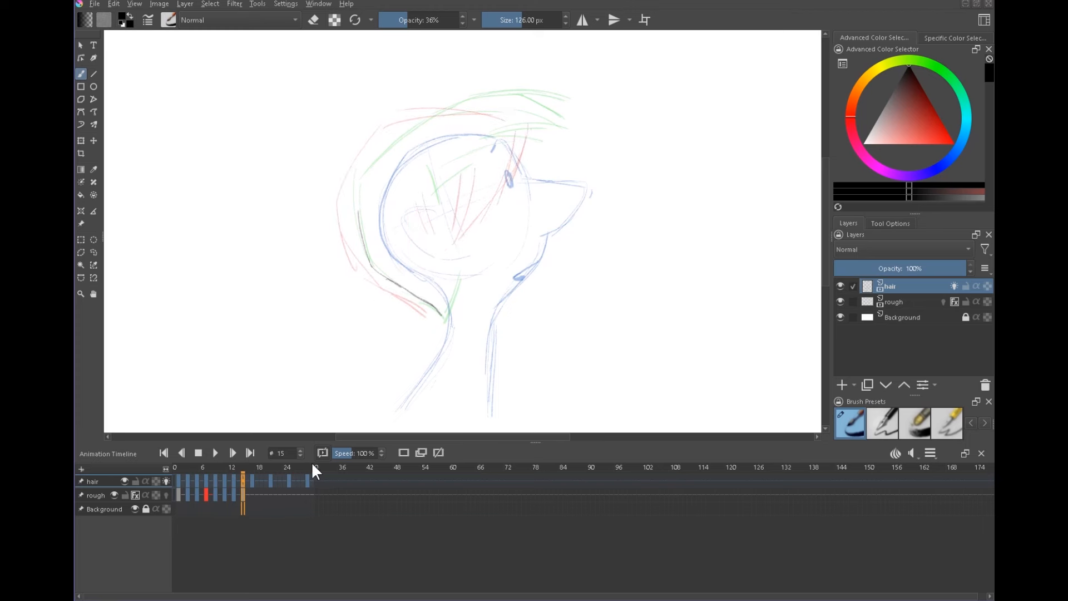
pyautogui.moveTo(464, 261); pyautogui.dragTo(445, 318)
pyautogui.moveTo(358, 188); pyautogui.dragTo(361, 212)
# Sketch the frame 15 hair's crown line from the back of the head to the forehead, flipping against the neighbouring pose.
pyautogui.press('Left')
pyautogui.moveTo(370, 163)
pyautogui.mouseDown()
pyautogui.moveTo(411, 119)
pyautogui.moveTo(485, 102)
pyautogui.moveTo(544, 123)
pyautogui.mouseUp()
pyautogui.press('Right')
pyautogui.press('Left')
pyautogui.press('Right')
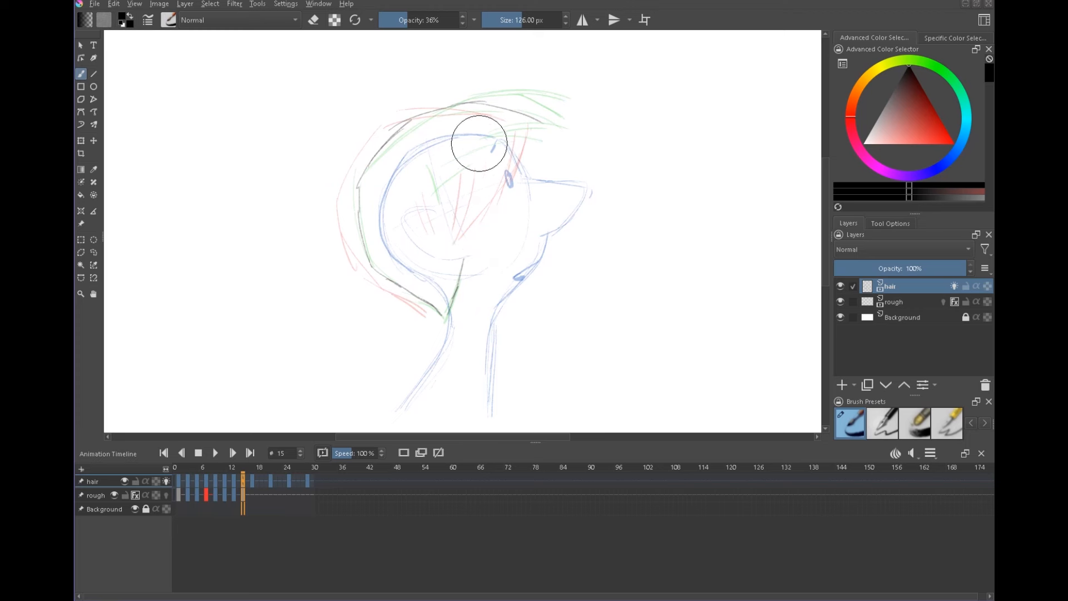
# Sketch the frame 15 fringe line and the pointed forelock strokes over the forehead.
pyautogui.moveTo(461, 155); pyautogui.dragTo(524, 166)
pyautogui.moveTo(472, 156); pyautogui.dragTo(517, 171)
pyautogui.moveTo(535, 119); pyautogui.dragTo(546, 148)
pyautogui.moveTo(552, 150); pyautogui.dragTo(550, 177)
pyautogui.moveTo(482, 151); pyautogui.dragTo(440, 162)
pyautogui.moveTo(489, 130); pyautogui.dragTo(537, 173)
pyautogui.moveTo(526, 132); pyautogui.dragTo(546, 163)
# Add the frame 15 strands above the ear and reinforce the back outline, checking against the neighbouring hair poses.
pyautogui.moveTo(418, 173); pyautogui.dragTo(449, 200)
pyautogui.moveTo(471, 156); pyautogui.dragTo(425, 165)
pyautogui.moveTo(361, 188)
pyautogui.mouseDown()
pyautogui.moveTo(404, 134)
pyautogui.moveTo(370, 260)
pyautogui.mouseUp()
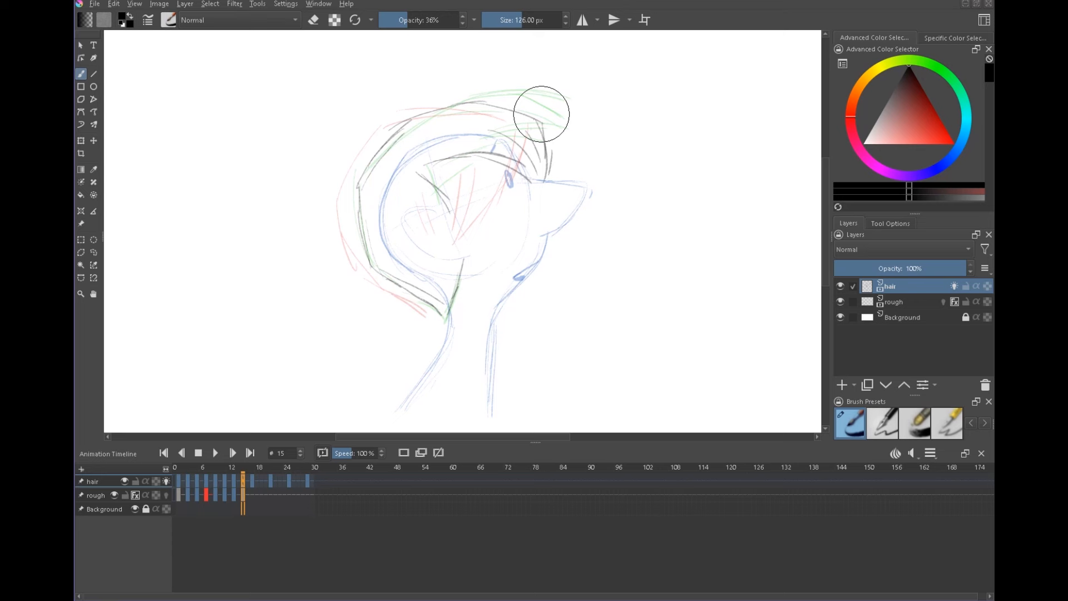
pyautogui.press('Left')
pyautogui.press('Right')
pyautogui.press('Right')
pyautogui.press('Right')
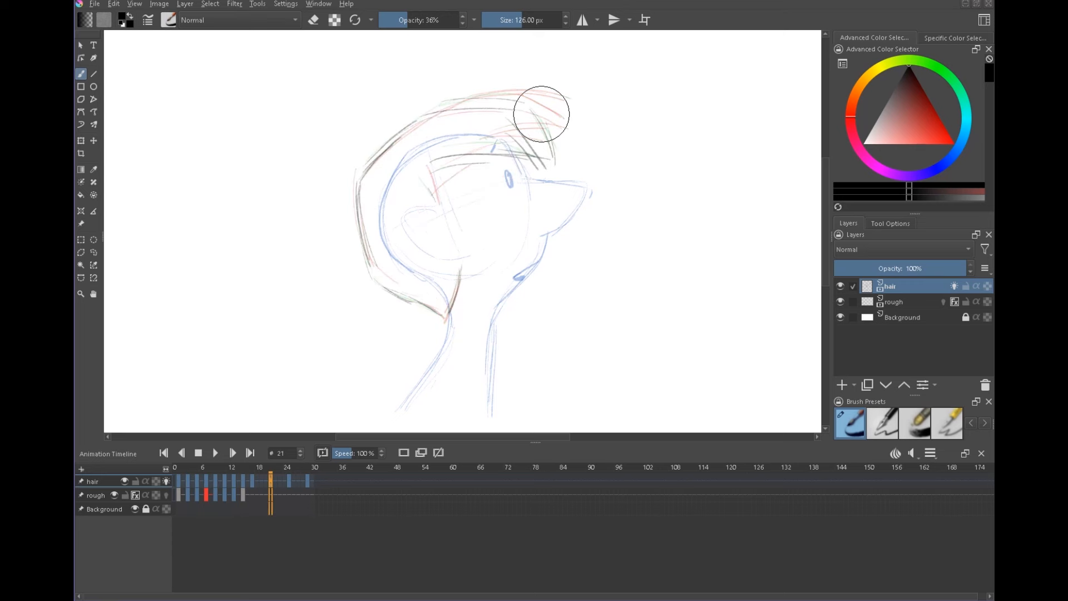
# Sketch the in-between hair at frame 19, with the back, nape and crown outline between the frame 17 and 21 poses.
pyautogui.click(260, 481)
pyautogui.moveTo(362, 180); pyautogui.dragTo(378, 274)
pyautogui.moveTo(378, 274); pyautogui.dragTo(444, 317)
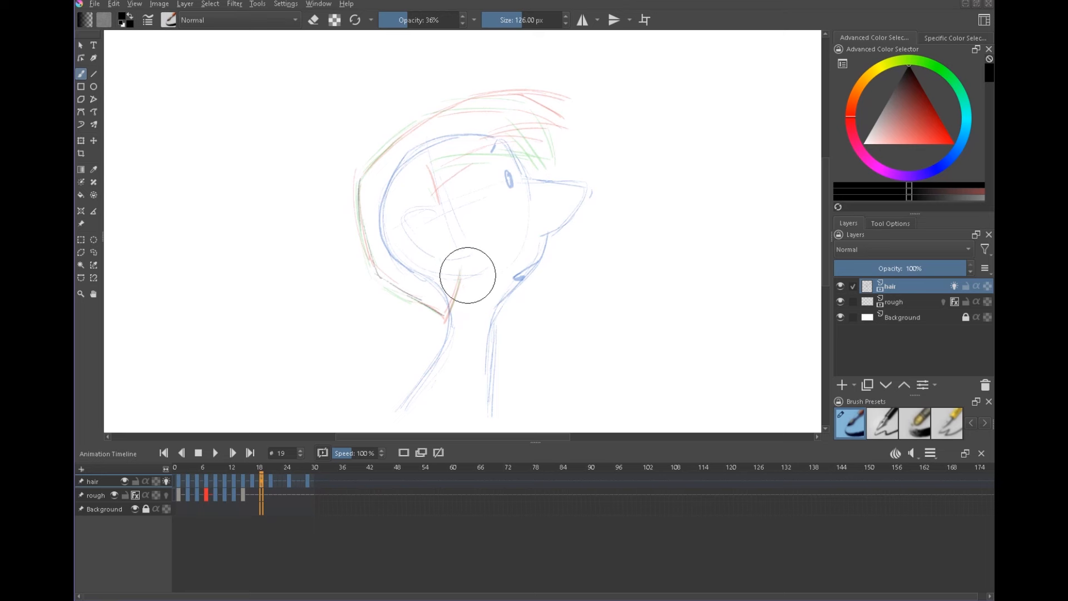
pyautogui.moveTo(360, 174)
pyautogui.mouseDown()
pyautogui.moveTo(438, 108)
pyautogui.moveTo(561, 94)
pyautogui.mouseUp()
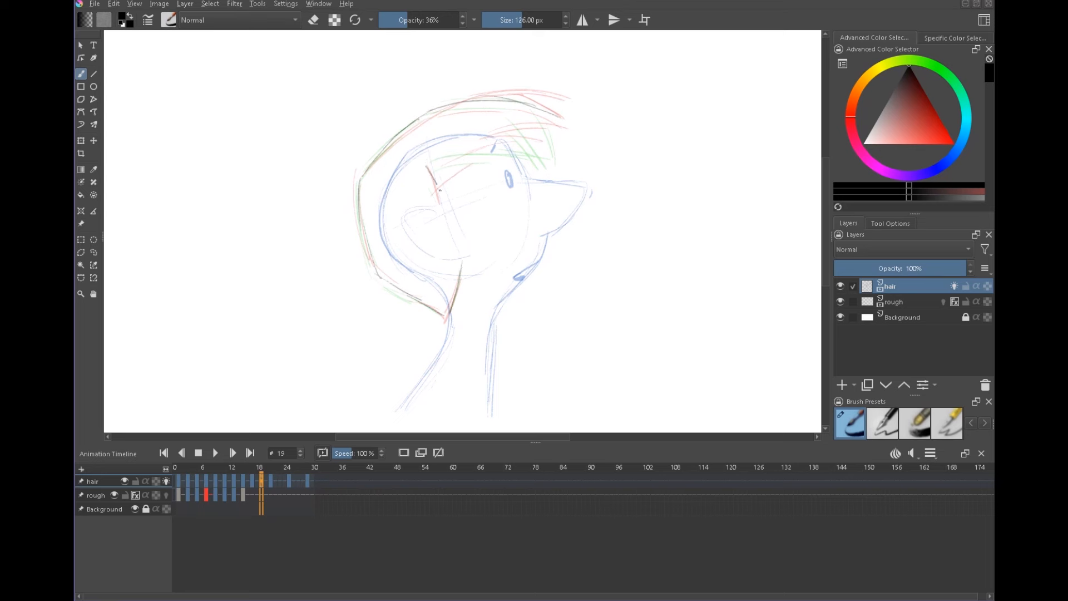
# Flip through the hair poses around frames 17 to 21 and the early frames to check how the hair moves.
pyautogui.press('Left')
pyautogui.press('Left')
pyautogui.press('Right')
pyautogui.press('Right')
pyautogui.press('Right')
pyautogui.press('Right')
pyautogui.press('Left')
pyautogui.press('Left')
pyautogui.press('Right')
pyautogui.press('Right')
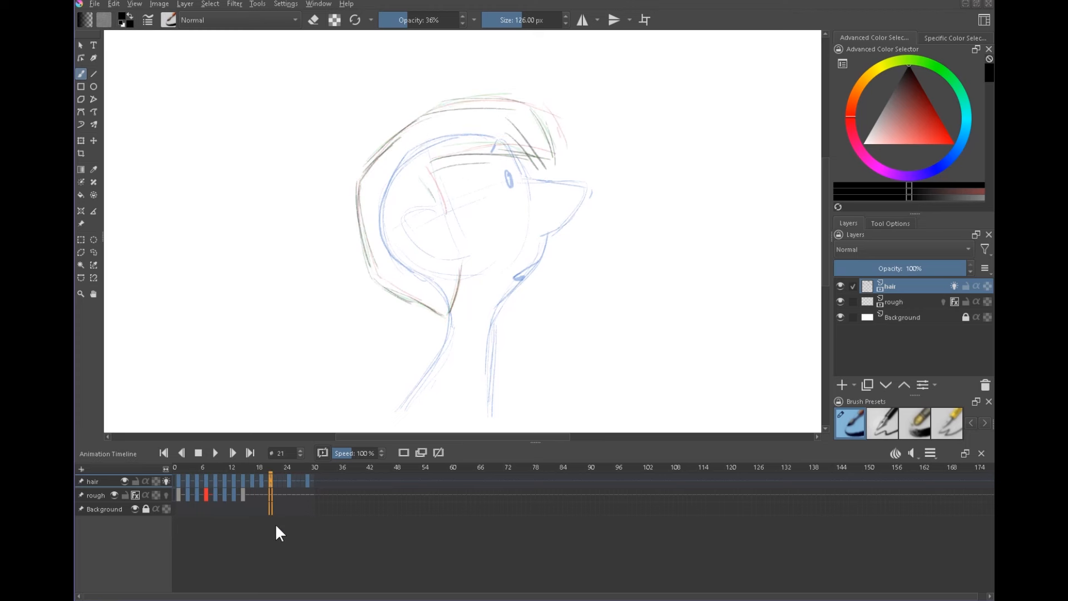
pyautogui.press('Left')
pyautogui.press('Left')
pyautogui.press('Left')
pyautogui.press('Left')
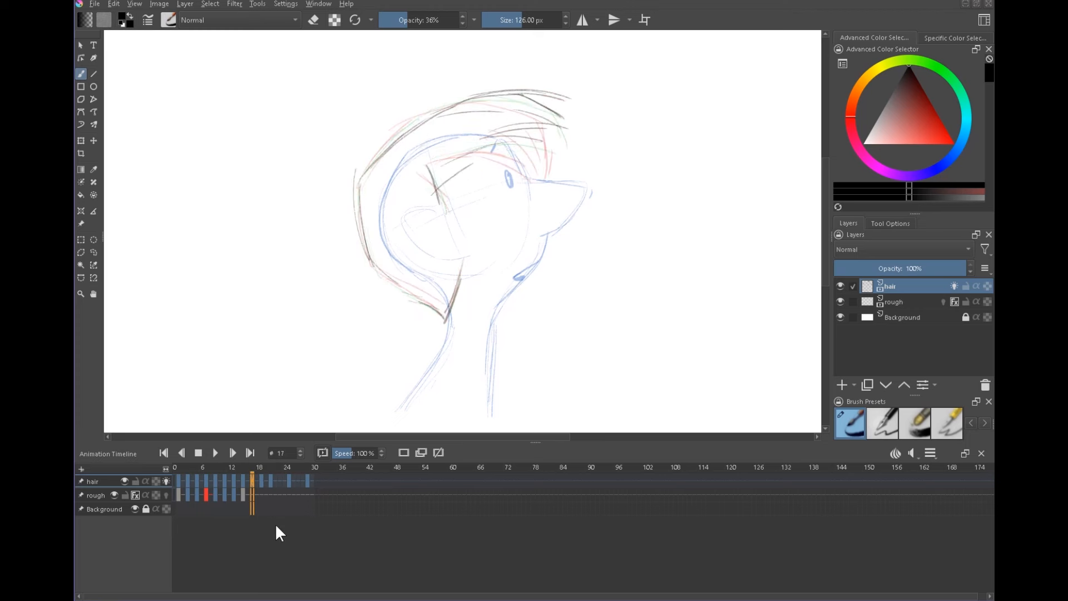
pyautogui.click(177, 480)
pyautogui.click(206, 480)
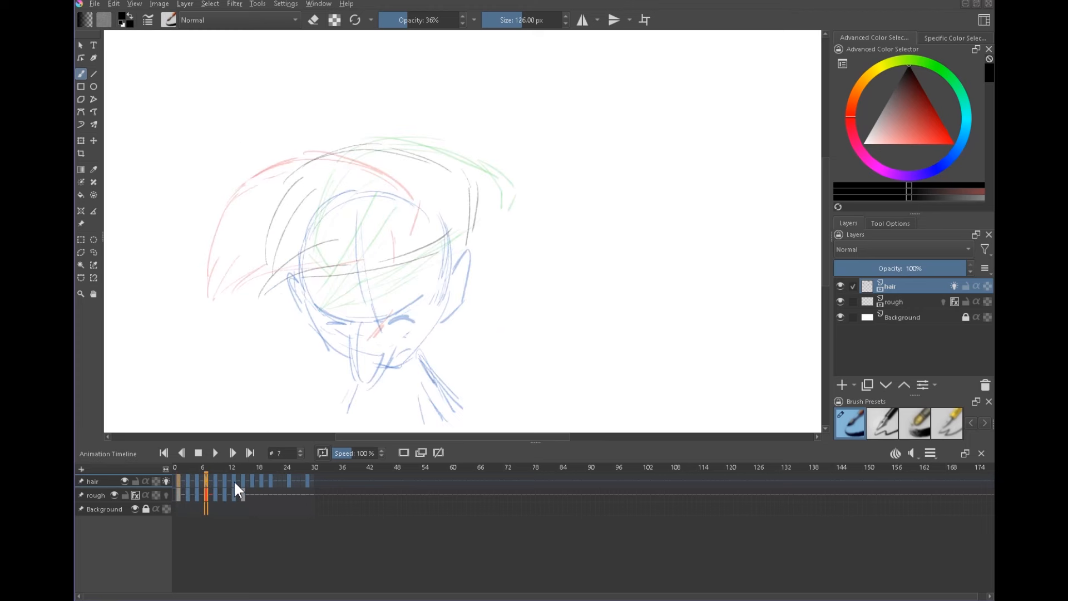
# Mark the key hair drawings at frames 1, 5, 9, 13, 17, 21, 25 and 29 with a grey frame label.
pyautogui.click(234, 480)
pyautogui.click(261, 481)
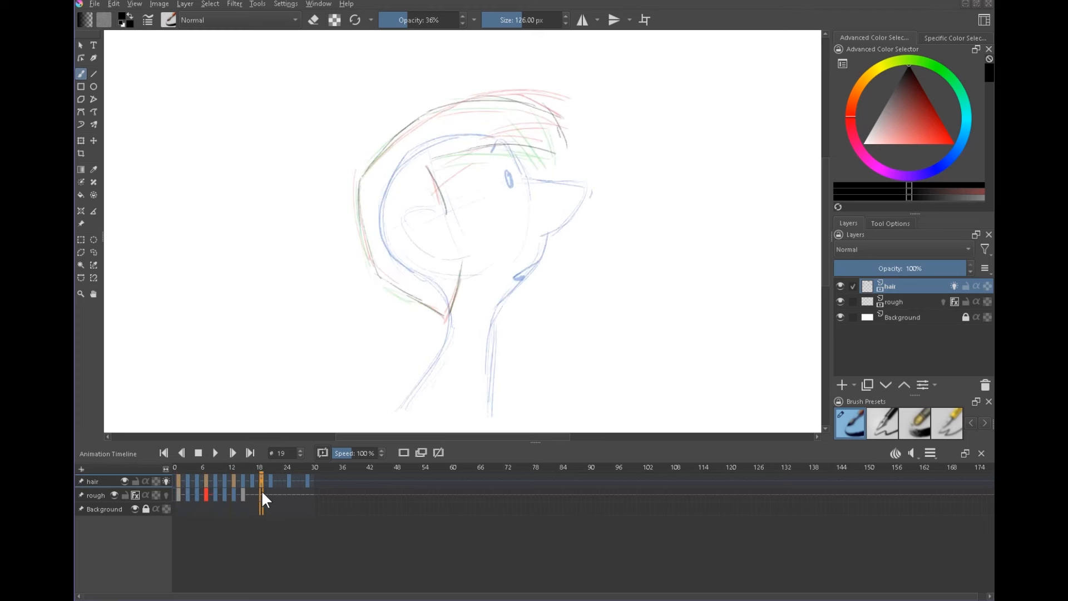
pyautogui.click(178, 479)
pyautogui.click(197, 481)
pyautogui.click(179, 481)
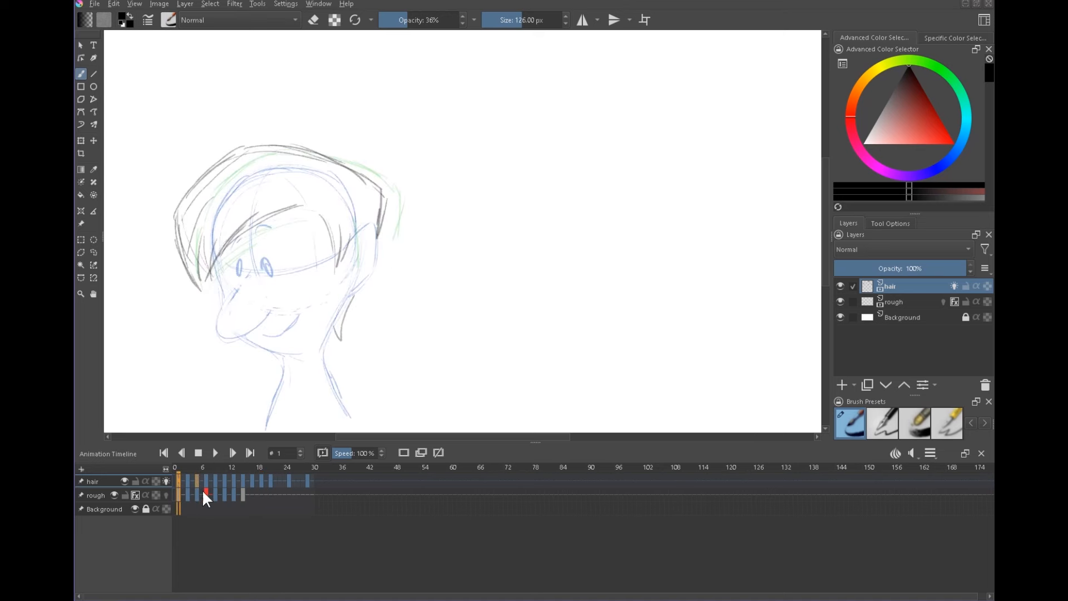
pyautogui.click(217, 481)
pyautogui.click(233, 481)
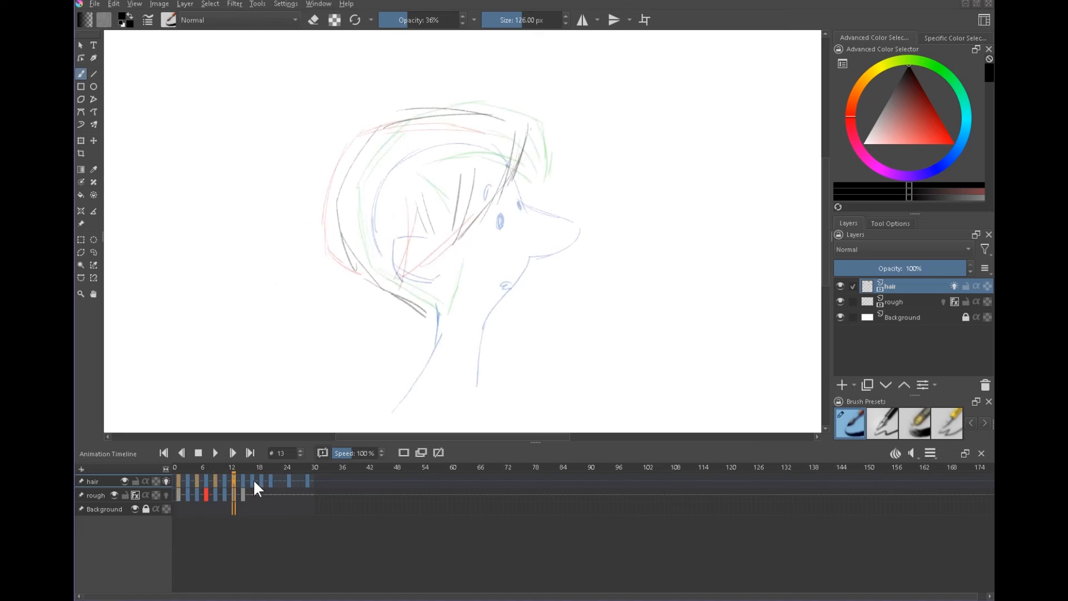
pyautogui.click(254, 481)
pyautogui.click(270, 481)
pyautogui.click(289, 481)
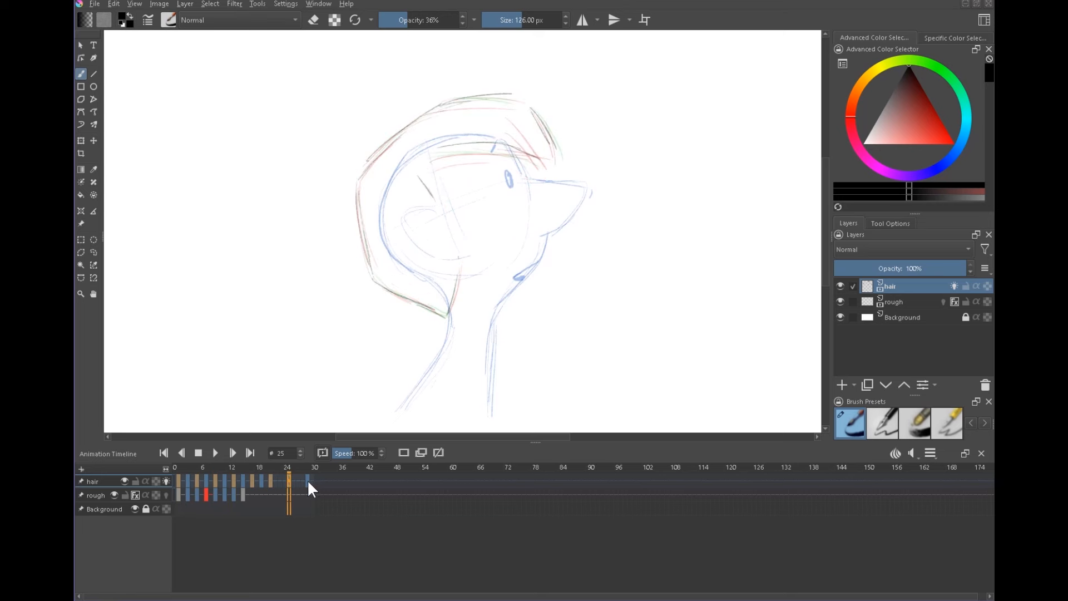
pyautogui.click(307, 480)
pyautogui.rightClick(306, 482)
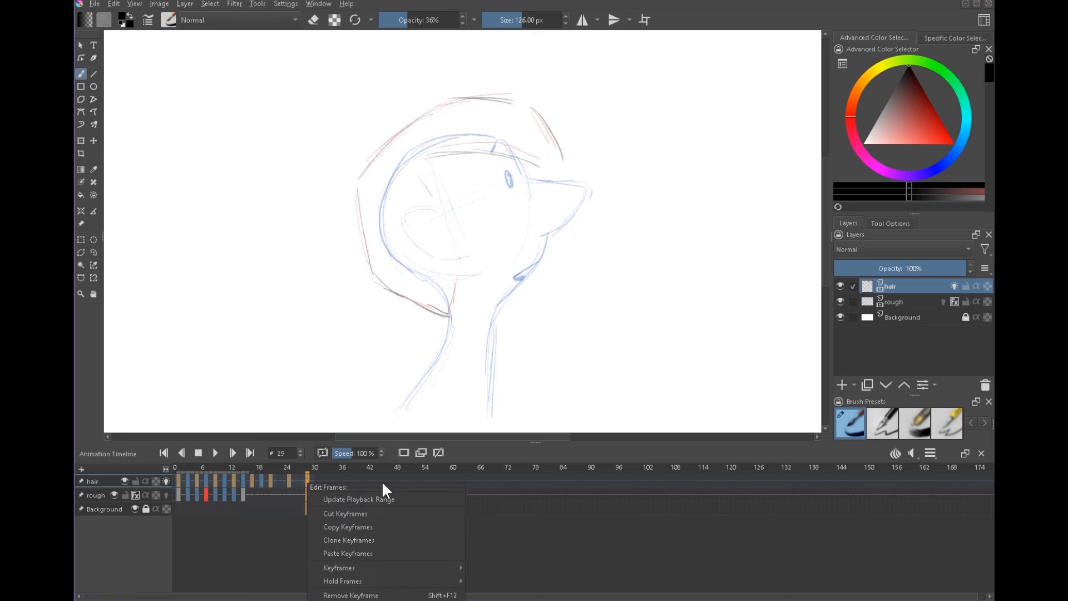
pyautogui.click(514, 547)
# Sketch the in-between hair drawings at frames 23 and 27 and give their frames the blue label.
pyautogui.click(280, 483)
pyautogui.click(278, 480)
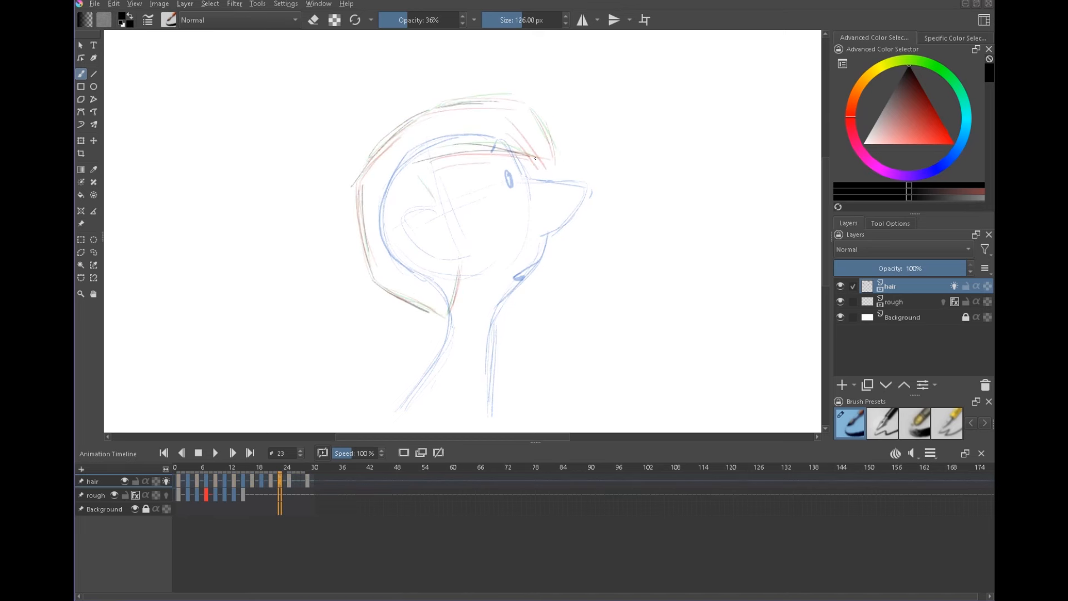
pyautogui.rightClick(280, 480)
pyautogui.click(242, 552)
pyautogui.click(298, 482)
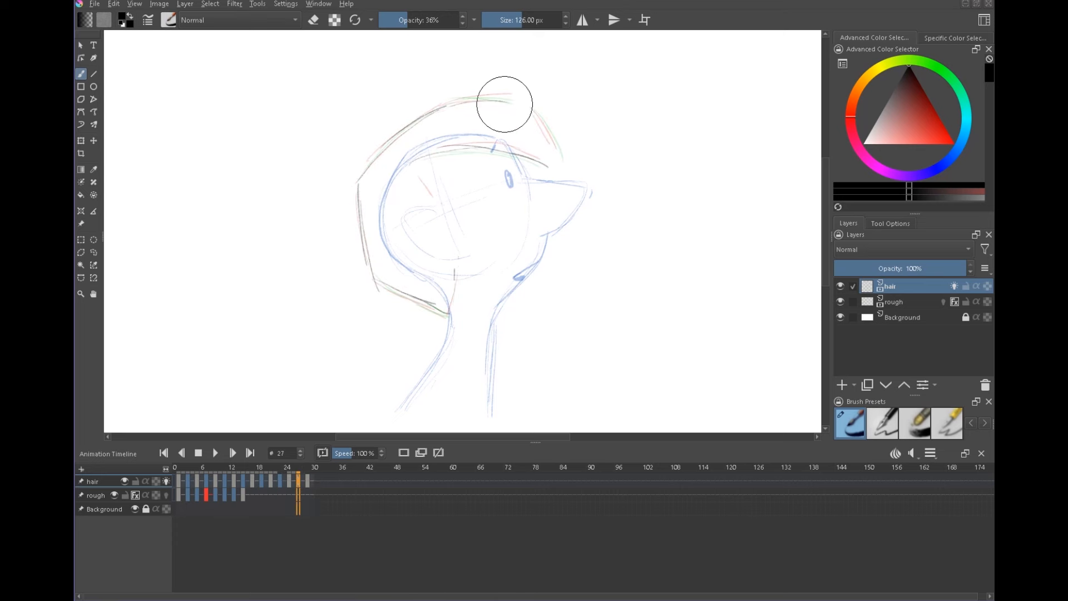
pyautogui.rightClick(298, 476)
# Play the whole animation from frame 1 with the rough layer untinted to review the hair motion.
pyautogui.click(174, 493)
pyautogui.click(215, 452)
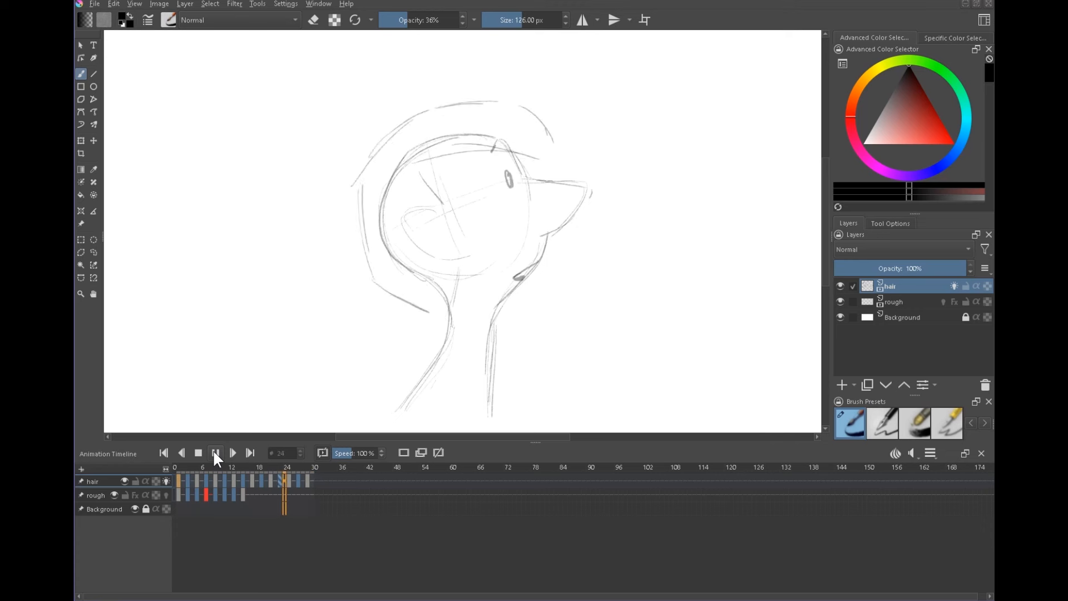
pyautogui.click(198, 453)
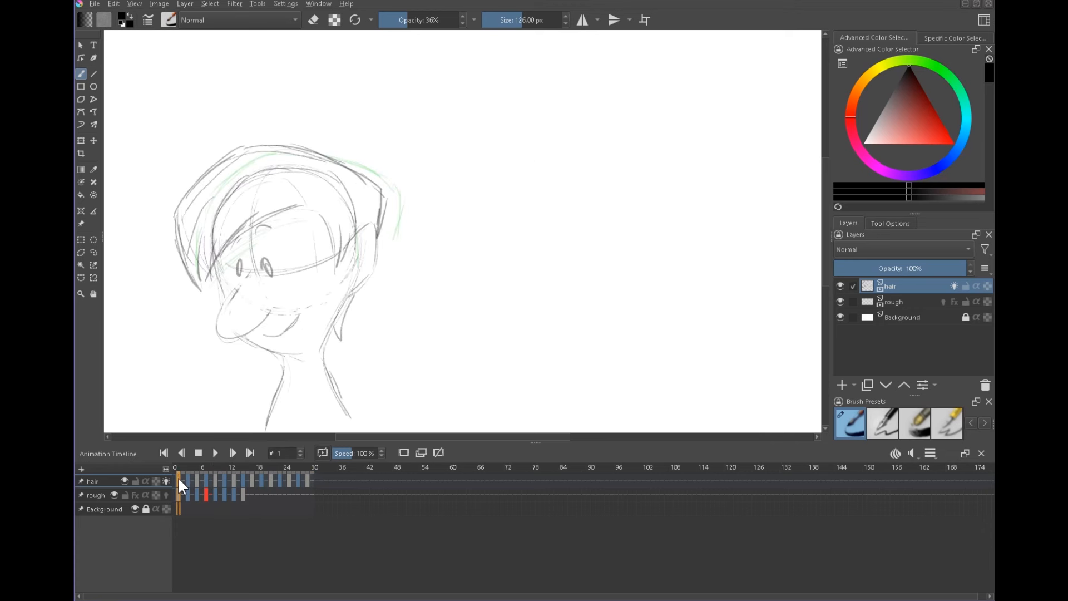
pyautogui.moveTo(447, 338); pyautogui.dragTo(518, 246)
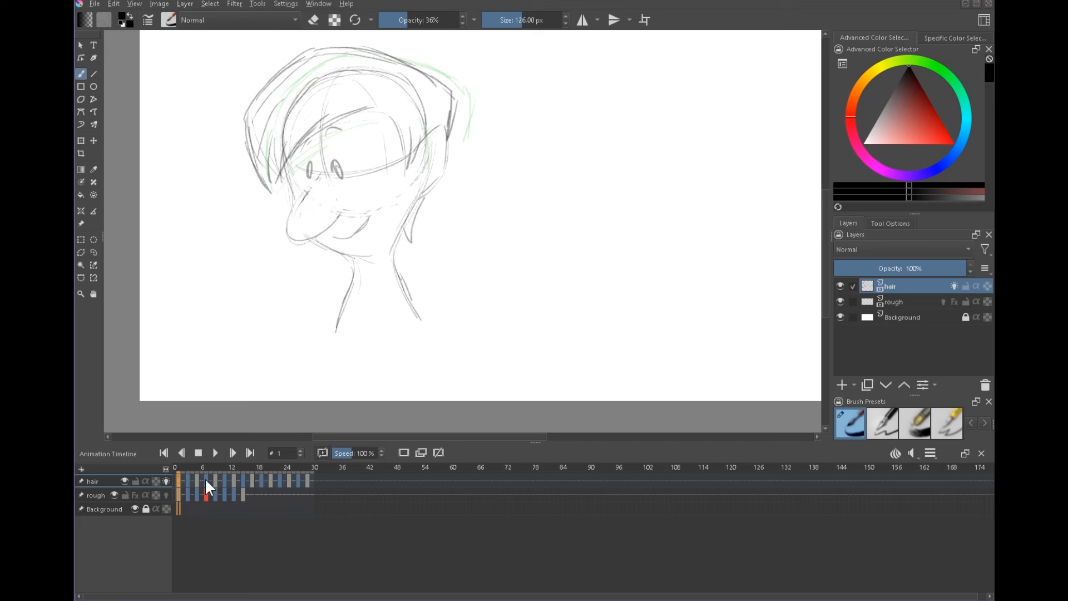
pyautogui.moveTo(606, 224); pyautogui.dragTo(607, 251)
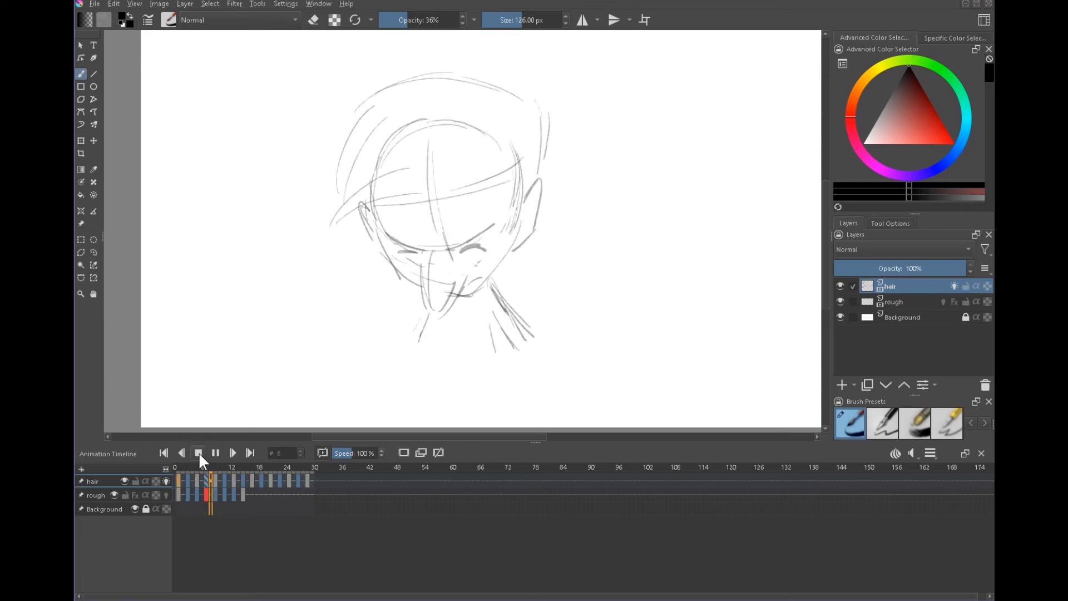
pyautogui.click(199, 452)
# Unpin the rough and hair layers from the timeline, selecting each layer to bring it back.
pyautogui.click(82, 494)
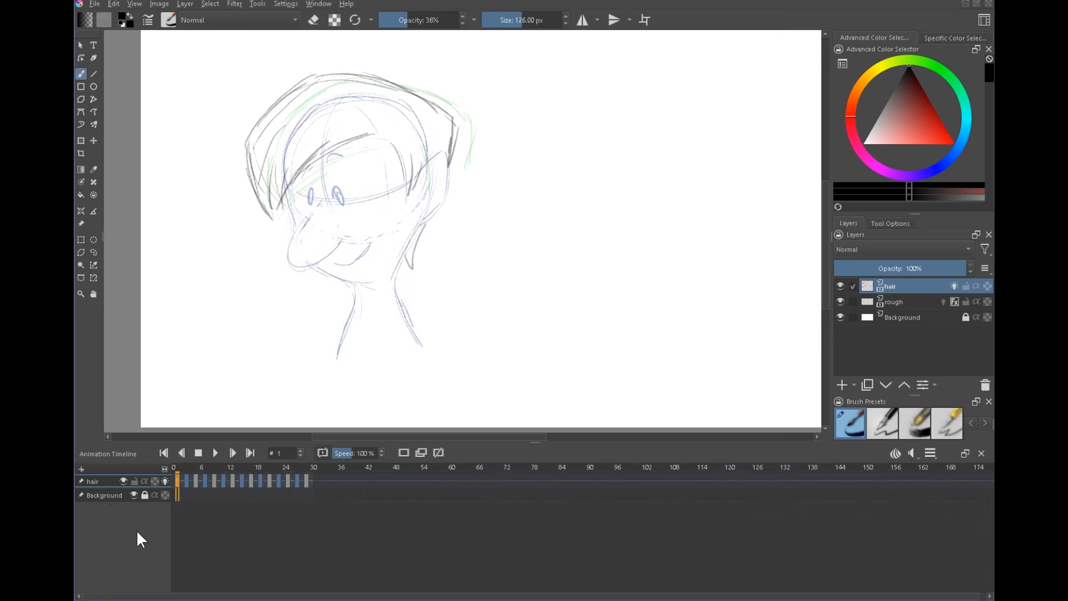
pyautogui.click(896, 301)
pyautogui.click(895, 288)
pyautogui.click(894, 300)
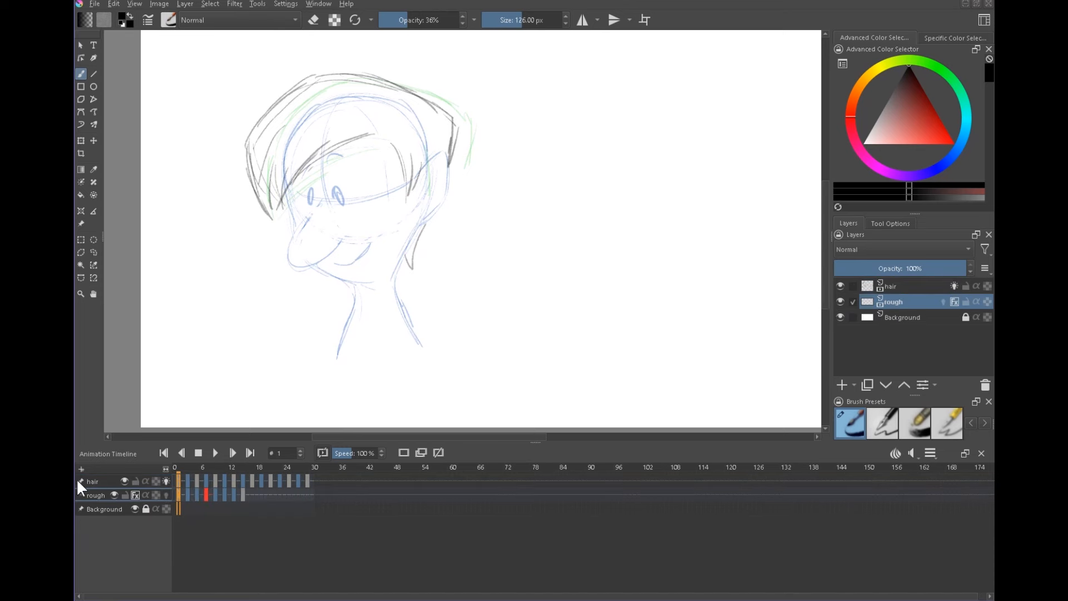
pyautogui.click(81, 482)
pyautogui.click(894, 287)
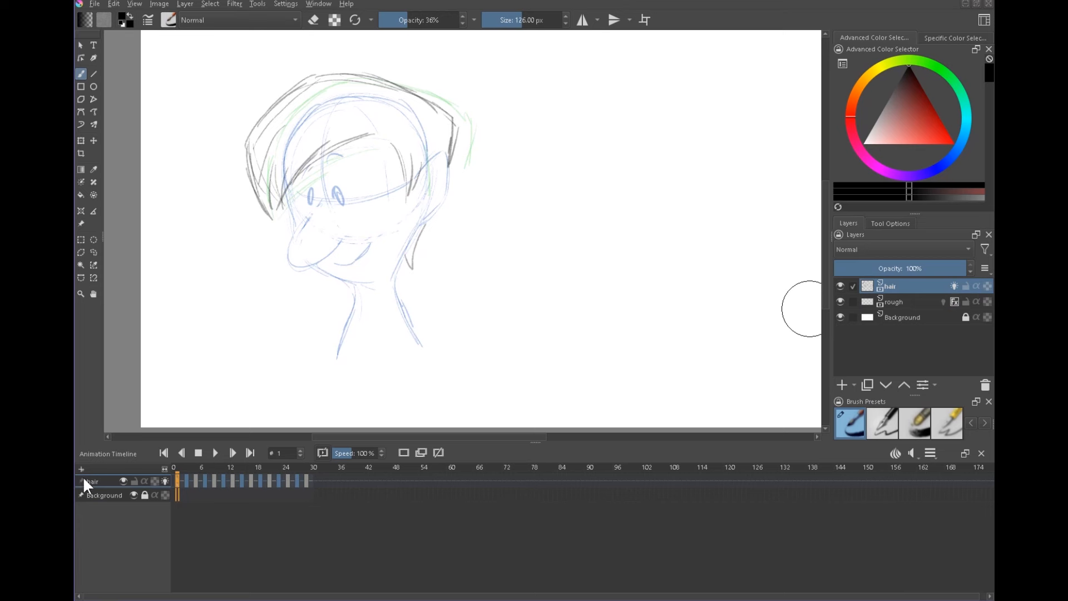
# Hide the rough and Background layers and add a new paint layer between rough and hair.
pyautogui.click(885, 302)
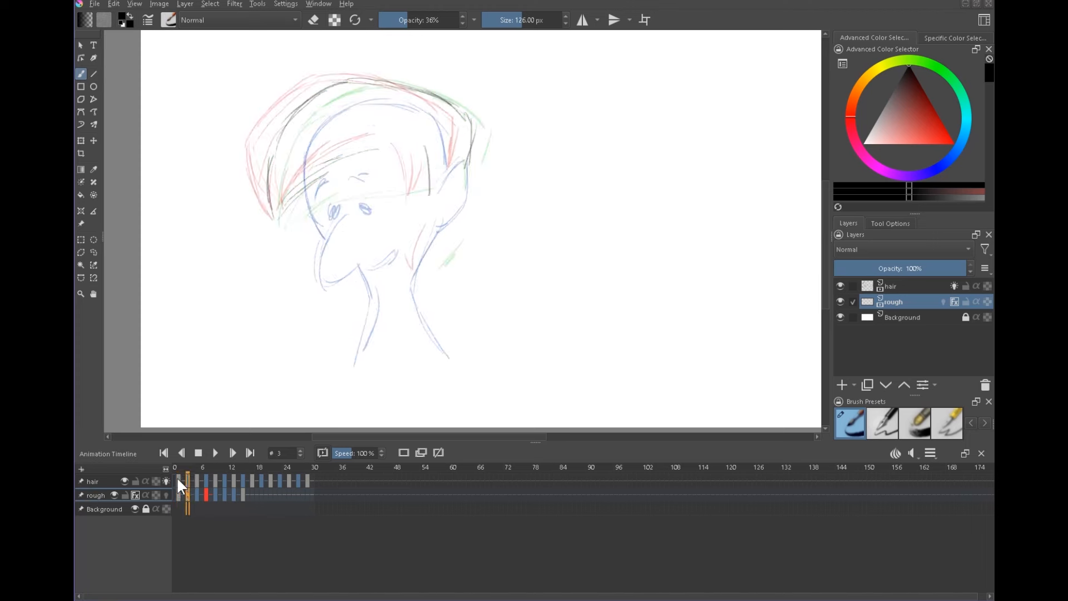
pyautogui.click(114, 495)
pyautogui.click(135, 510)
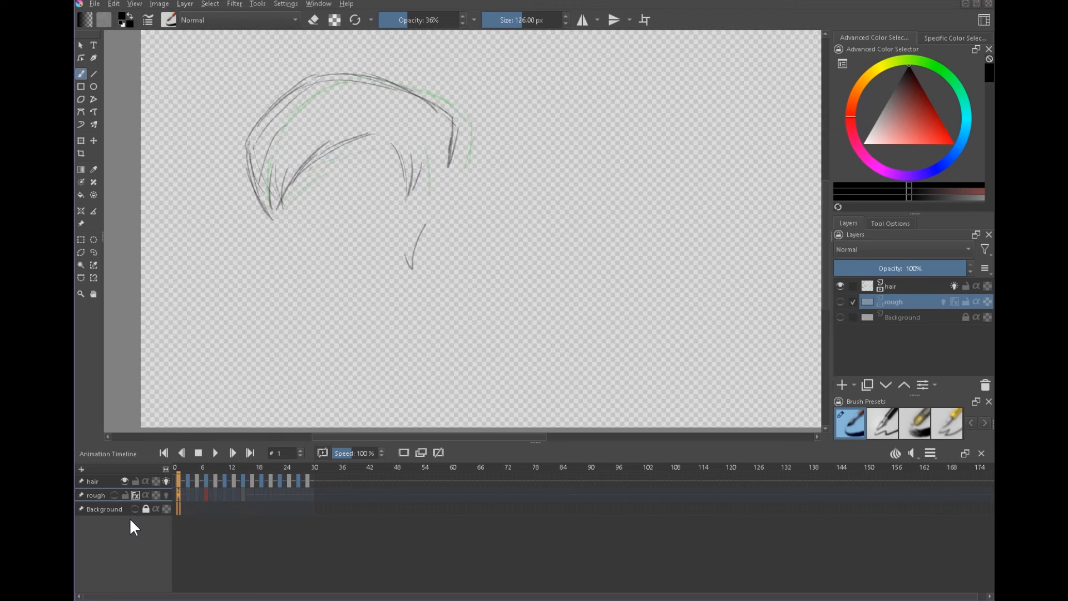
pyautogui.click(854, 385)
pyautogui.click(862, 403)
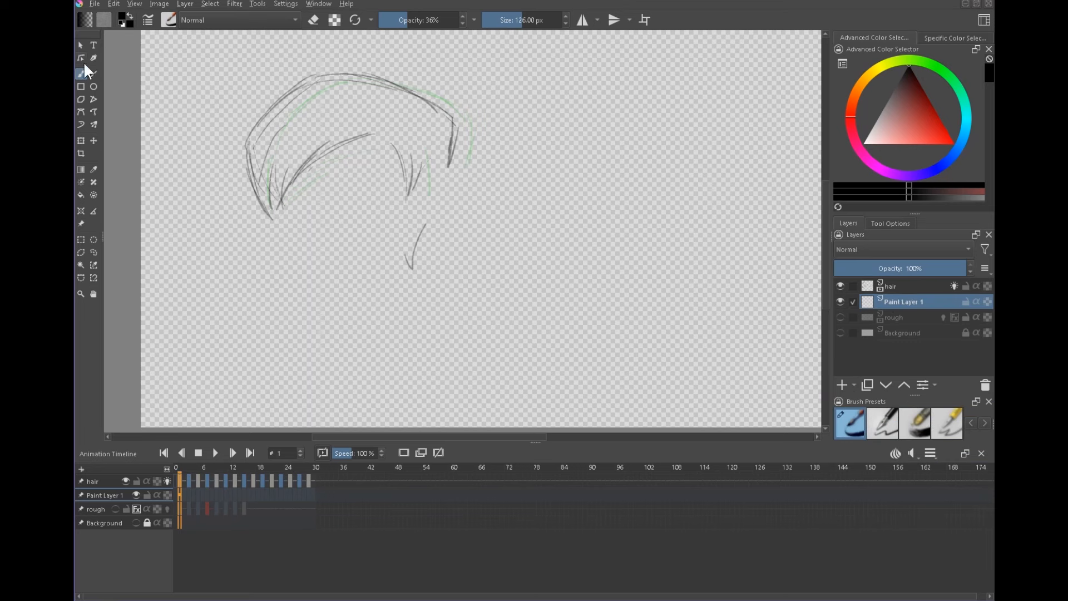
# Outline the frame 1 hair shape with a freehand selection on the new layer and fill it with white.
pyautogui.press('x')
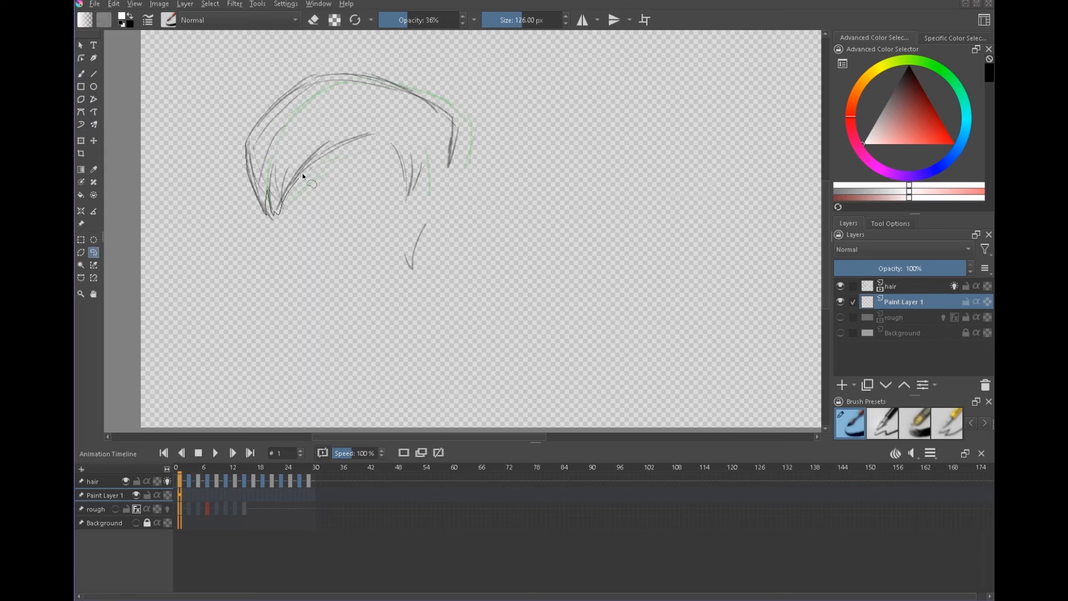
pyautogui.moveTo(303, 177); pyautogui.dragTo(337, 122)
pyautogui.moveTo(249, 146)
pyautogui.mouseDown()
pyautogui.moveTo(354, 102)
pyautogui.moveTo(325, 154)
pyautogui.moveTo(373, 107)
pyautogui.moveTo(348, 106)
pyautogui.mouseUp()
pyautogui.moveTo(382, 135)
pyautogui.mouseDown()
pyautogui.moveTo(409, 194)
pyautogui.moveTo(442, 183)
pyautogui.moveTo(455, 119)
pyautogui.moveTo(348, 78)
pyautogui.moveTo(249, 142)
pyautogui.mouseUp()
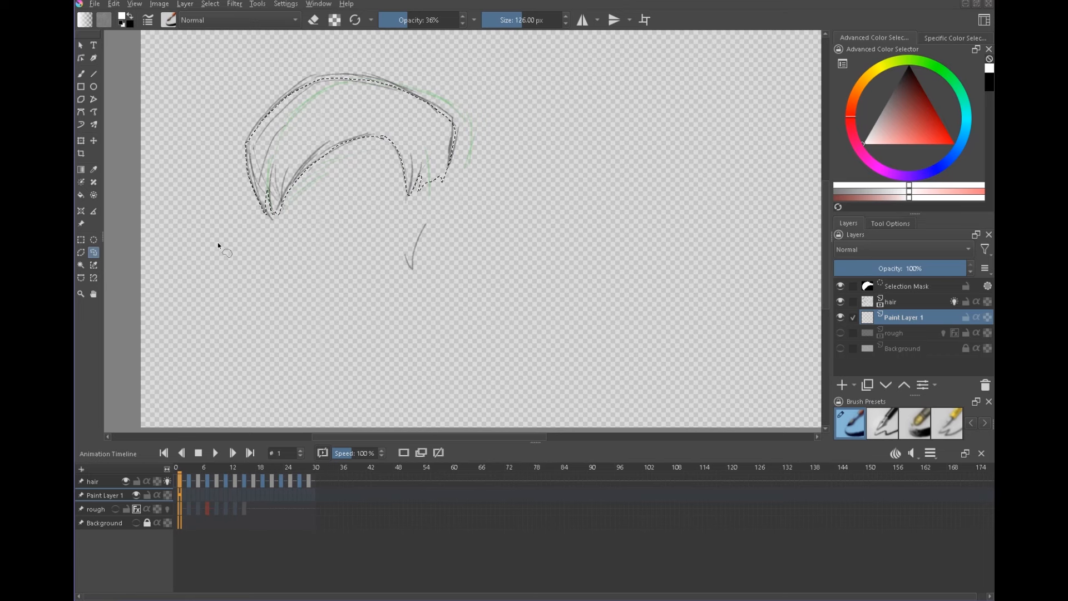
pyautogui.press('f')
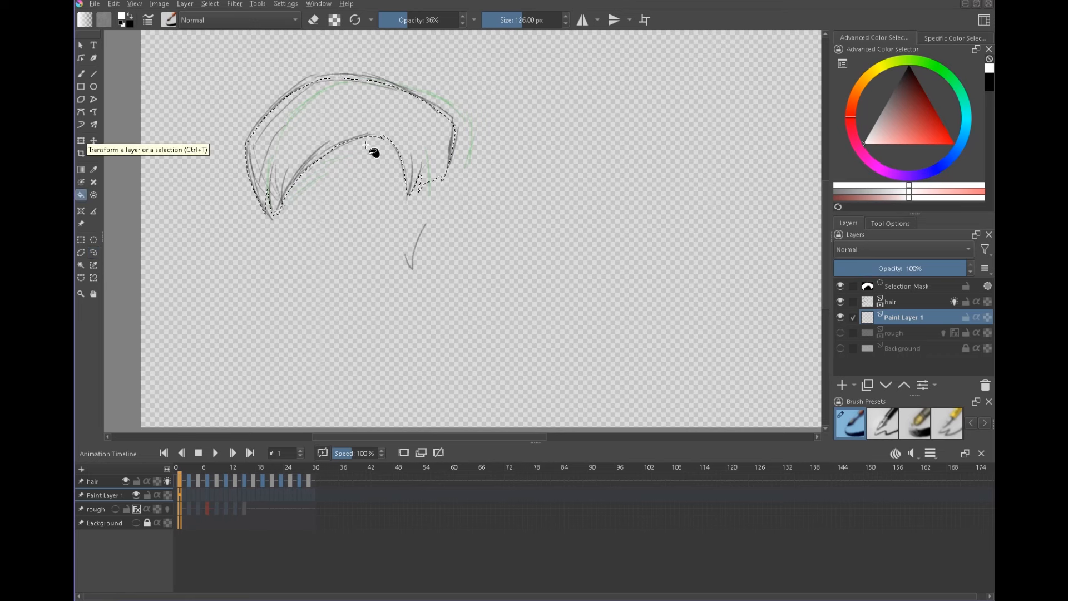
pyautogui.click(384, 123)
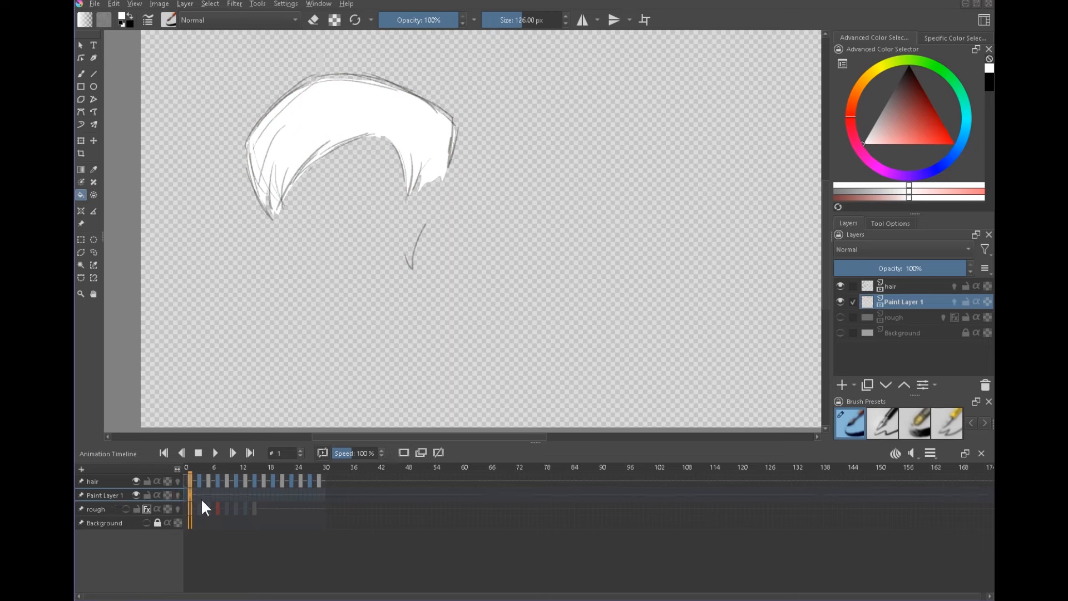
# Add white hair fills on the remaining drawings from frame 3 to 29, leaving the ear open at frame 29.
pyautogui.click(201, 495)
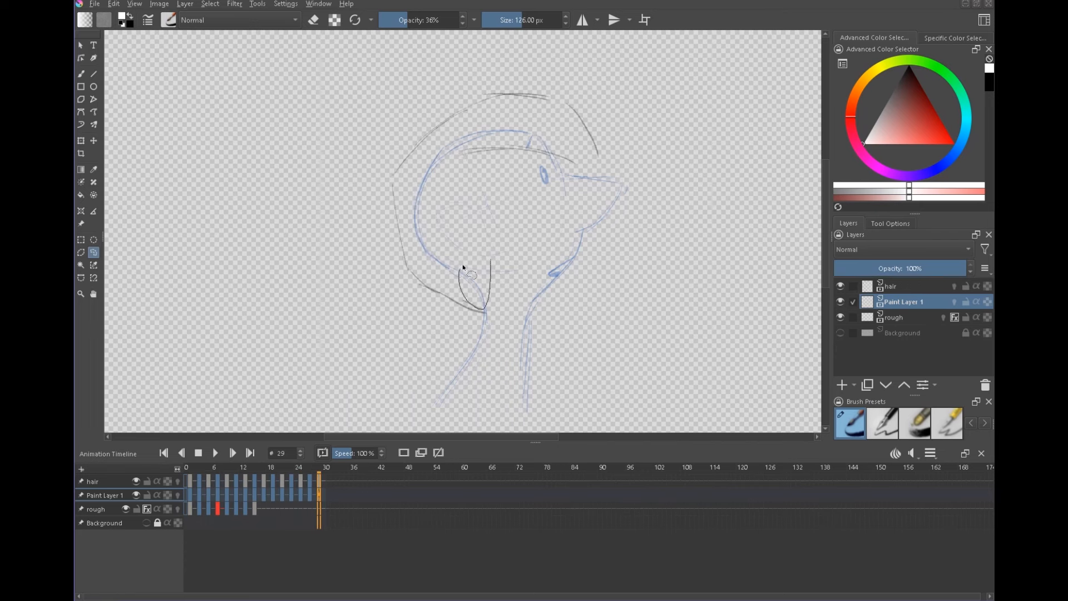
pyautogui.moveTo(463, 266); pyautogui.dragTo(430, 137)
pyautogui.press('f')
pyautogui.click(434, 190)
pyautogui.hotkey('ctrl', 'shift', 'a')
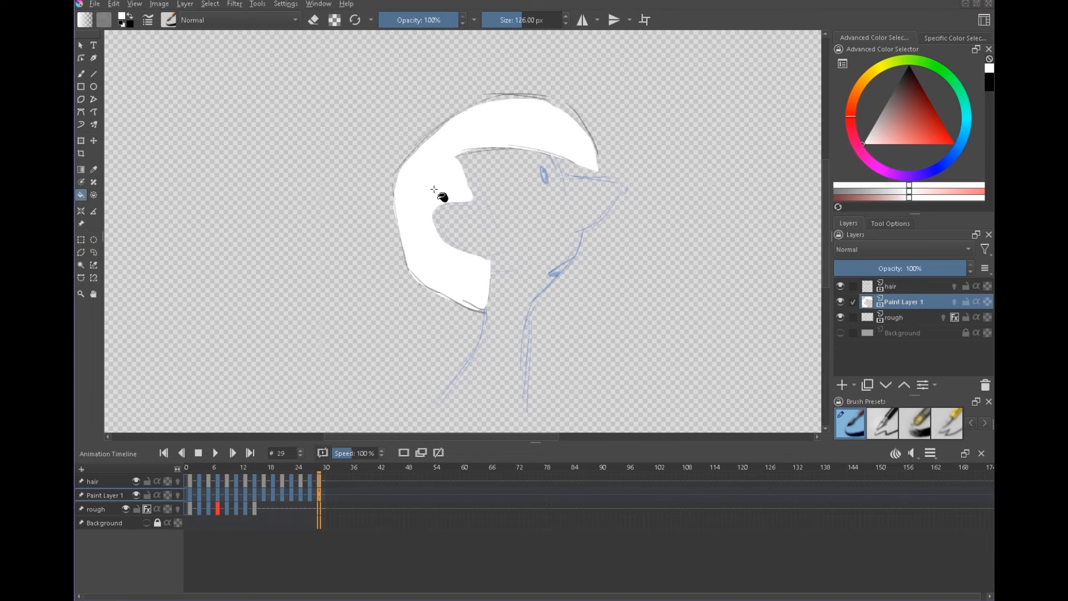
# Turn off the rough layer's blue tint, show the Background layer and return to frame 1.
pyautogui.click(147, 509)
pyautogui.click(145, 523)
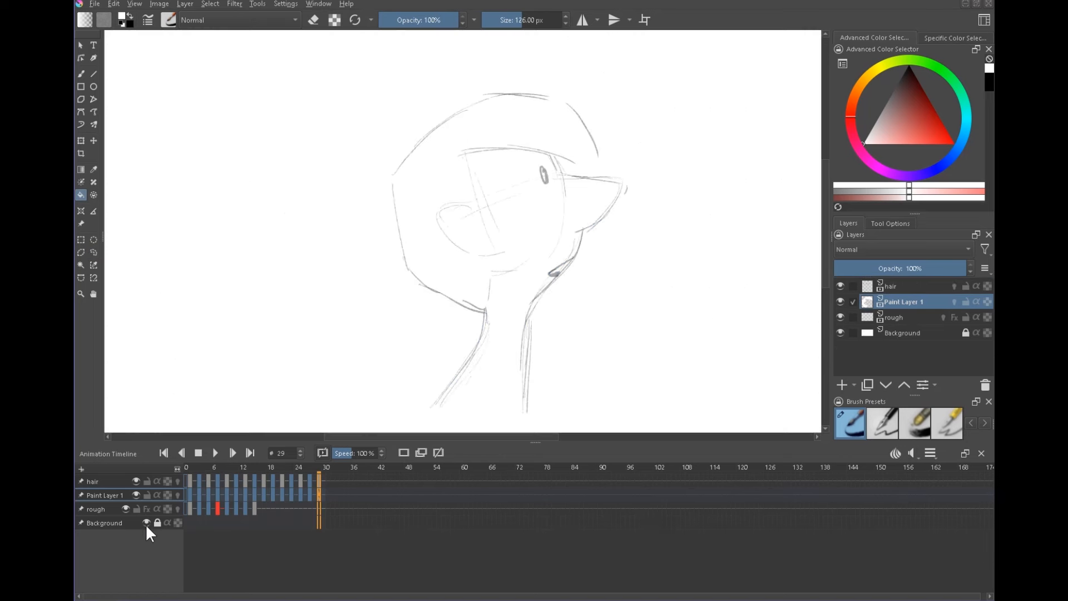
pyautogui.click(190, 495)
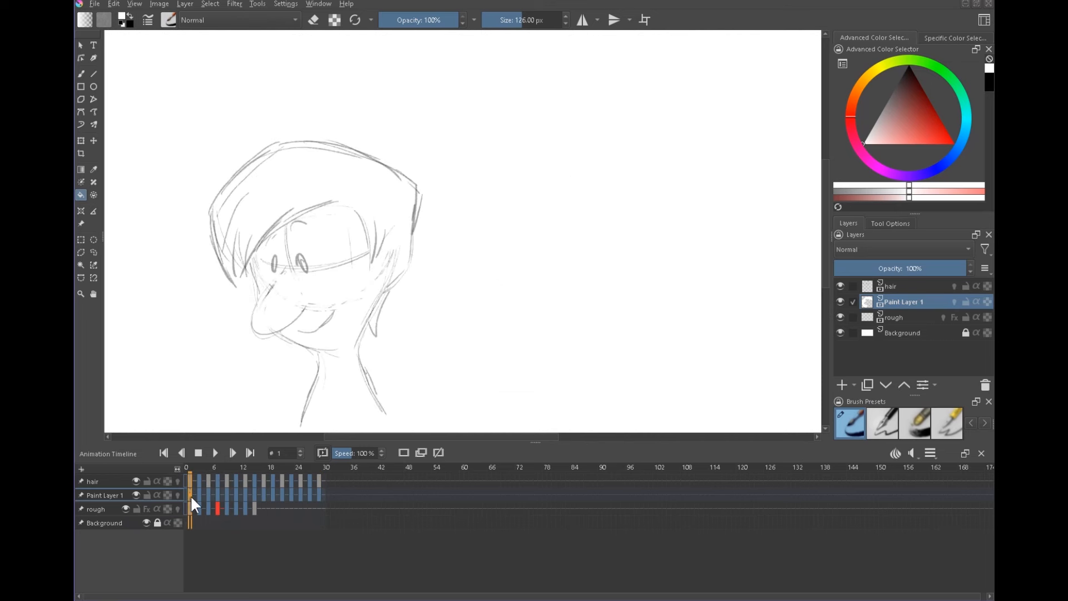
# Play the animation with the Background hidden and again with it shown to check the white hair fills.
pyautogui.click(146, 522)
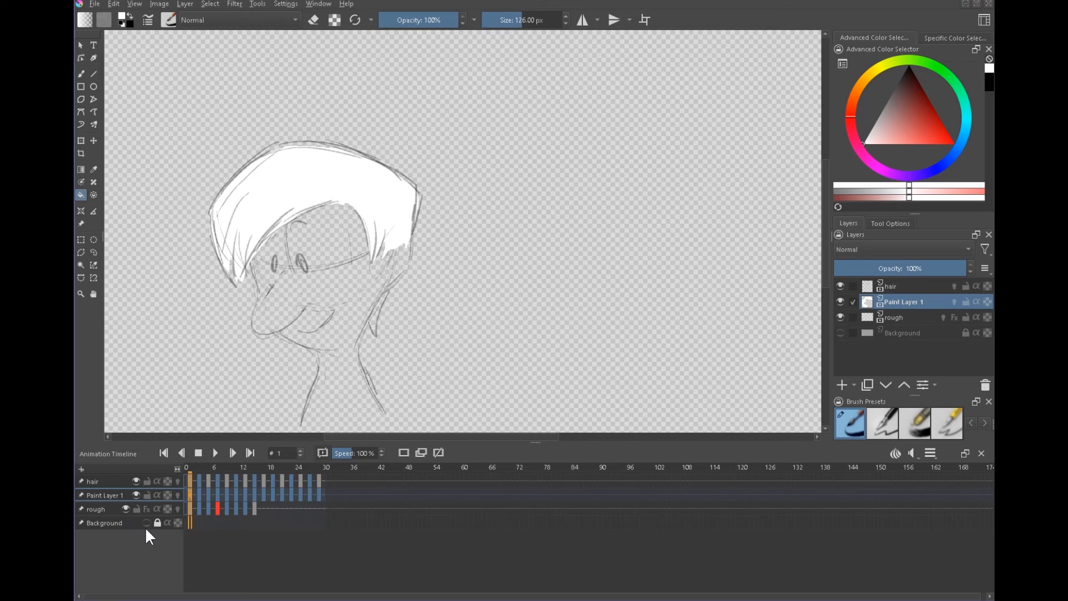
pyautogui.click(214, 456)
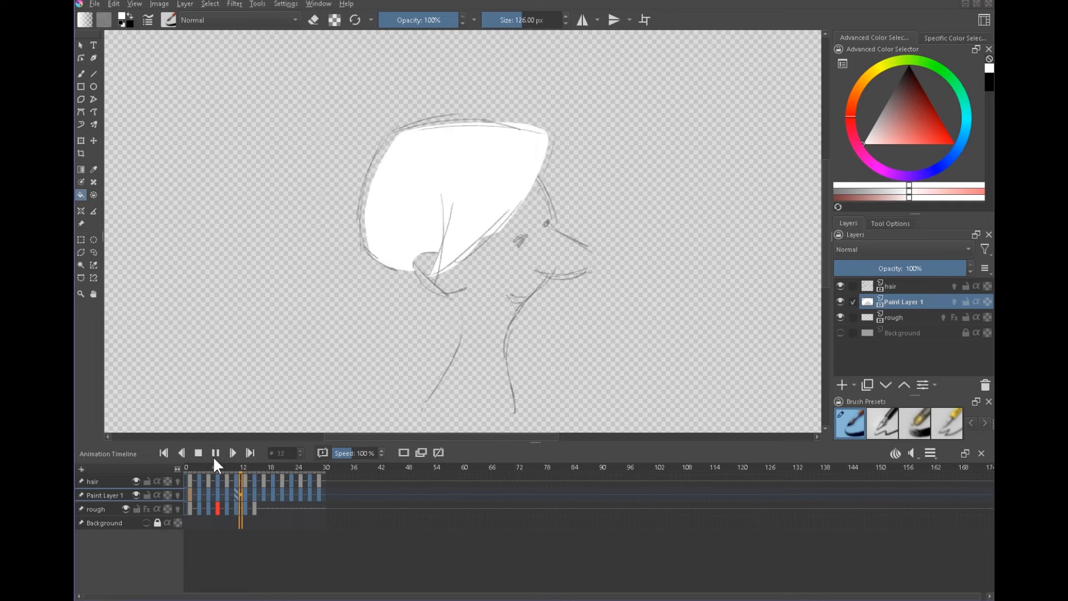
pyautogui.click(146, 523)
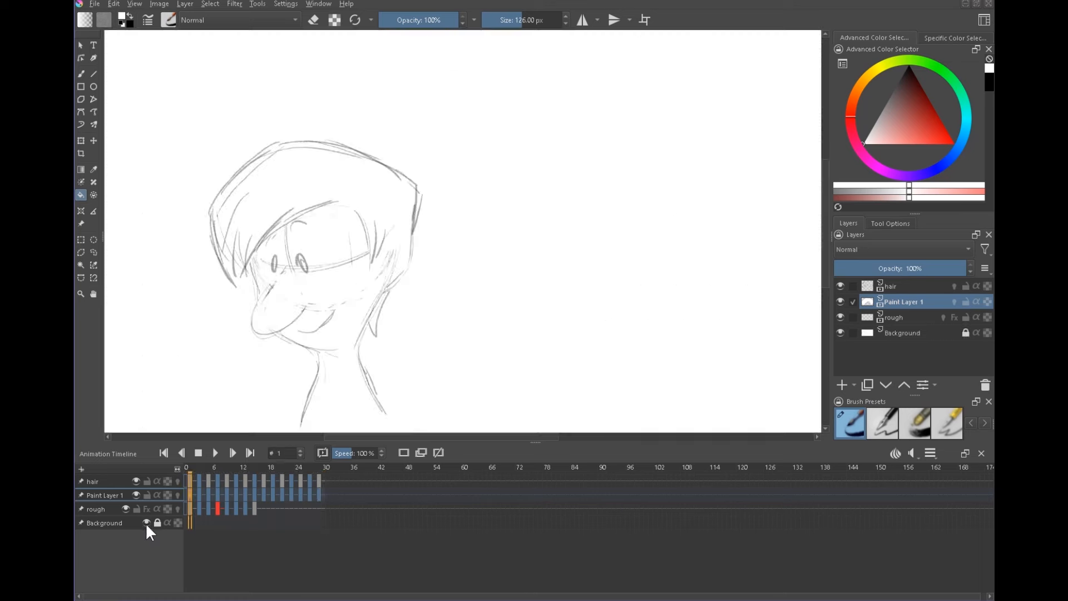
pyautogui.click(214, 450)
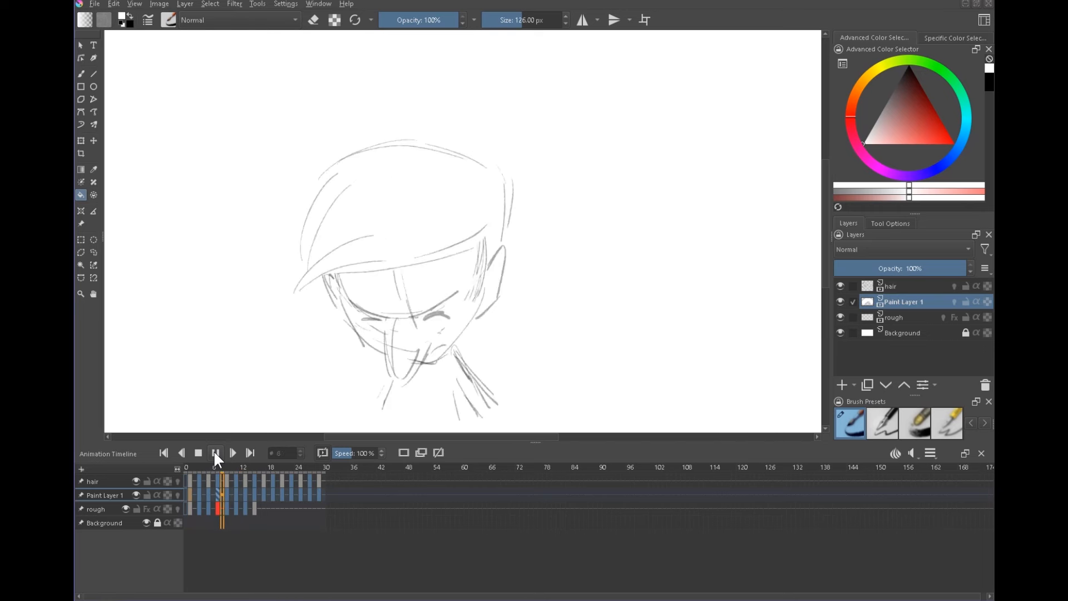
pyautogui.click(199, 453)
# Unpin the hair and white fill layers from the timeline, reselecting each one to list it again.
pyautogui.scroll(-1, 82, 492)
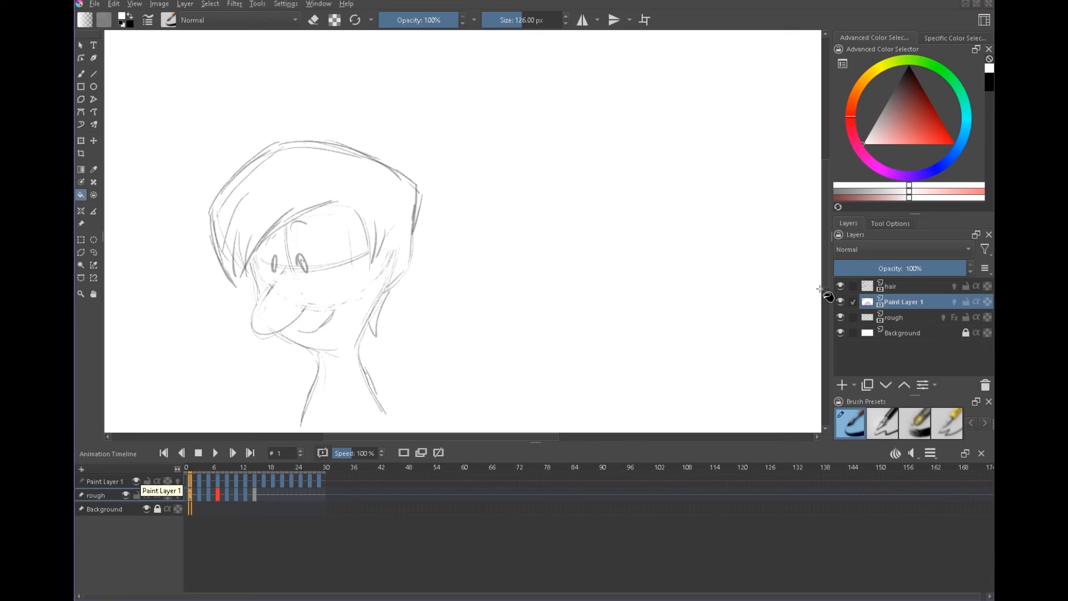
pyautogui.click(890, 286)
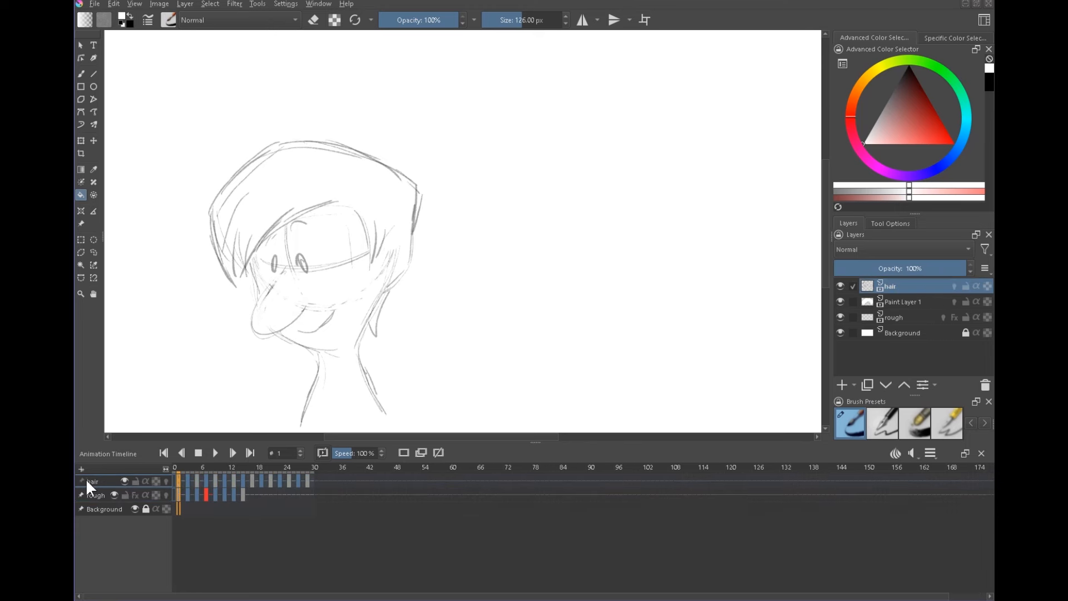
pyautogui.click(902, 303)
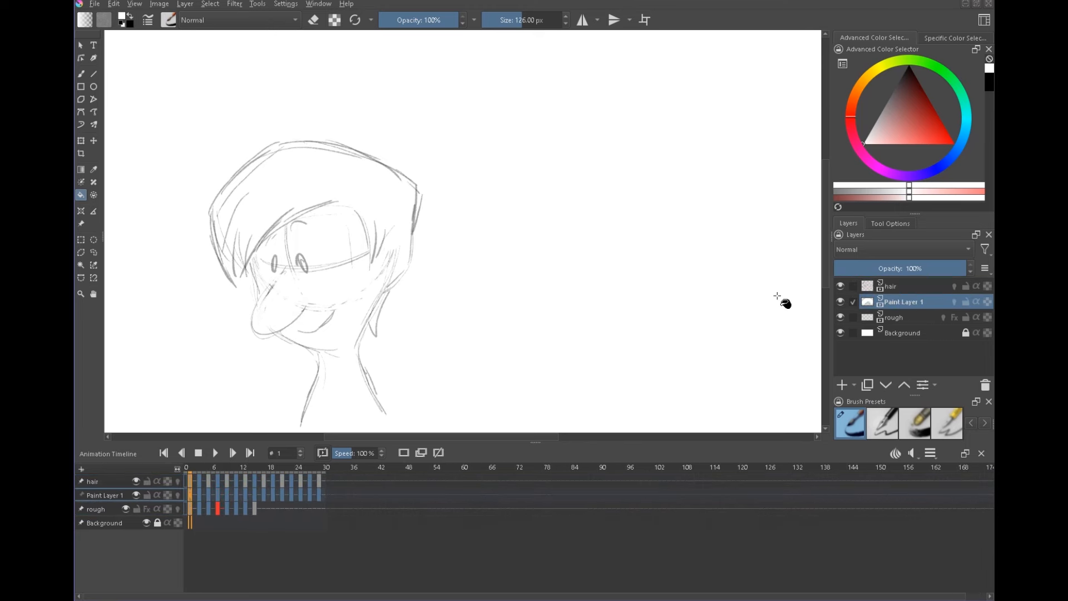
# Rename the white fill layer to "hair W".
pyautogui.rightClick(892, 302)
pyautogui.click(895, 301)
pyautogui.doubleClick(893, 299)
pyautogui.write('hair W')
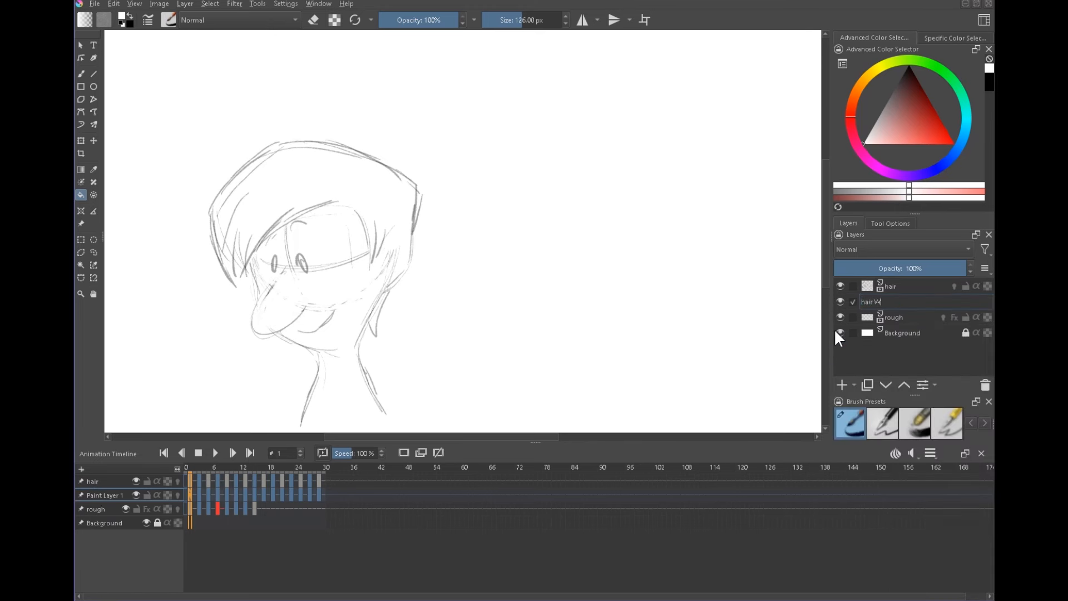
pyautogui.press('Return')
# Hide the hair and hair W layers and play the head turn without hair.
pyautogui.click(124, 495)
pyautogui.click(125, 481)
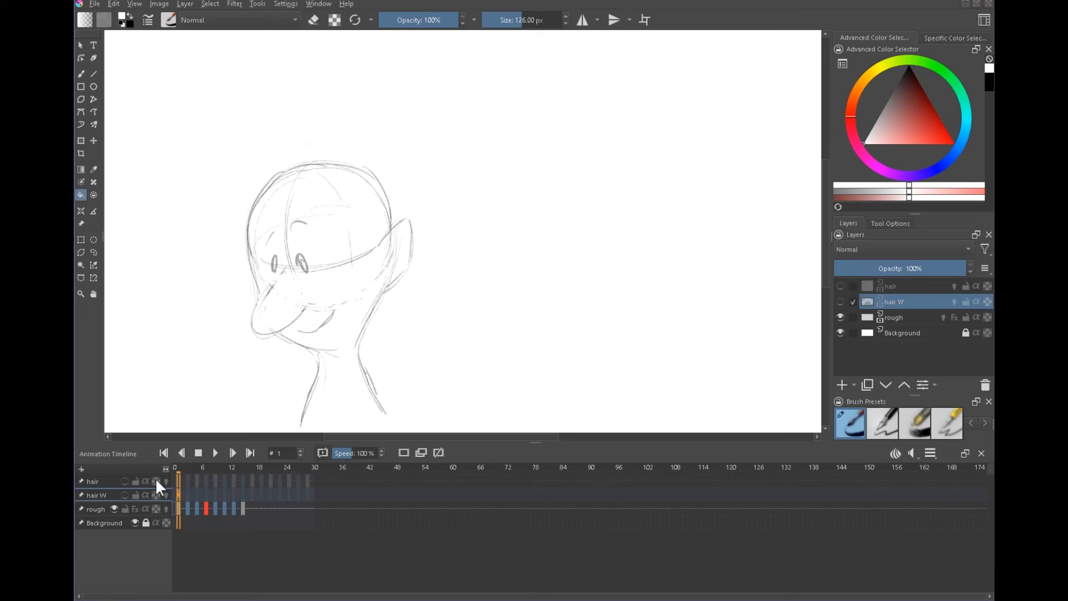
pyautogui.click(214, 453)
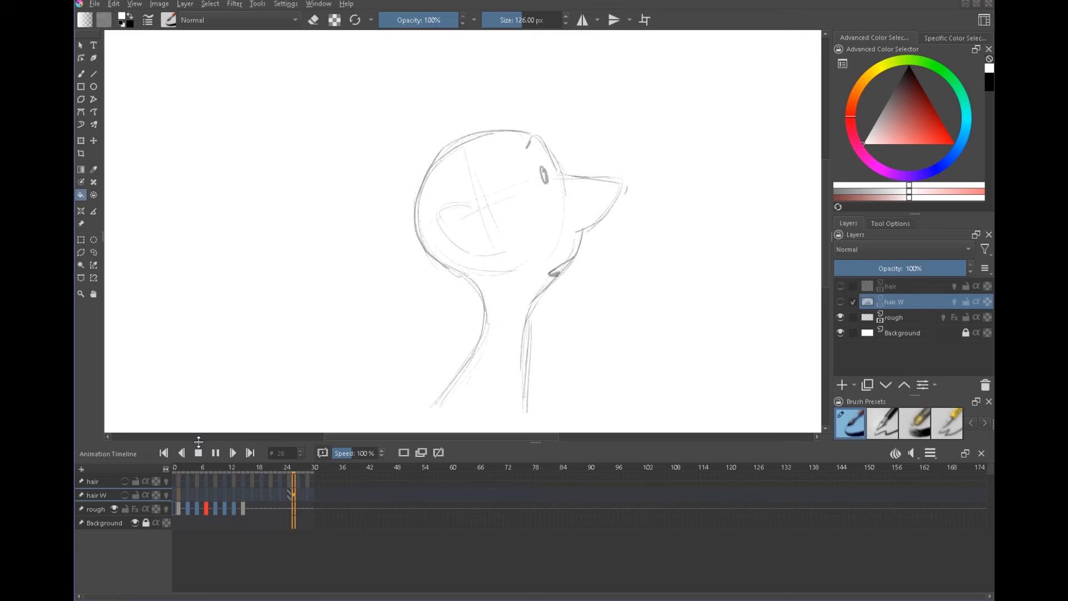
pyautogui.click(201, 452)
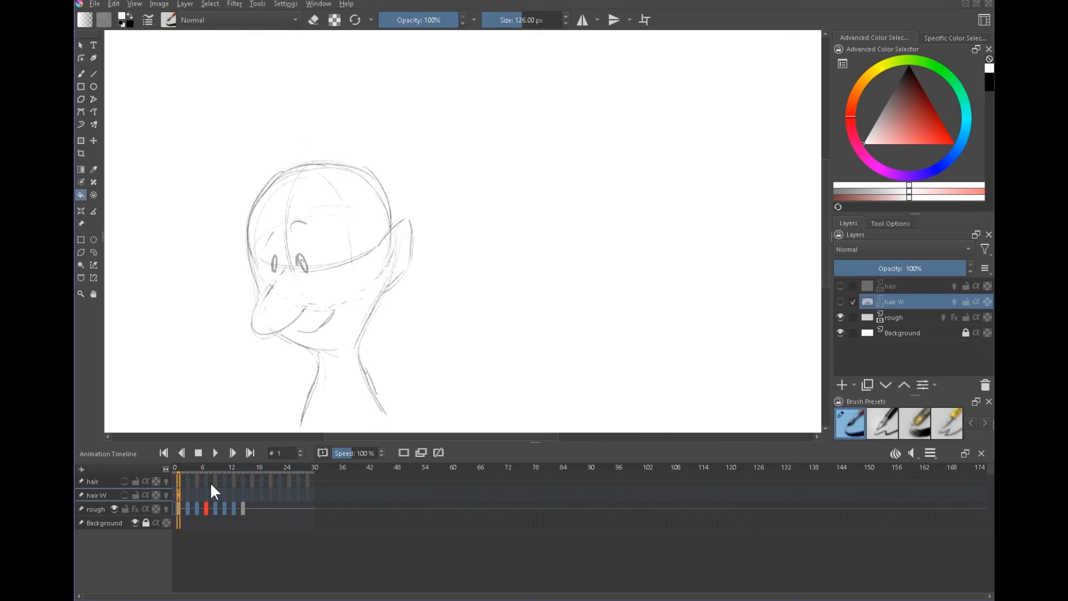
# Show the hair and hair W layers again and play the complete animation with the whole page in view.
pyautogui.click(124, 481)
pyautogui.click(124, 495)
pyautogui.click(215, 451)
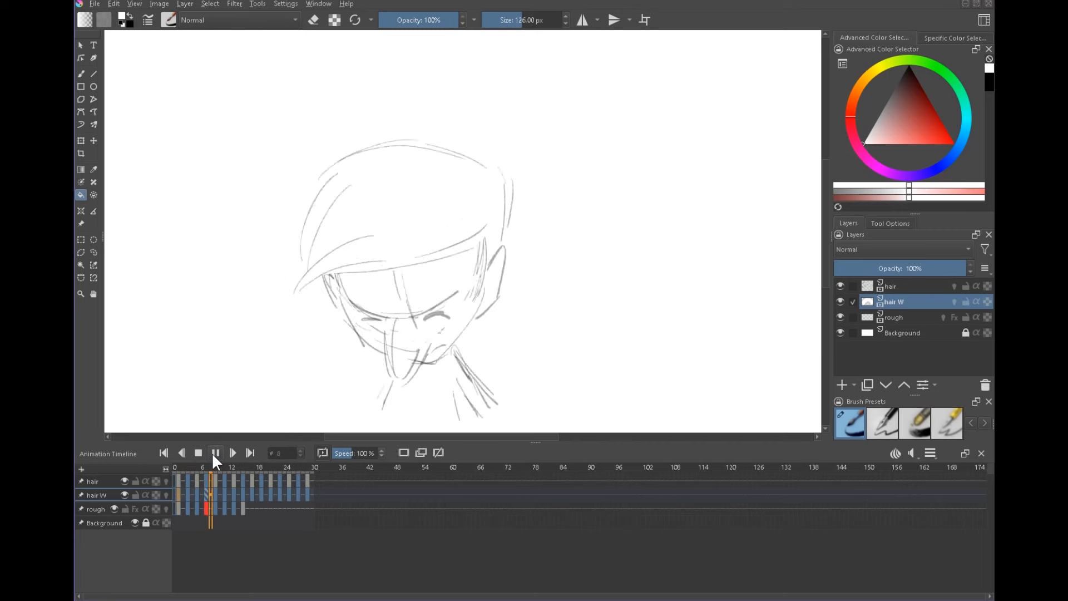
pyautogui.scroll(-2, 565, 324)
pyautogui.moveTo(565, 324); pyautogui.dragTo(464, 368)
pyautogui.moveTo(679, 318); pyautogui.dragTo(572, 272)
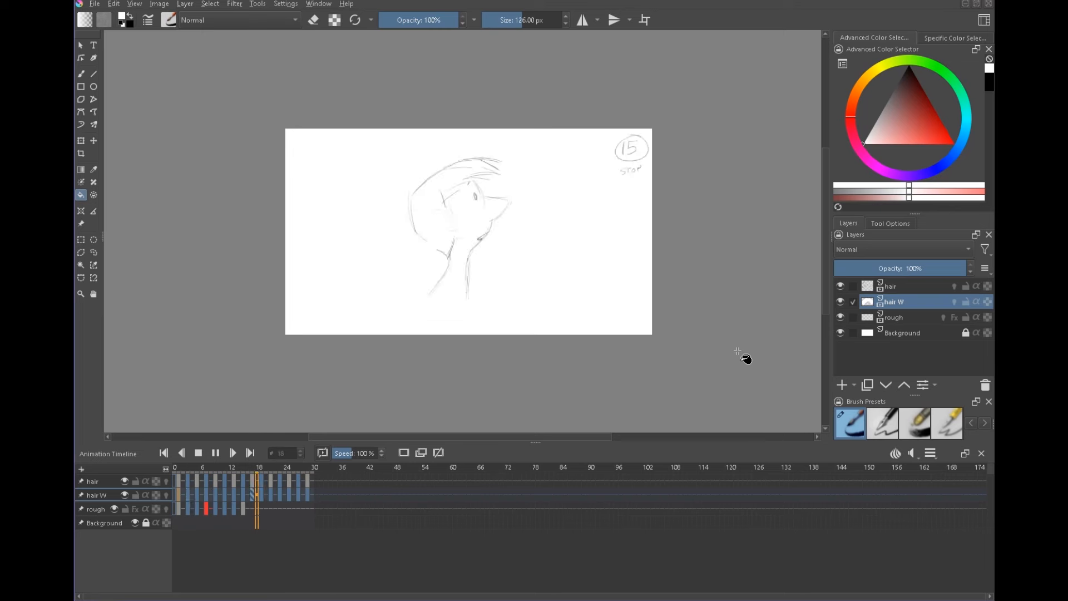
pyautogui.moveTo(550, 267); pyautogui.dragTo(613, 234)
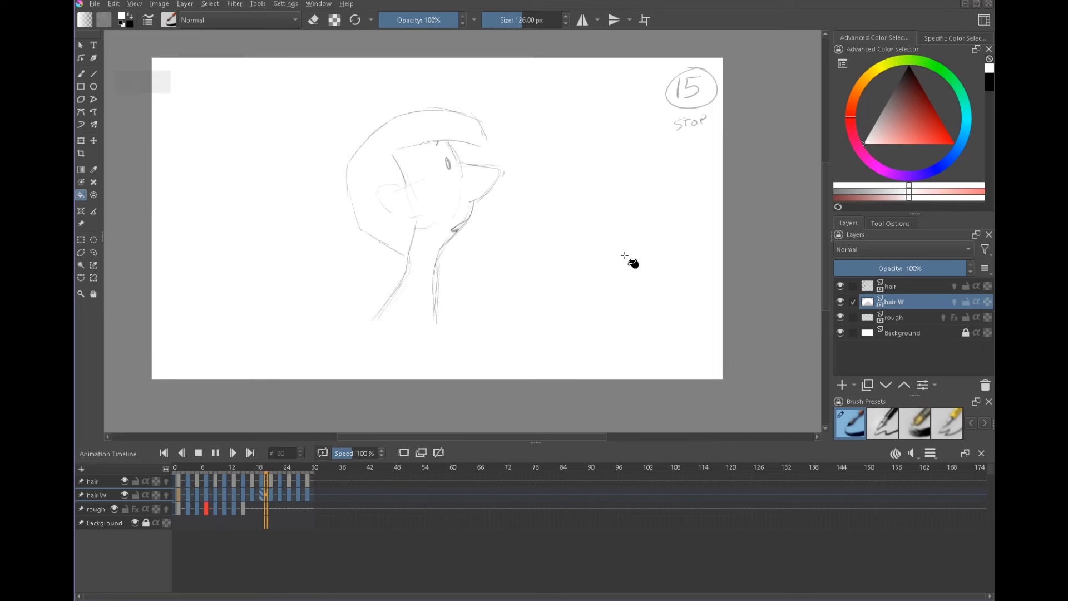